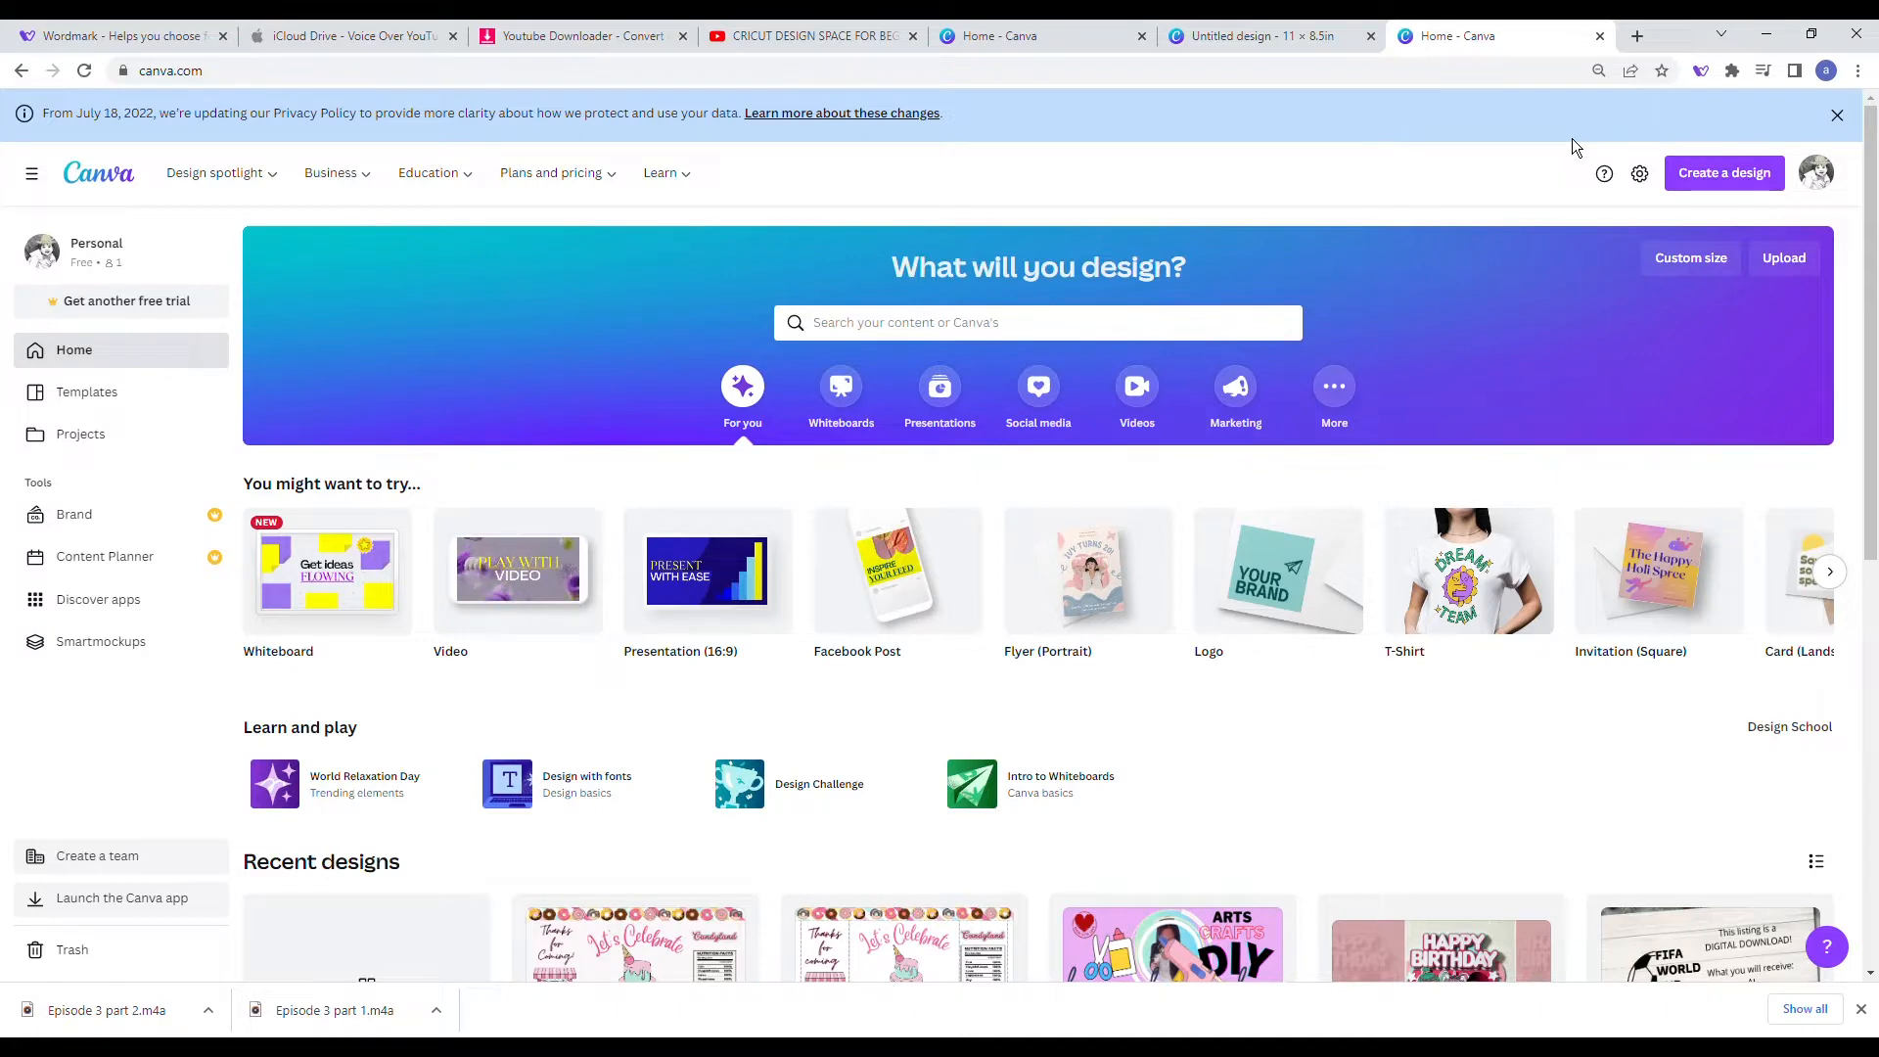
Step: Close the two extra browser tabs and create a new custom-size design of 11 × 8.5 in
{"action": "key", "text": "ctrl+w"}
{"action": "key", "text": "ctrl+w"}
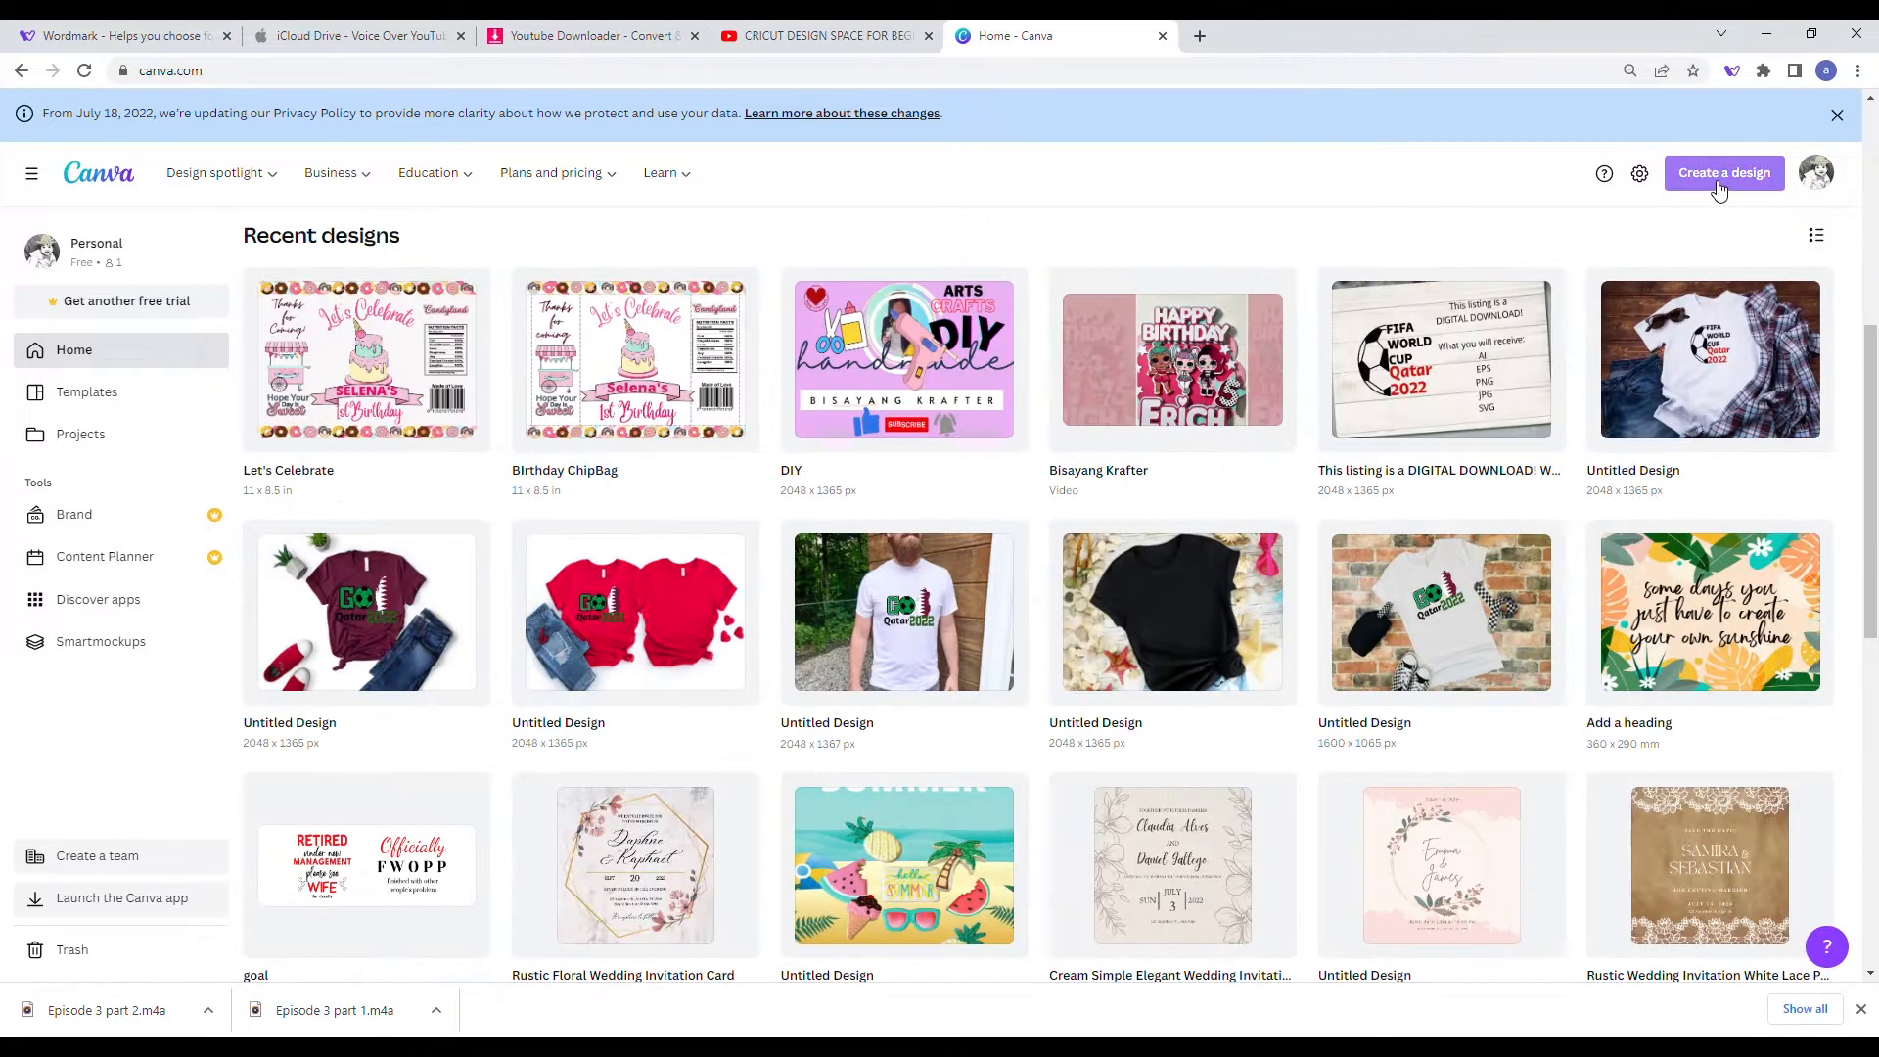
{"action": "left_click", "coordinate": [1719, 186]}
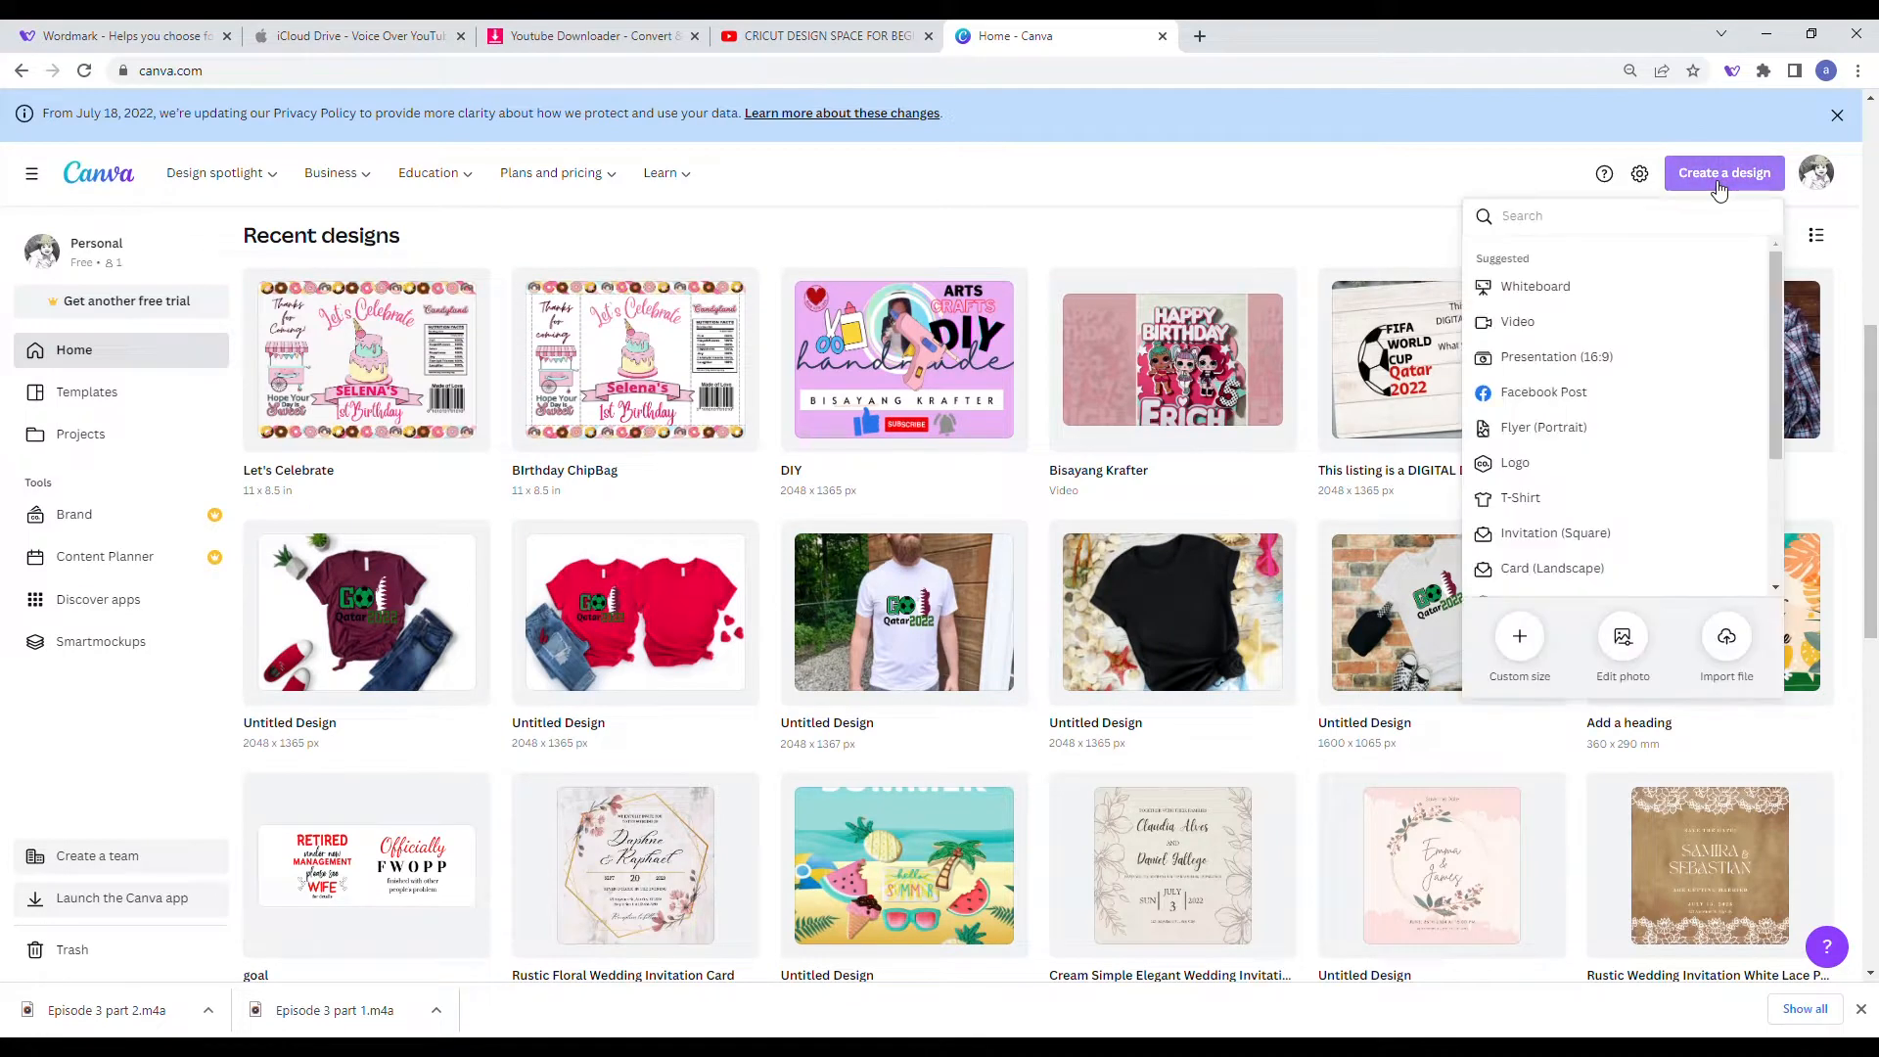
{"action": "left_click", "coordinate": [1522, 639]}
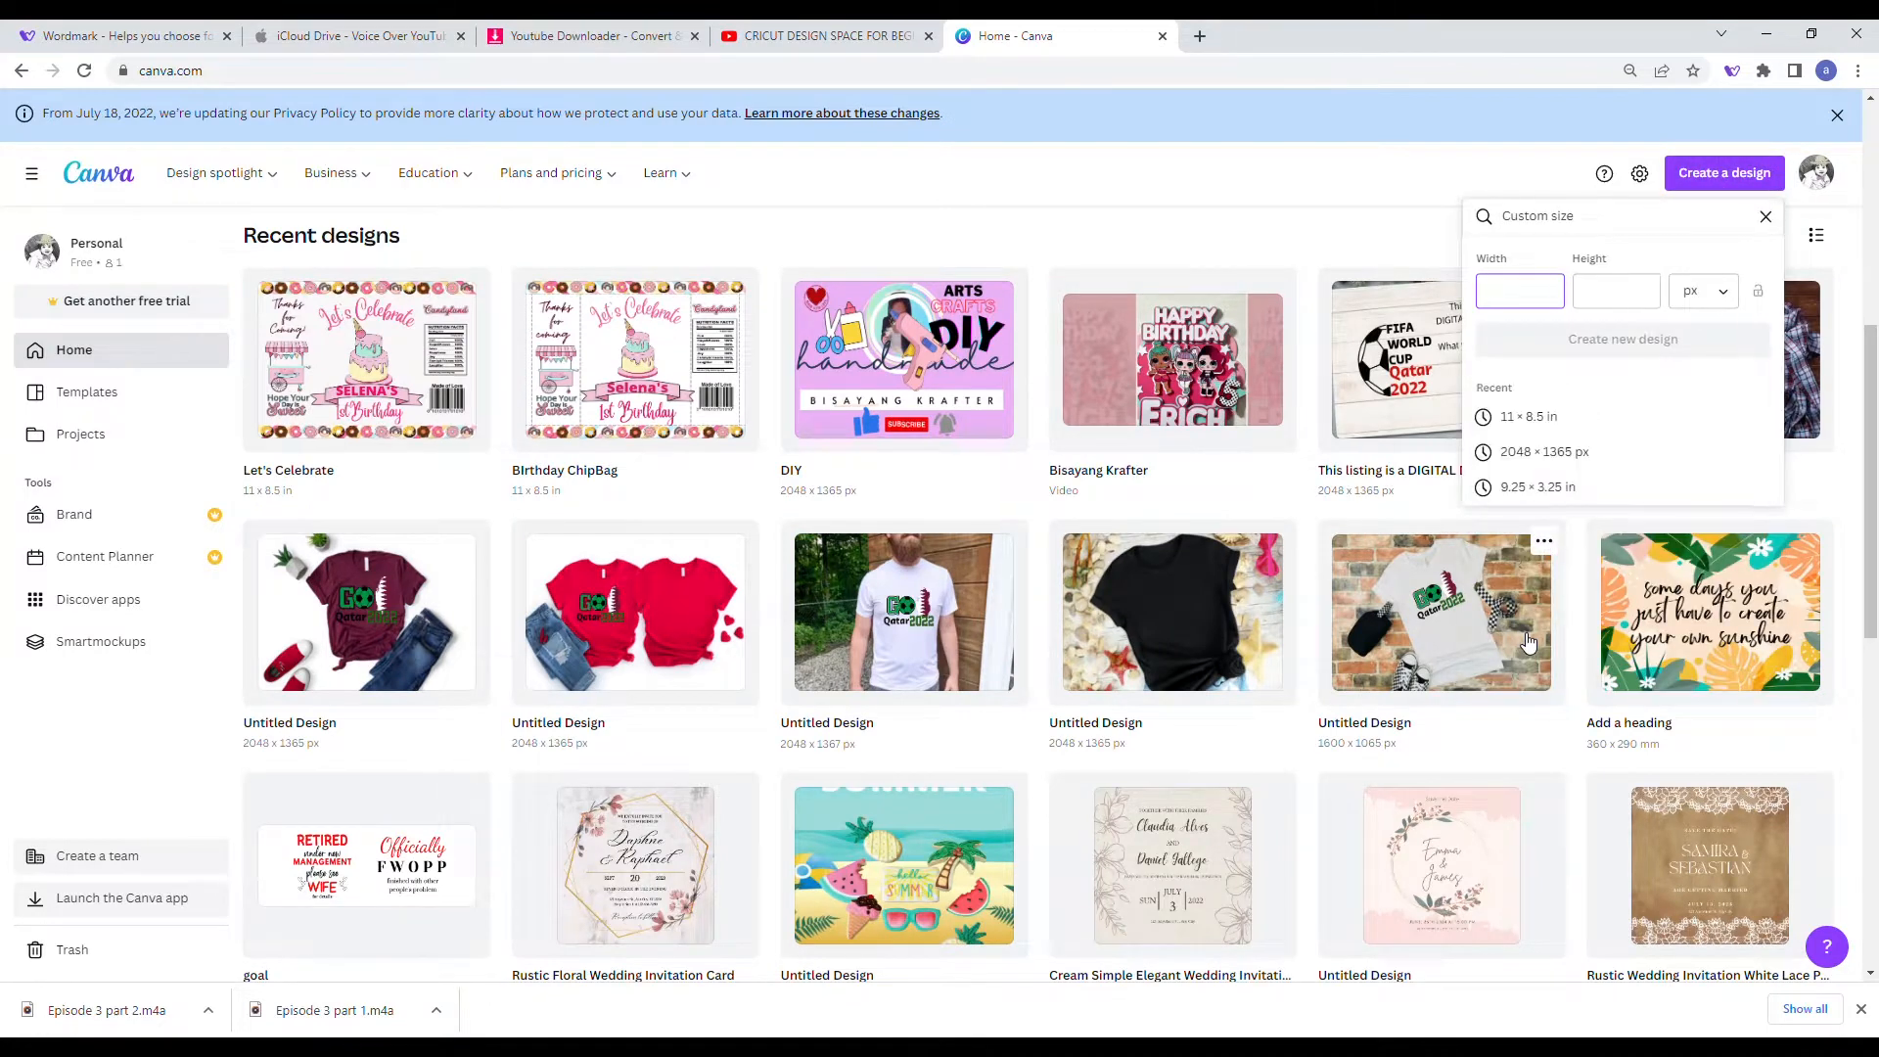
{"action": "left_click", "coordinate": [1531, 418]}
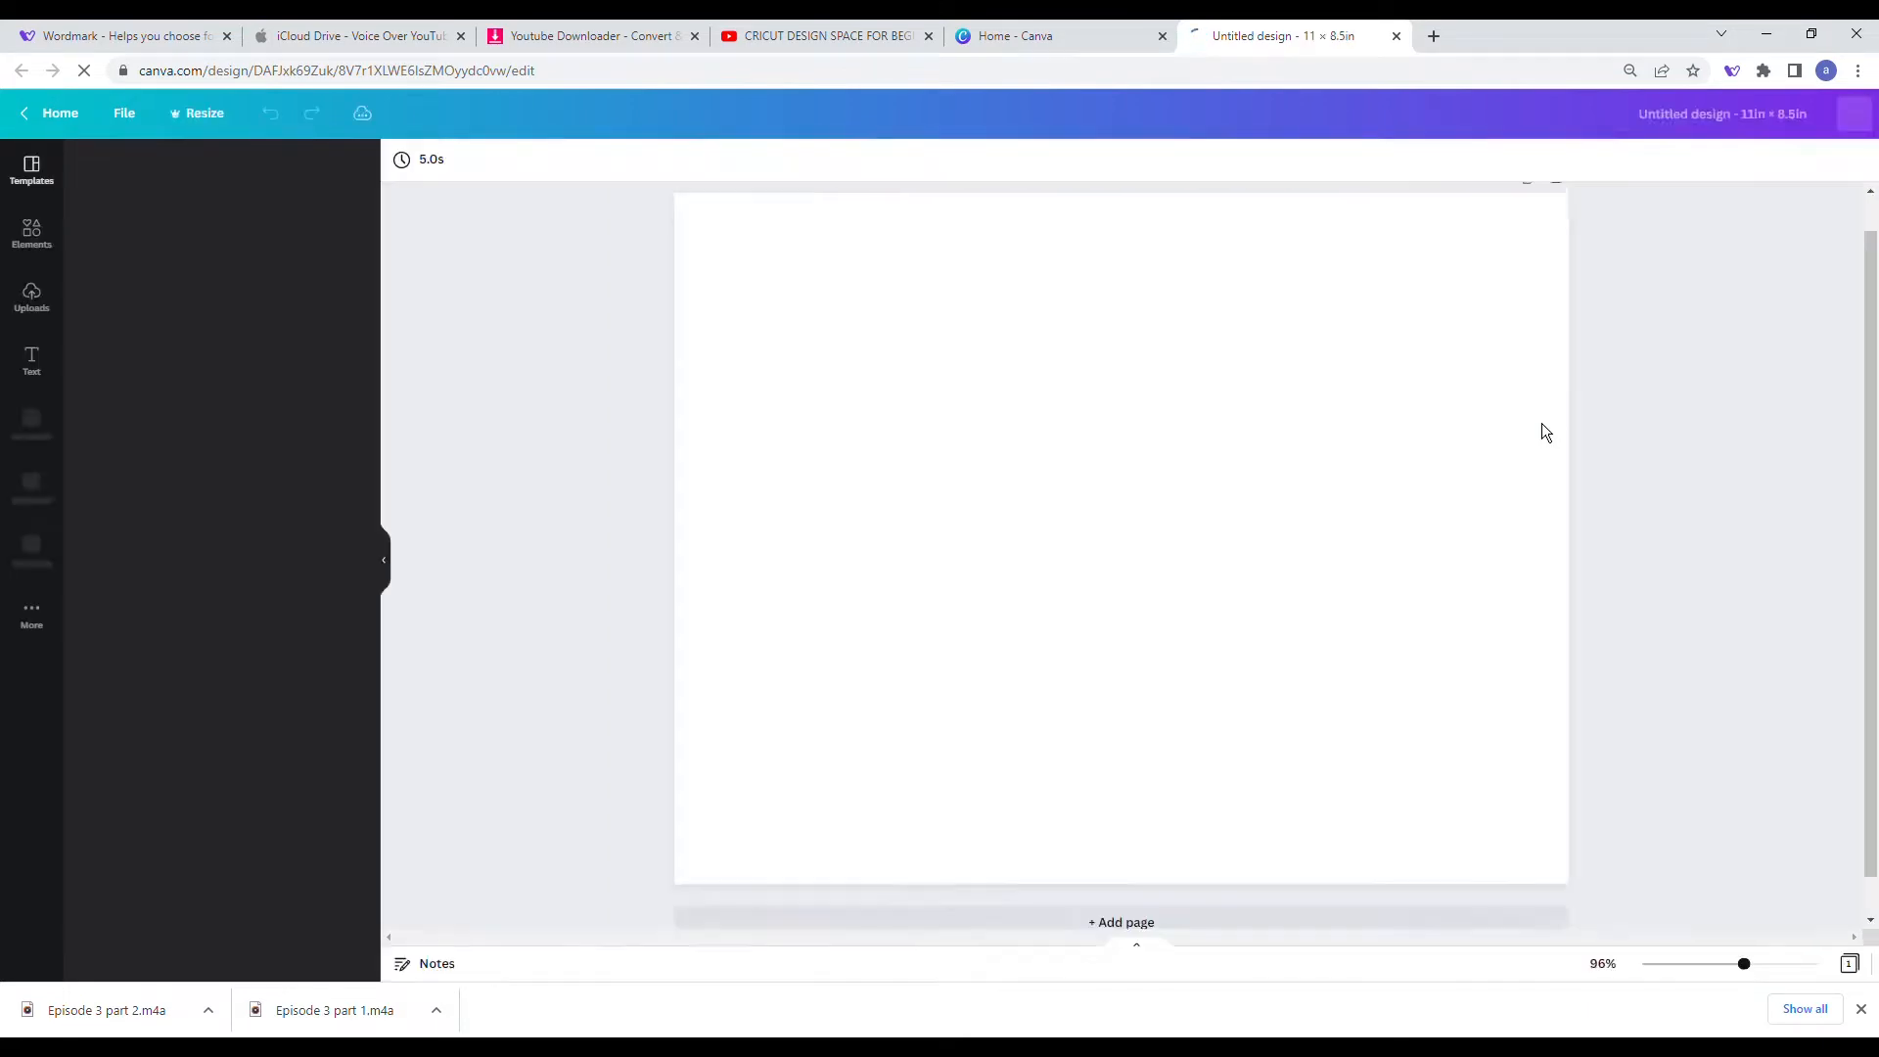
Step: Add the dashed bag template from the uploads, enlarge it to fill the whole page, and dismiss the feature tour
{"action": "left_click", "coordinate": [32, 304]}
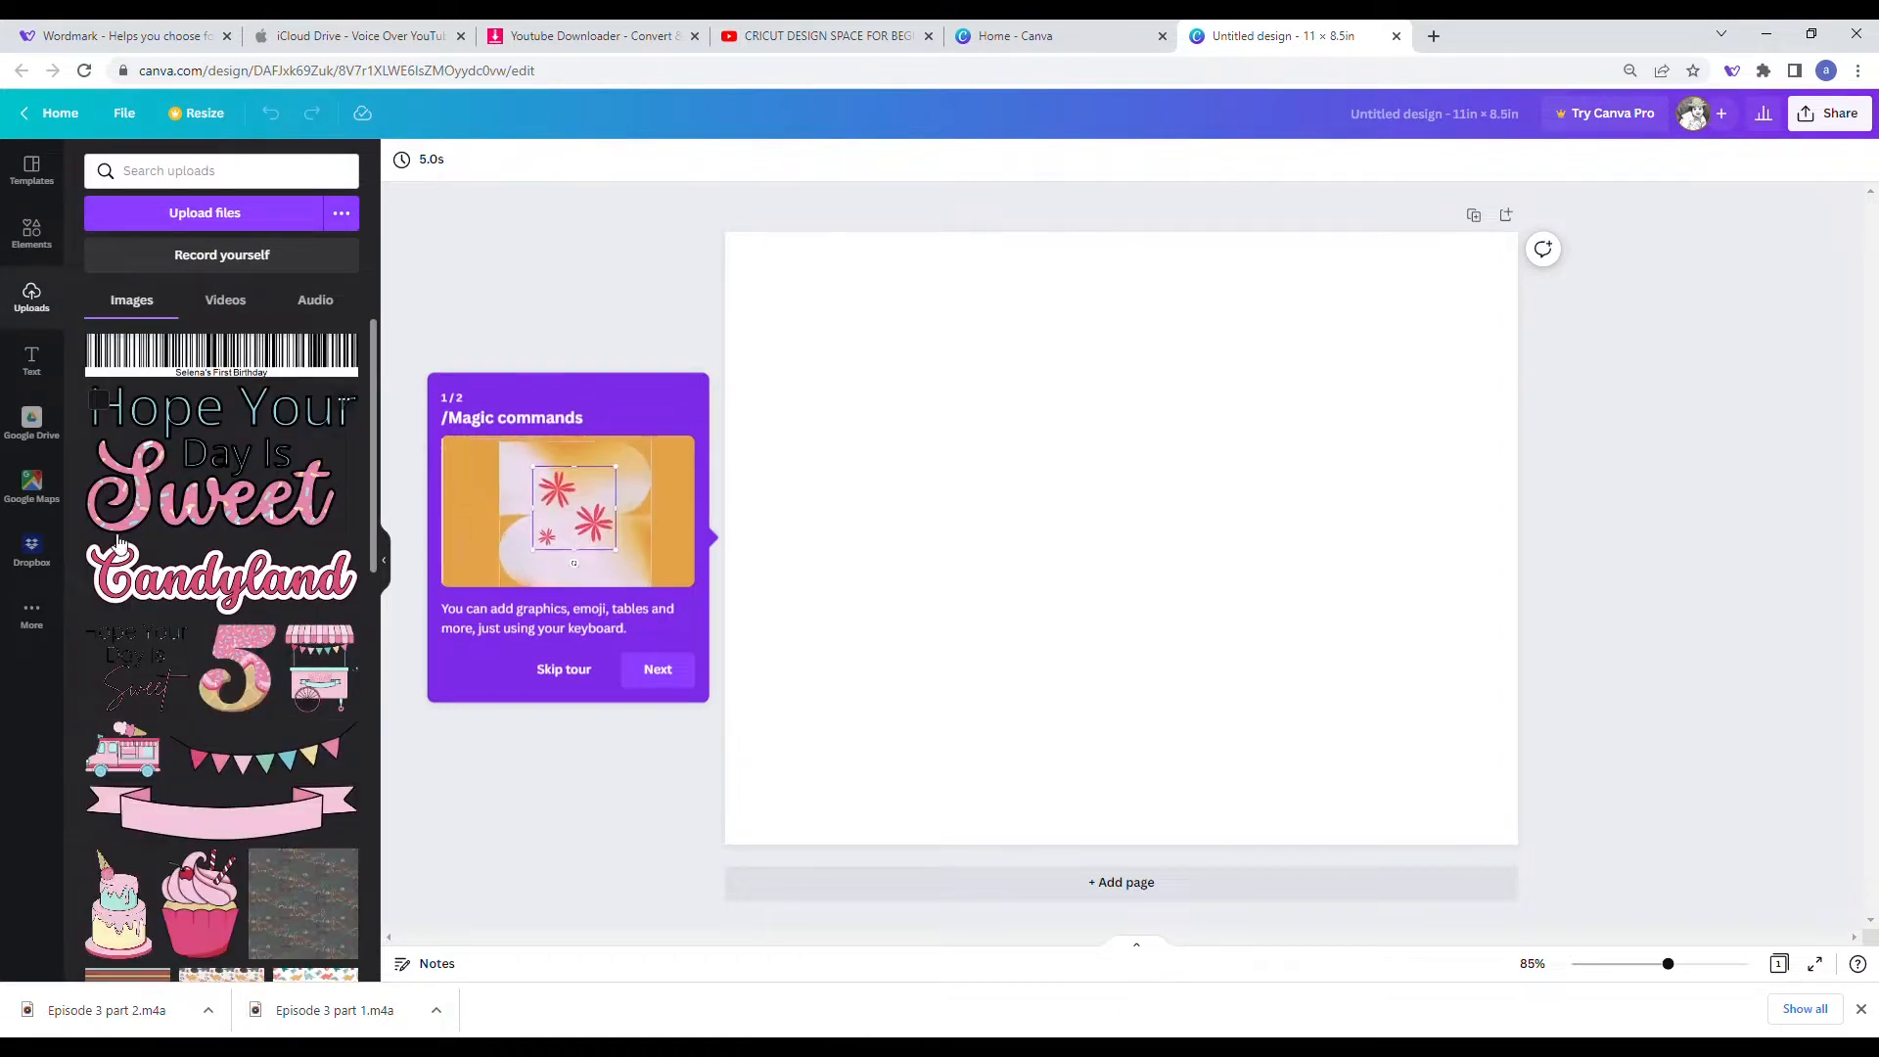
{"action": "scroll", "coordinate": [220, 807], "scroll_direction": "down", "scroll_amount": 2}
{"action": "scroll", "coordinate": [220, 807], "scroll_direction": "down", "scroll_amount": 6}
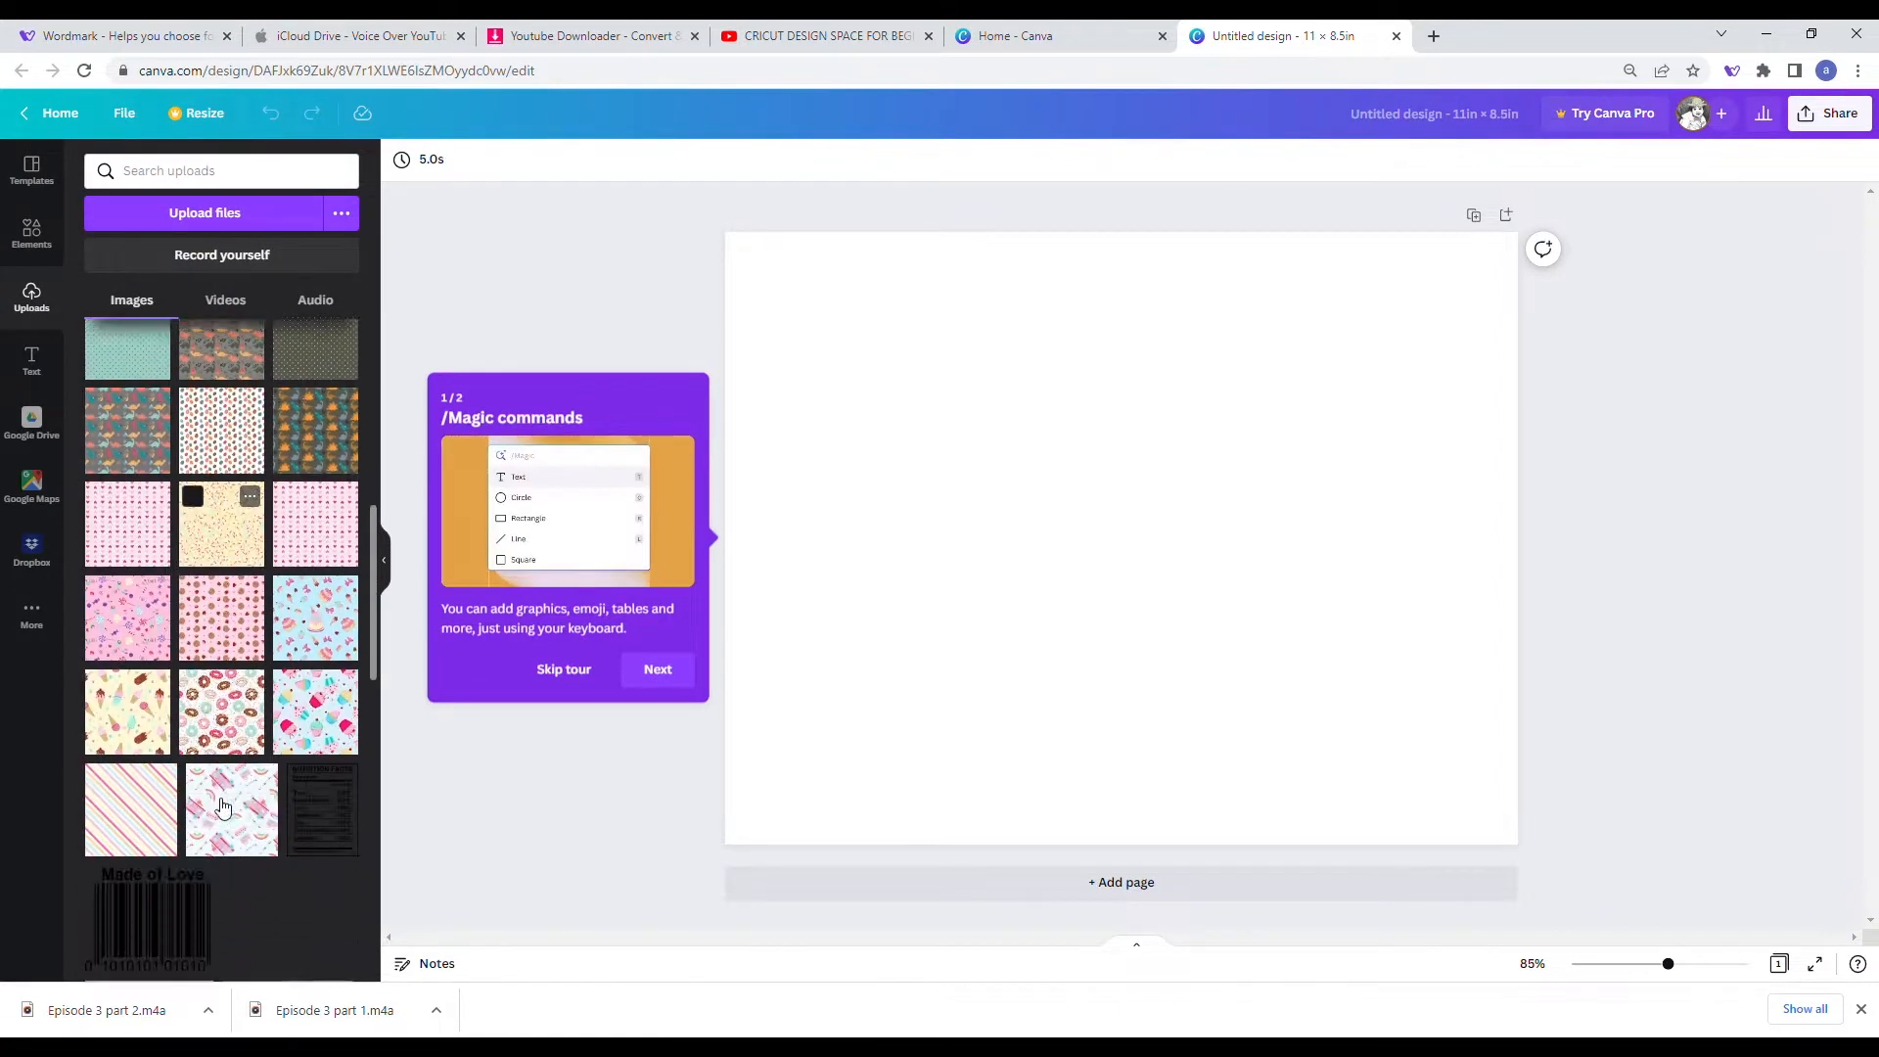
{"action": "left_click", "coordinate": [279, 792]}
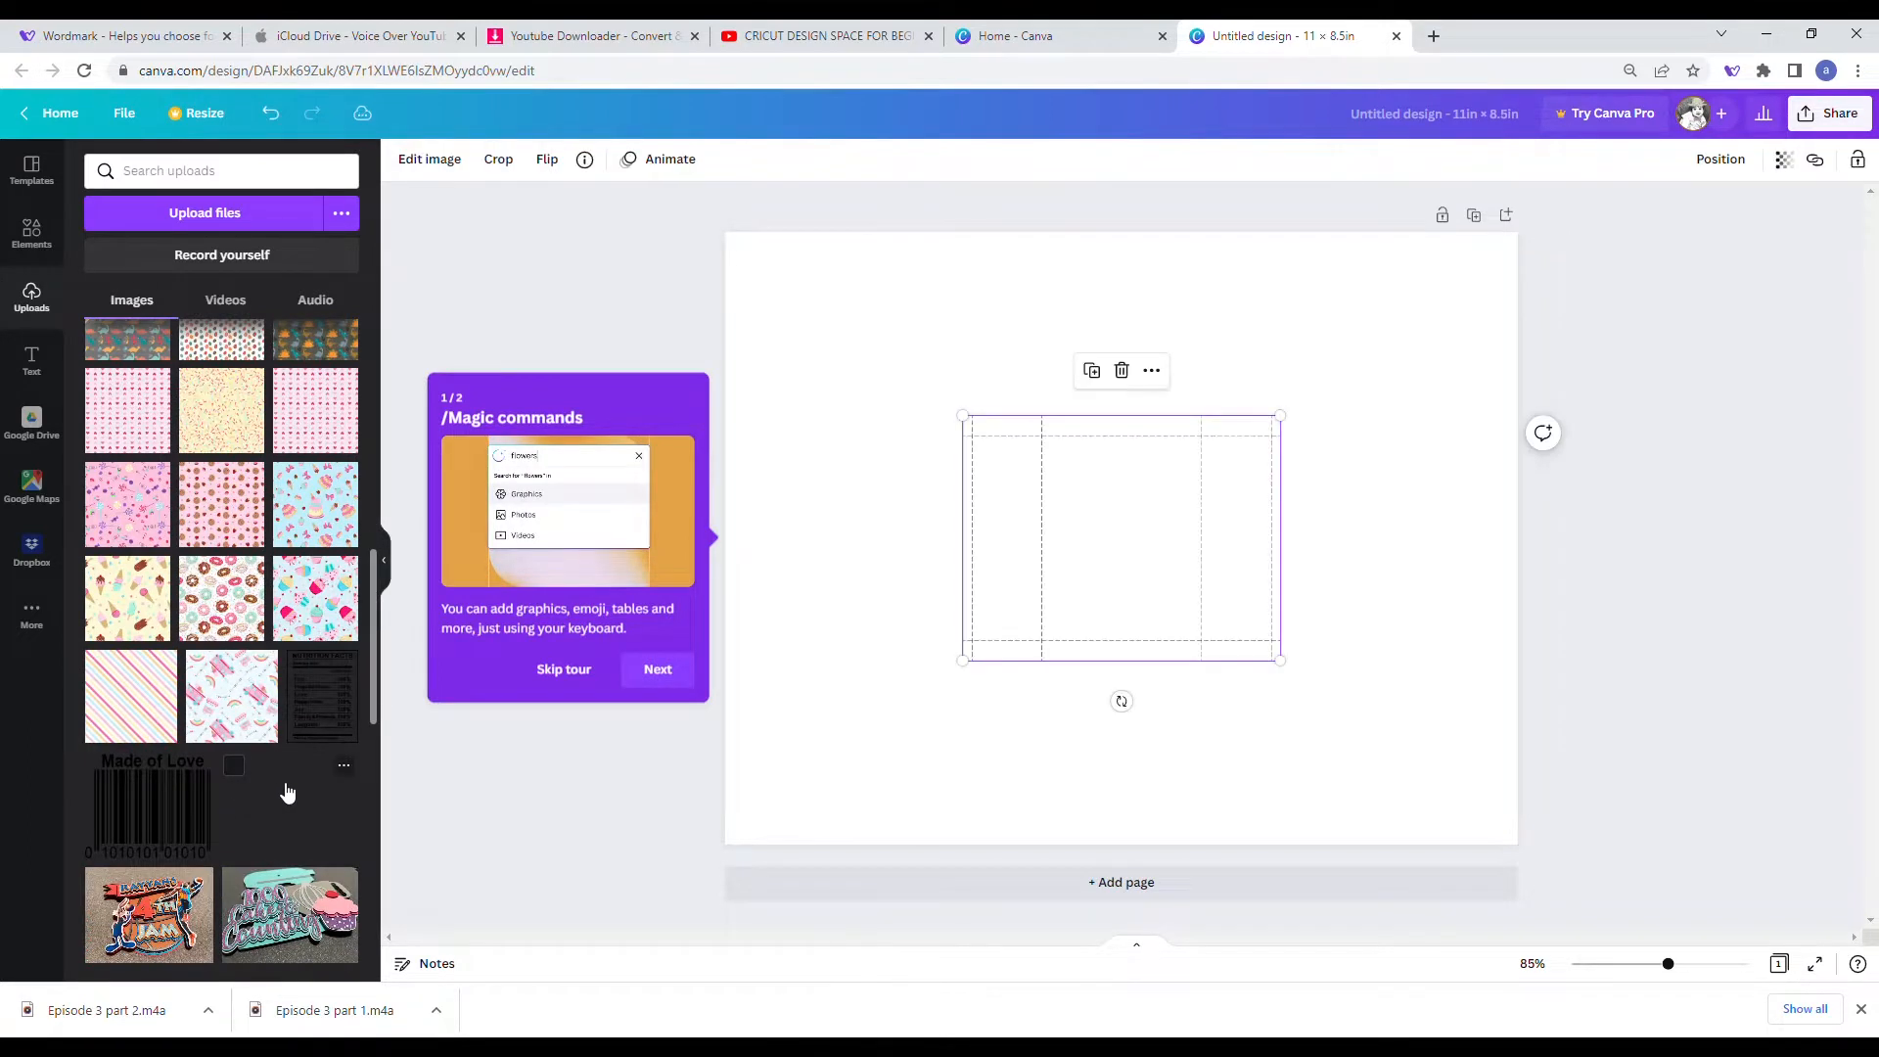
{"action": "left_click_drag", "start_coordinate": [1114, 450], "coordinate": [878, 267]}
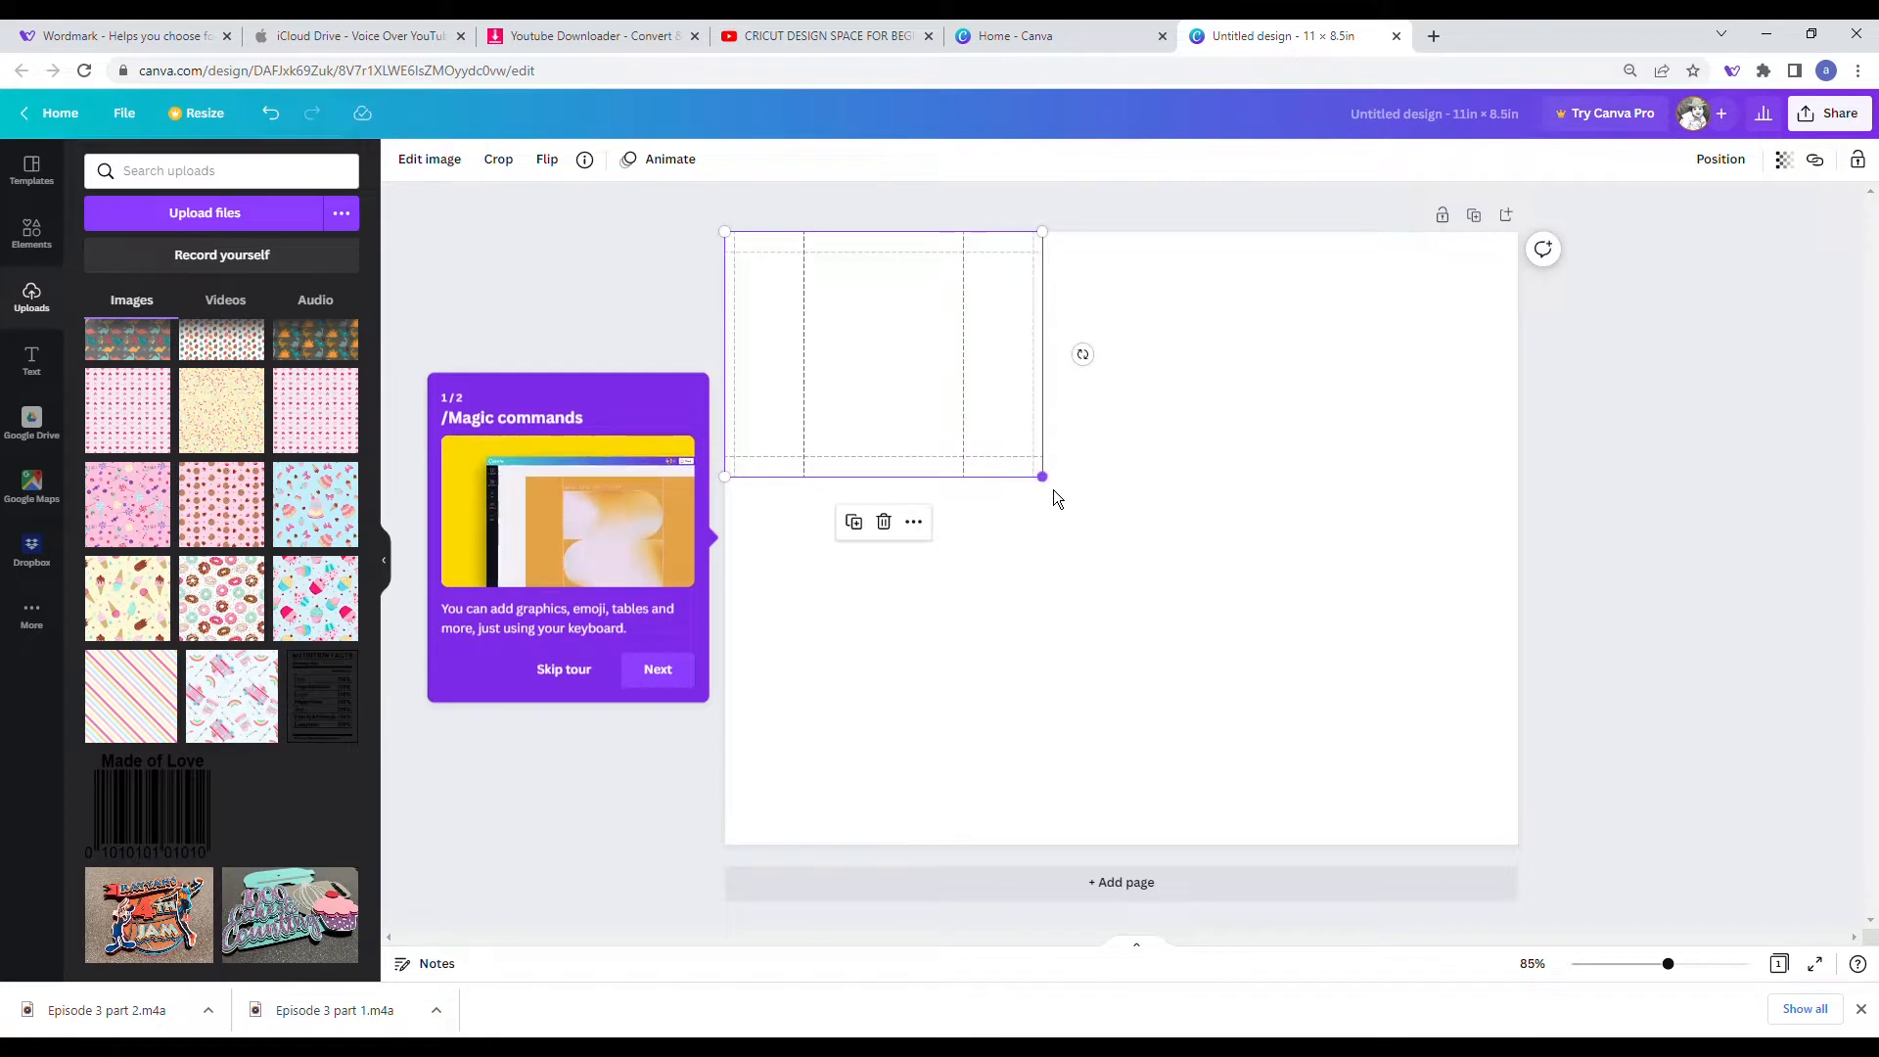
{"action": "left_click_drag", "start_coordinate": [1050, 483], "coordinate": [1518, 860]}
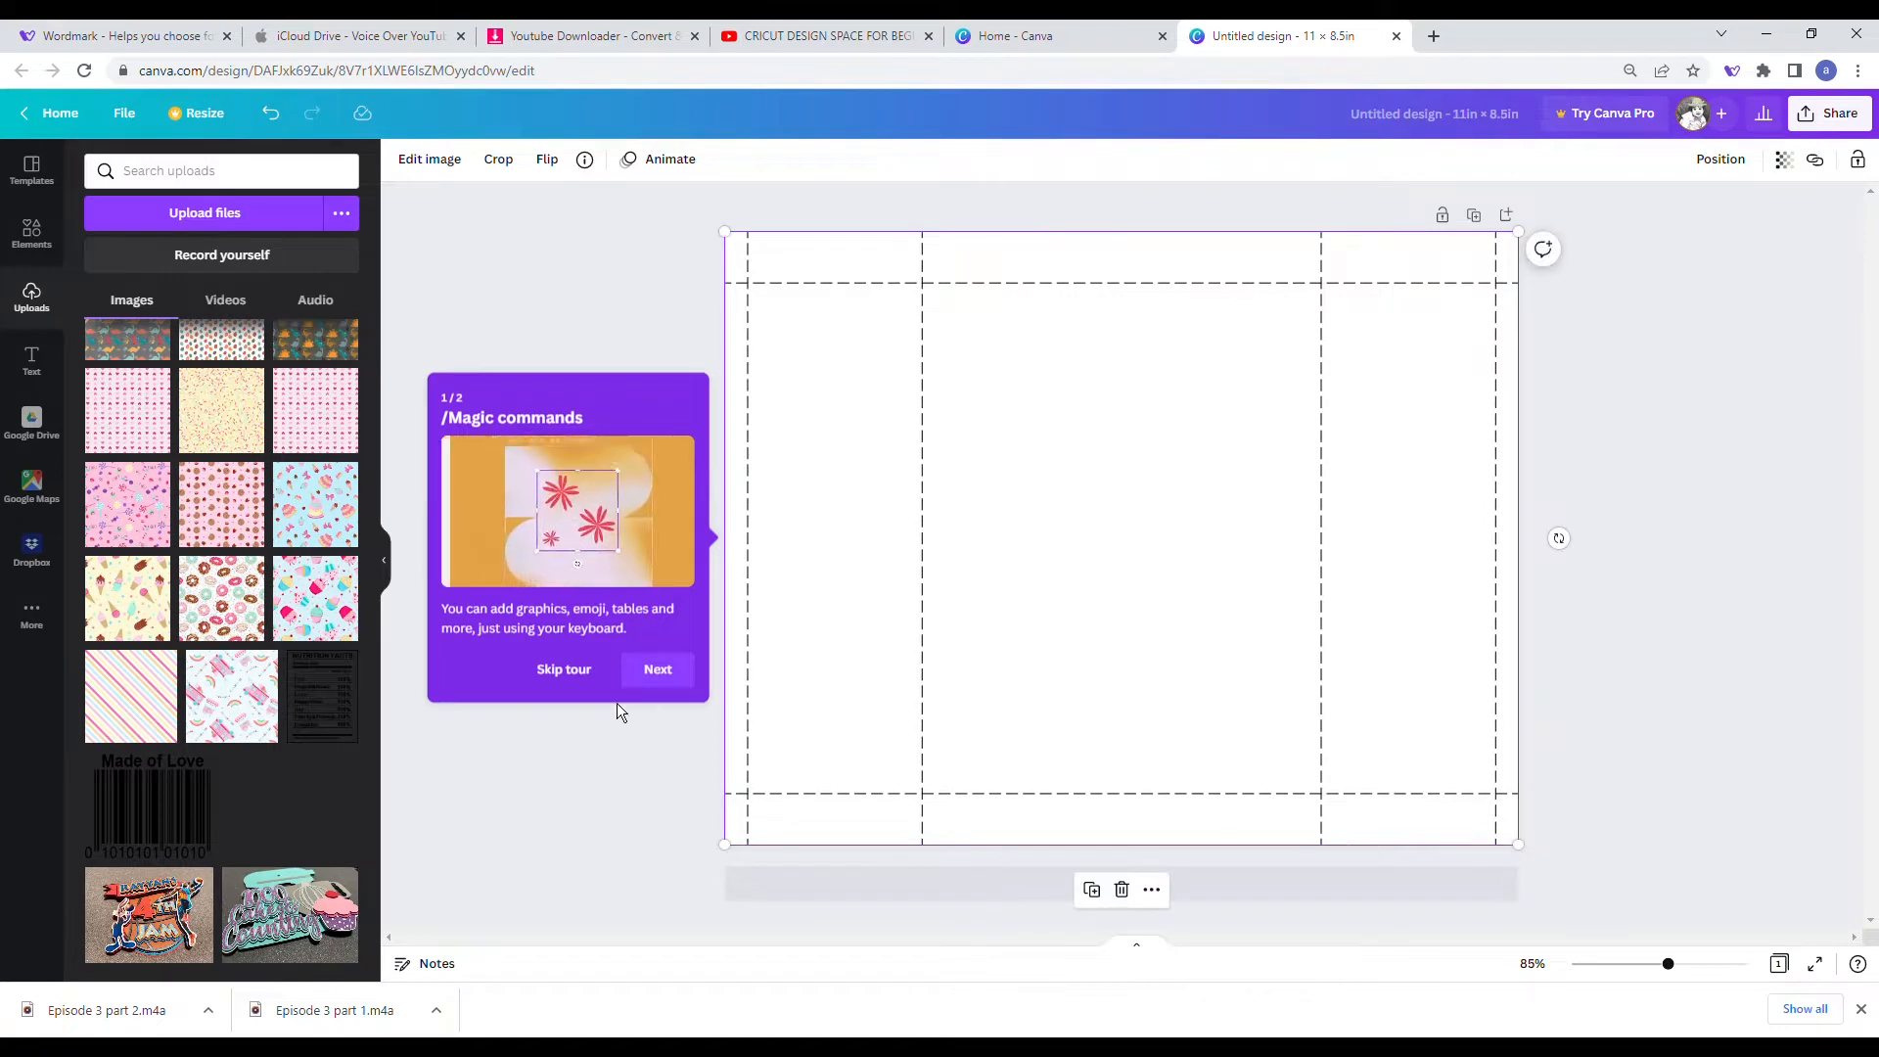
{"action": "left_click", "coordinate": [563, 670]}
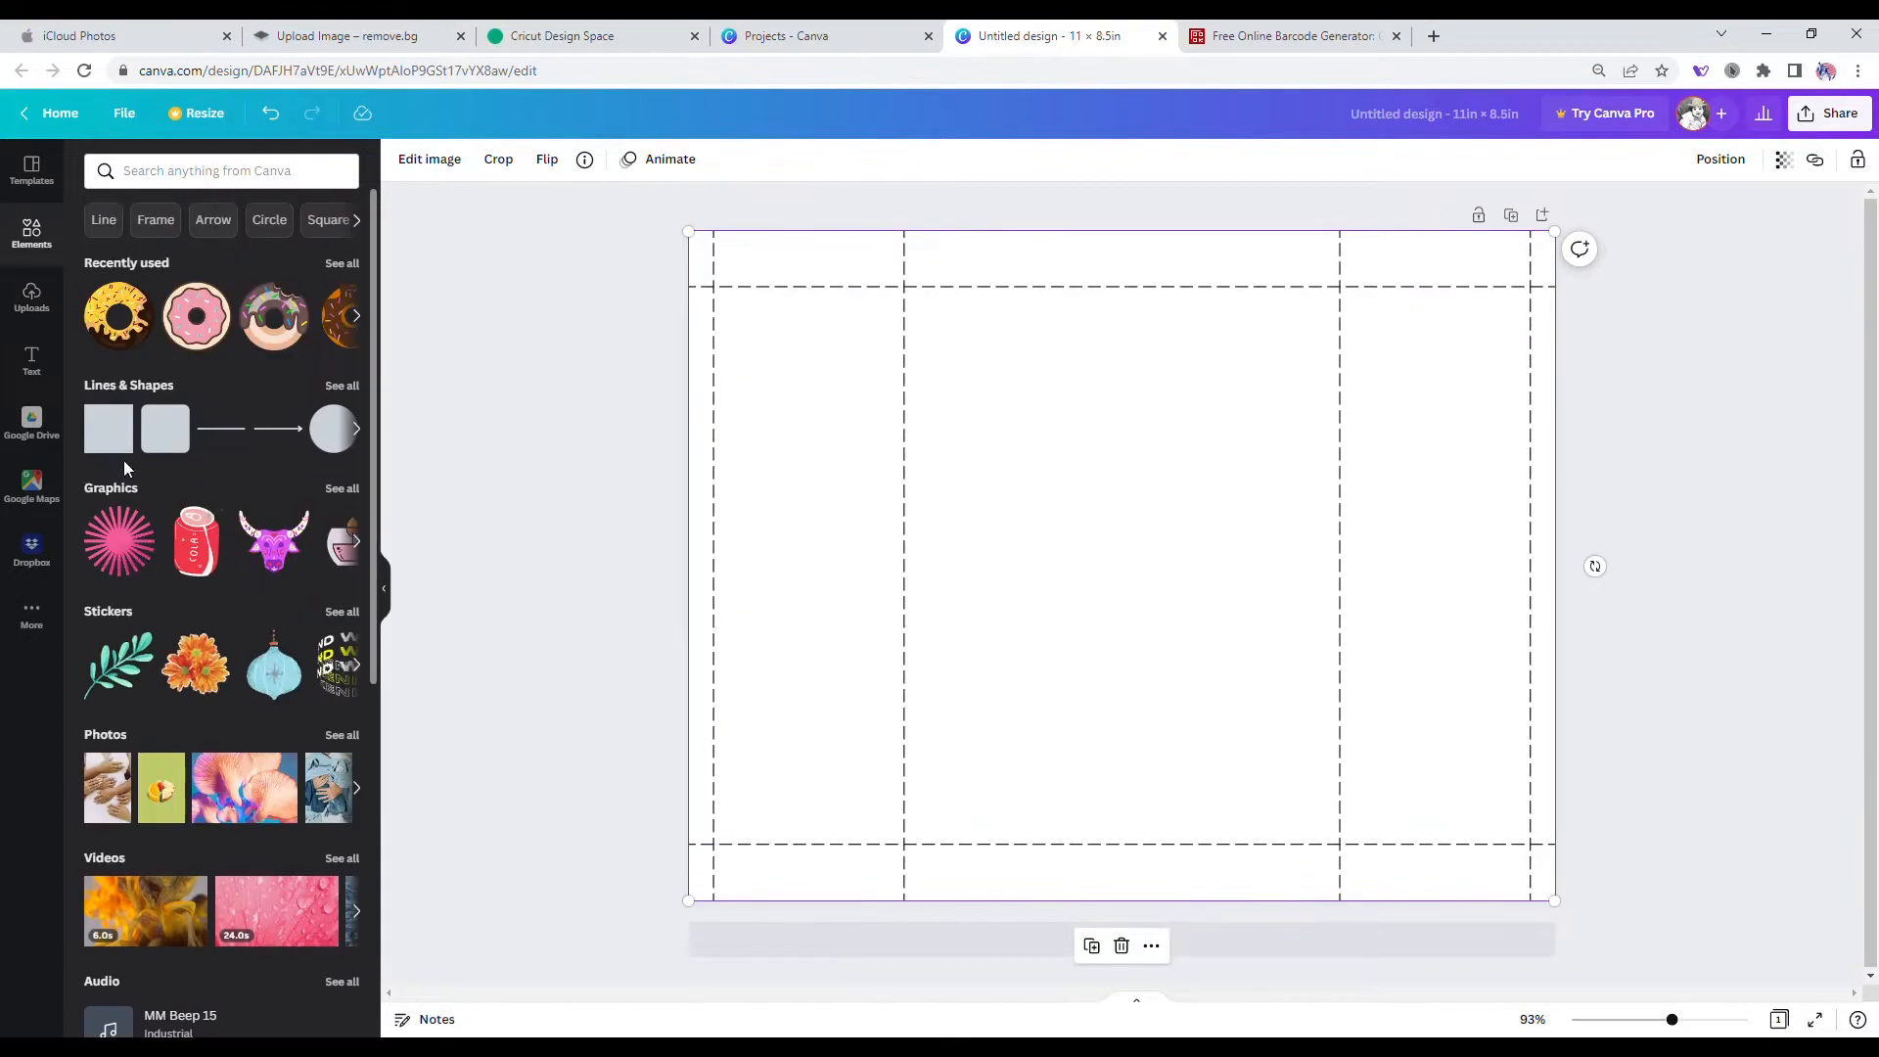
Step: Add a square shape at the page's upper-left corner and stretch it to cover the entire page
{"action": "left_click_drag", "start_coordinate": [1119, 562], "coordinate": [801, 352]}
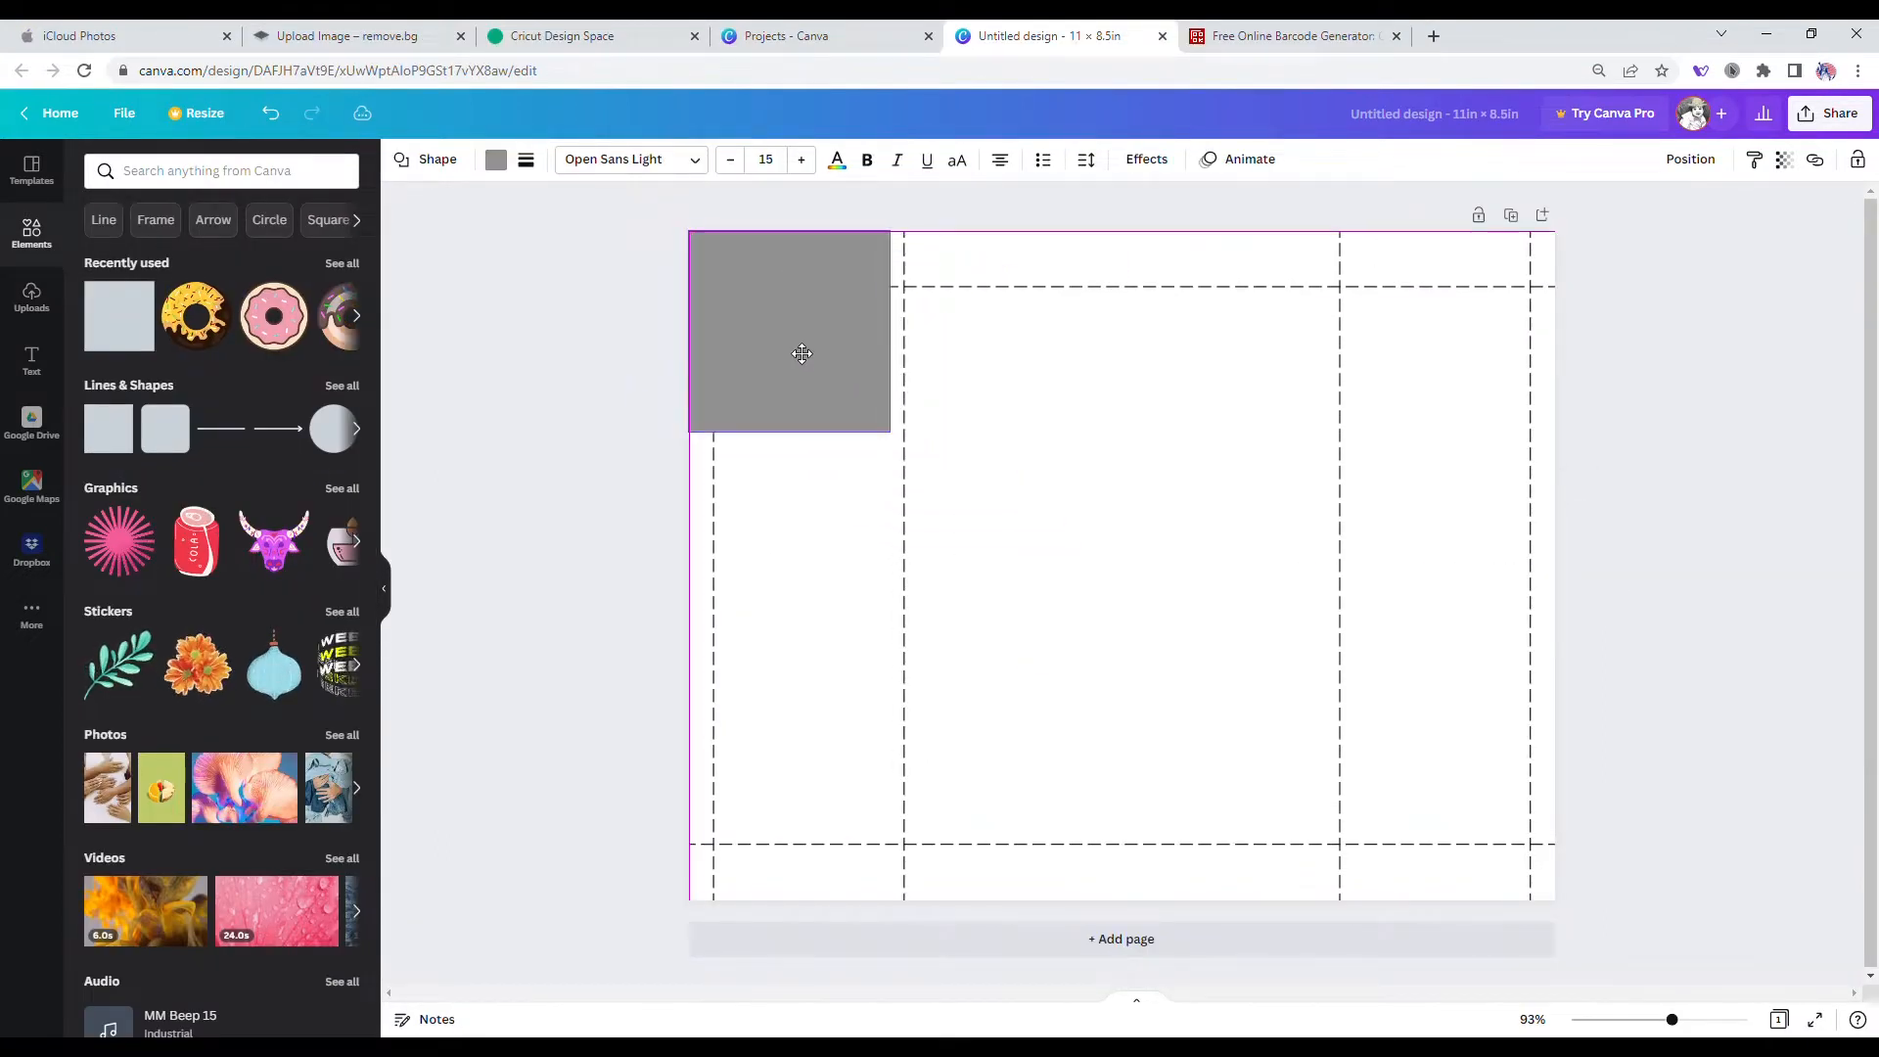
{"action": "left_click_drag", "start_coordinate": [890, 433], "coordinate": [1468, 909]}
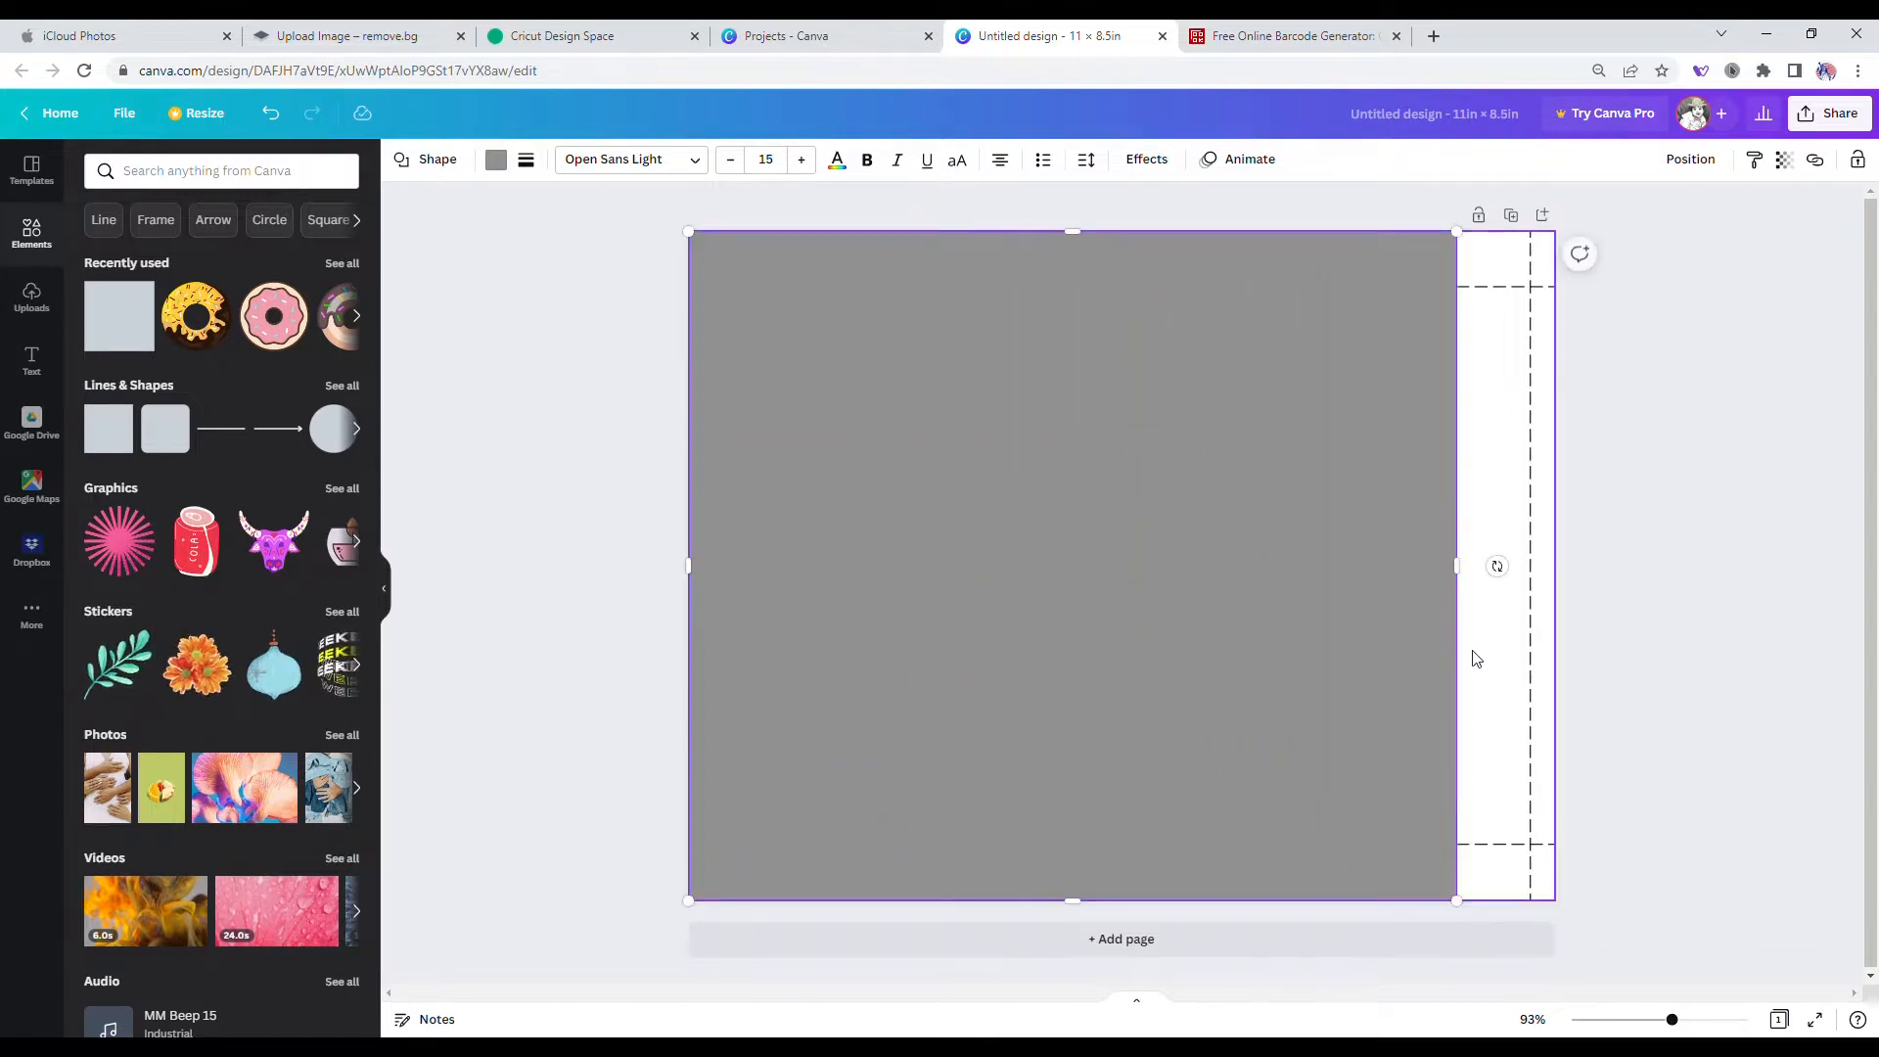
{"action": "left_click_drag", "start_coordinate": [1465, 571], "coordinate": [1556, 575]}
Step: Fill the full-page square with pale pink #F1EAEF and move it behind the dashed template
{"action": "left_click", "coordinate": [496, 161]}
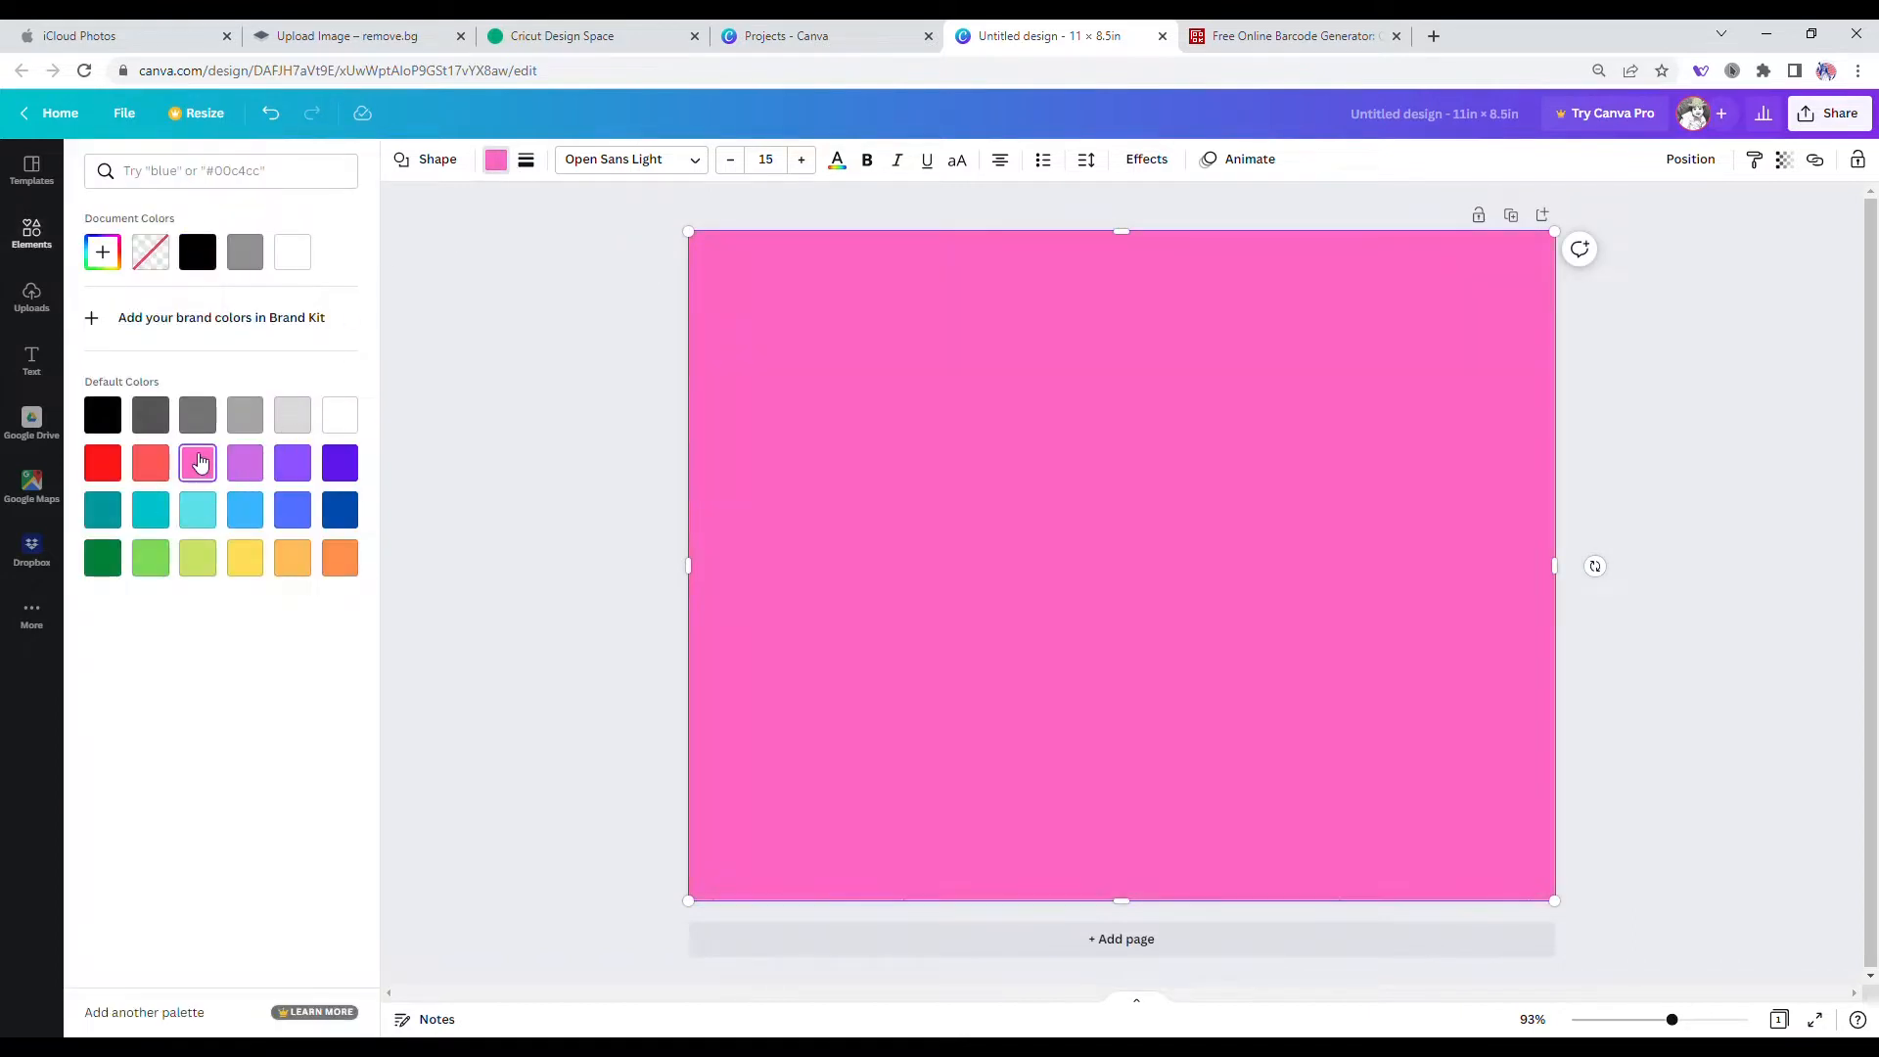
{"action": "left_click", "coordinate": [112, 263]}
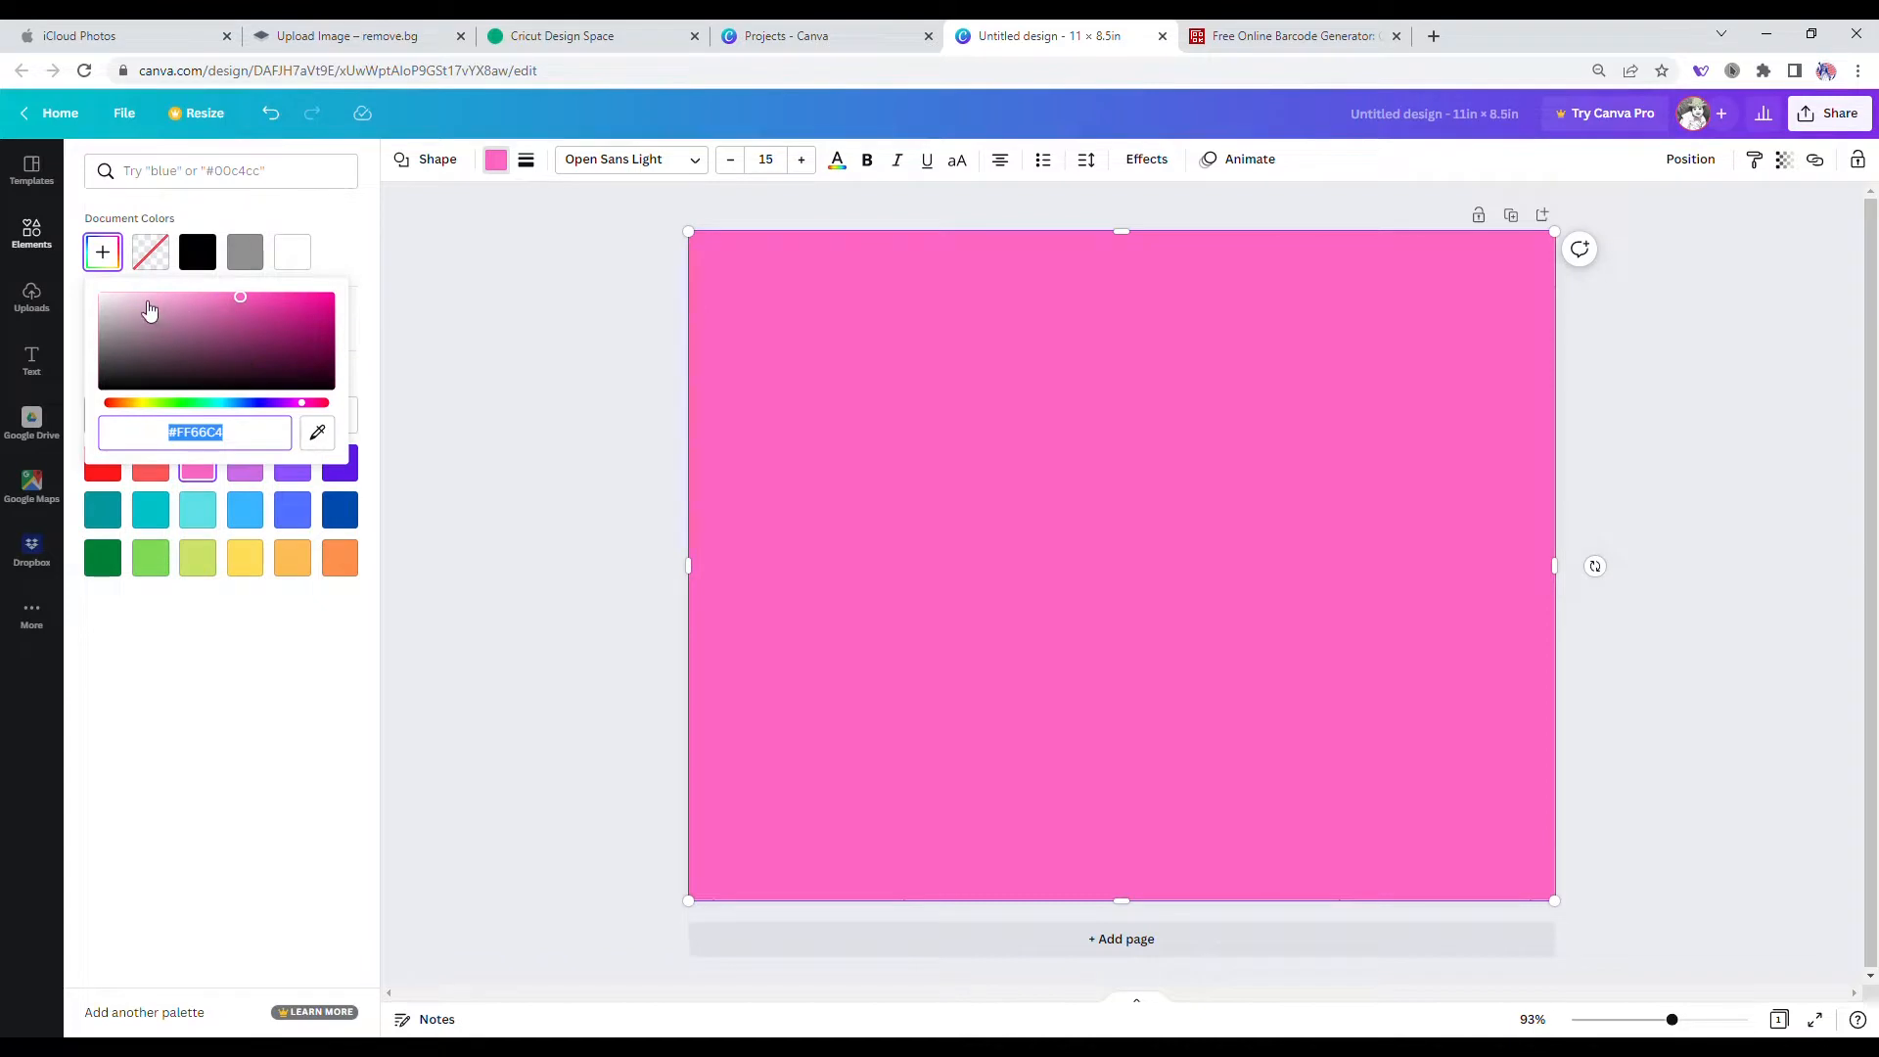
{"action": "left_click", "coordinate": [113, 302]}
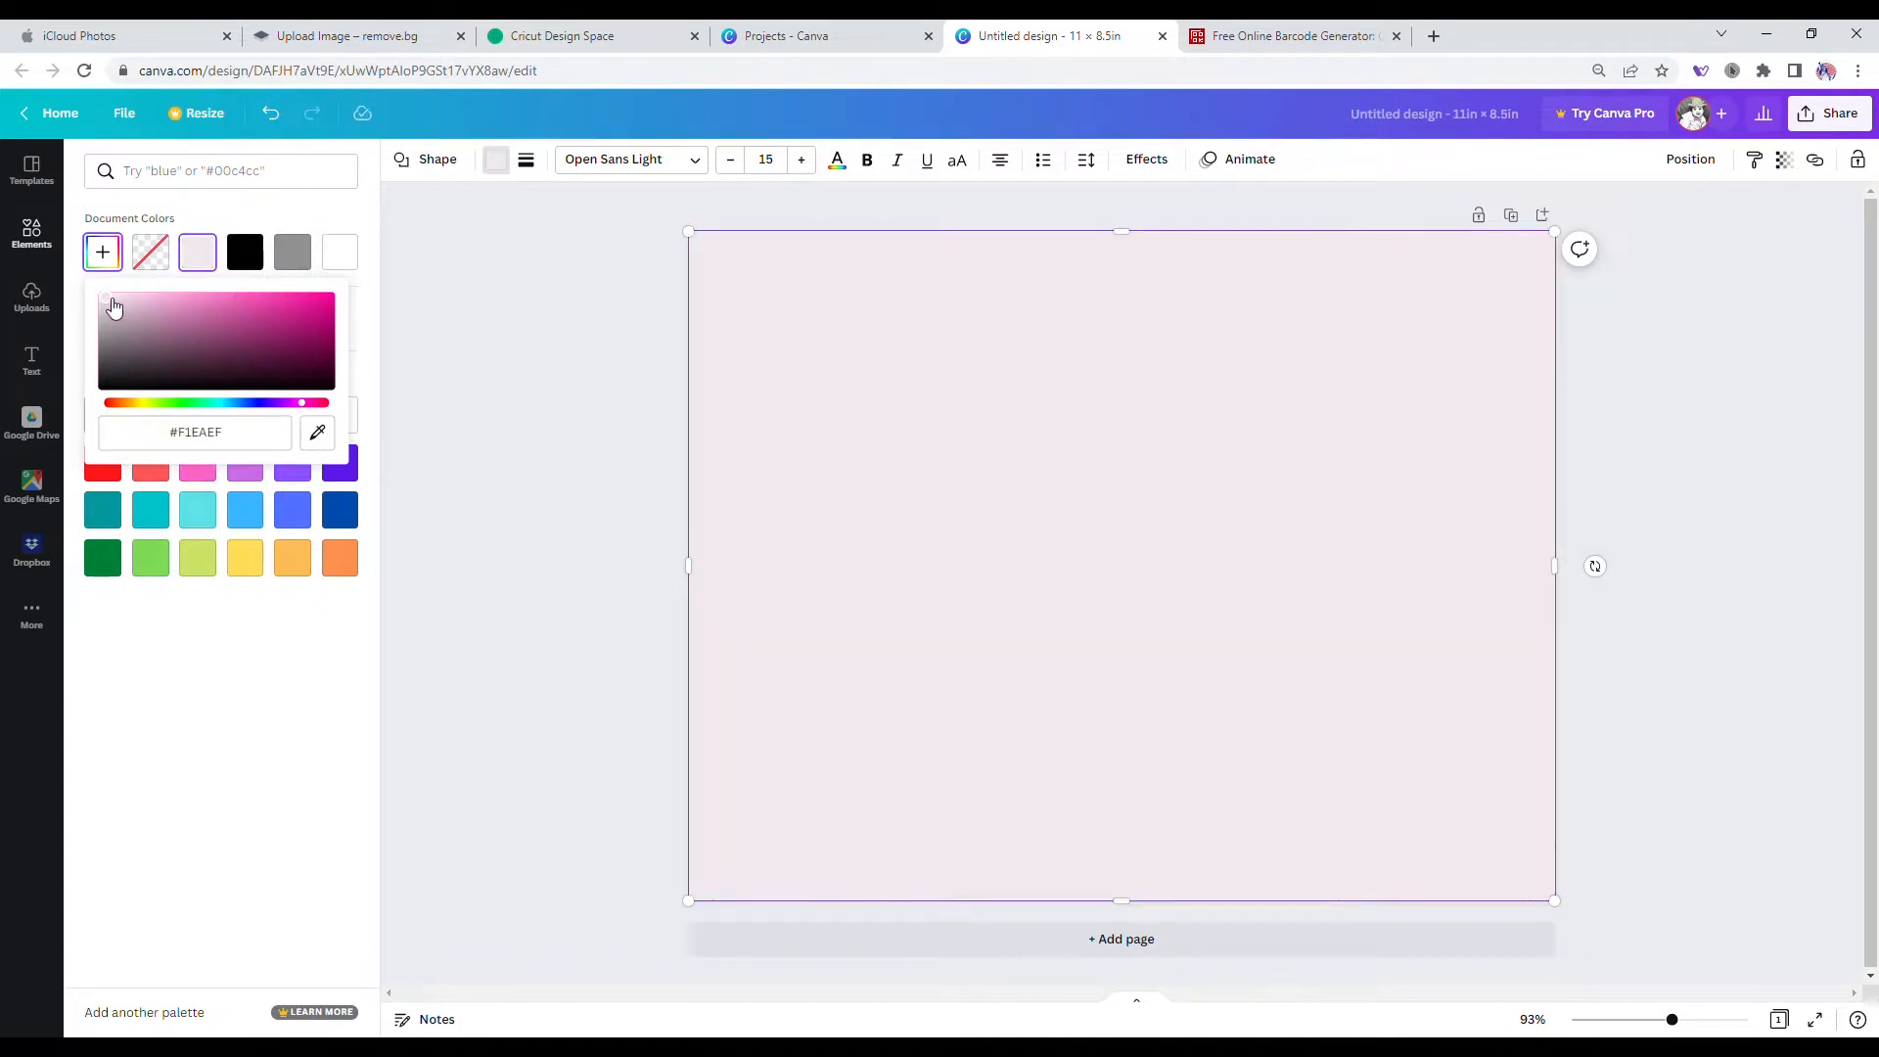
{"action": "right_click", "coordinate": [1088, 513]}
{"action": "left_click", "coordinate": [1174, 712]}
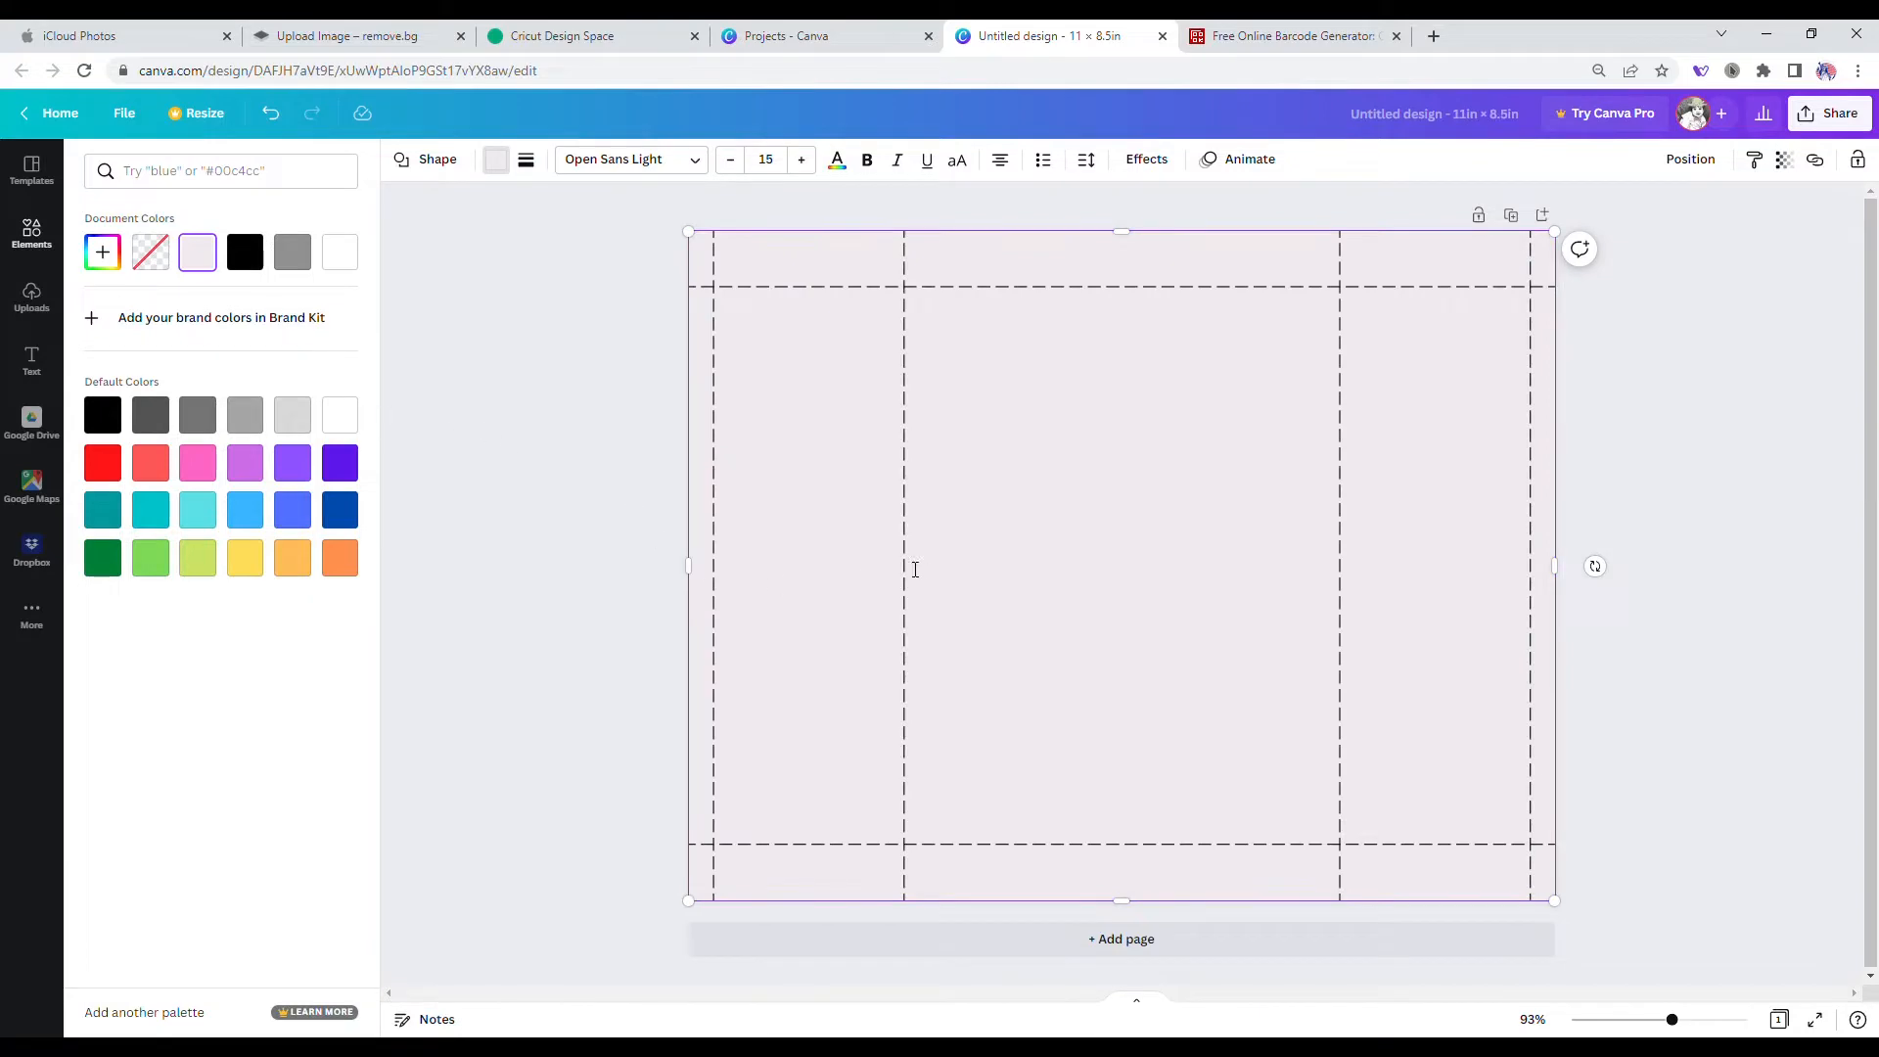
Step: Add the diagonal striped pattern from the uploads and shape it into a full-width strip along the page edge
{"action": "left_click", "coordinate": [1077, 511]}
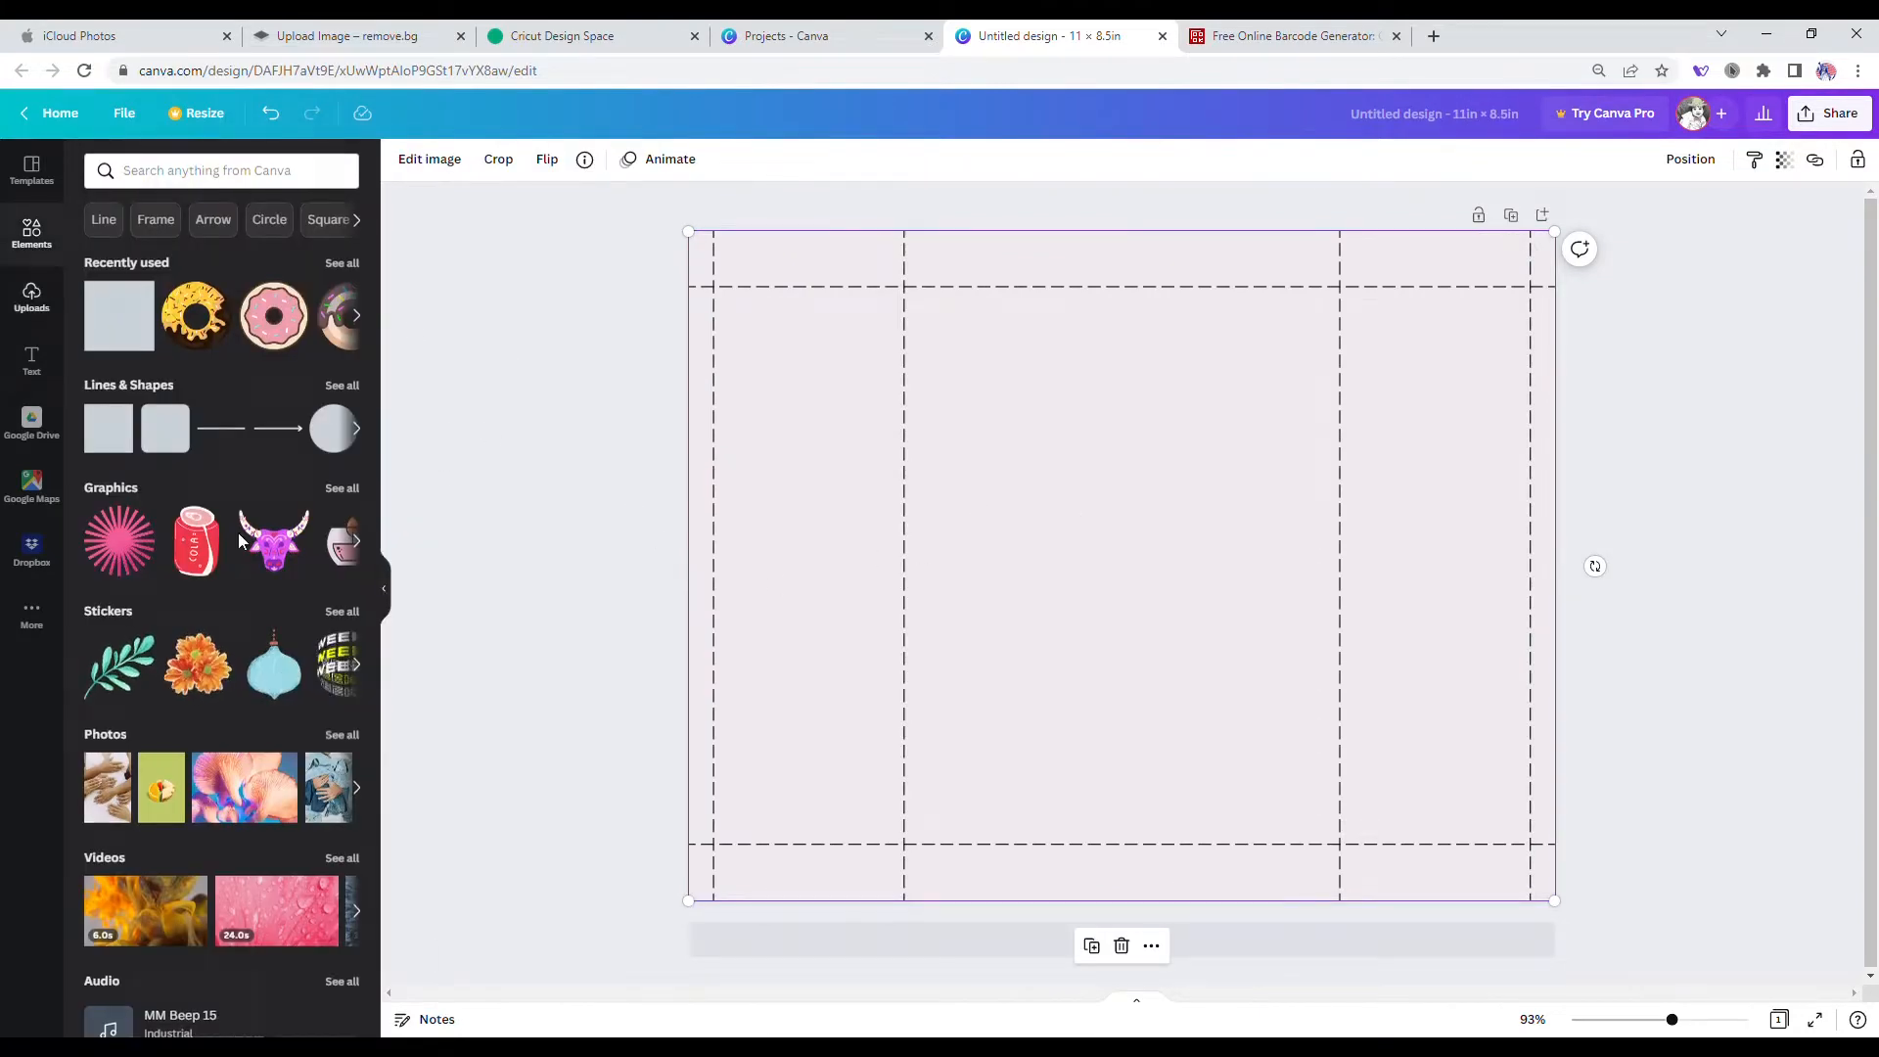
{"action": "left_click", "coordinate": [31, 297]}
{"action": "scroll", "coordinate": [221, 587], "scroll_direction": "down", "scroll_amount": 1}
{"action": "left_click", "coordinate": [130, 793]}
{"action": "left_click_drag", "start_coordinate": [1151, 642], "coordinate": [969, 545]}
{"action": "left_click_drag", "start_coordinate": [1190, 470], "coordinate": [1556, 470]}
{"action": "left_click_drag", "start_coordinate": [1132, 721], "coordinate": [1196, 896]}
Step: Duplicate the striped strip, mirror the copy, and have matching strips along the page's upper and lower edges
{"action": "key", "text": "ctrl+d"}
{"action": "left_click", "coordinate": [547, 158]}
{"action": "left_click", "coordinate": [599, 201]}
{"action": "left_click", "coordinate": [1086, 266]}
{"action": "left_click", "coordinate": [581, 350]}
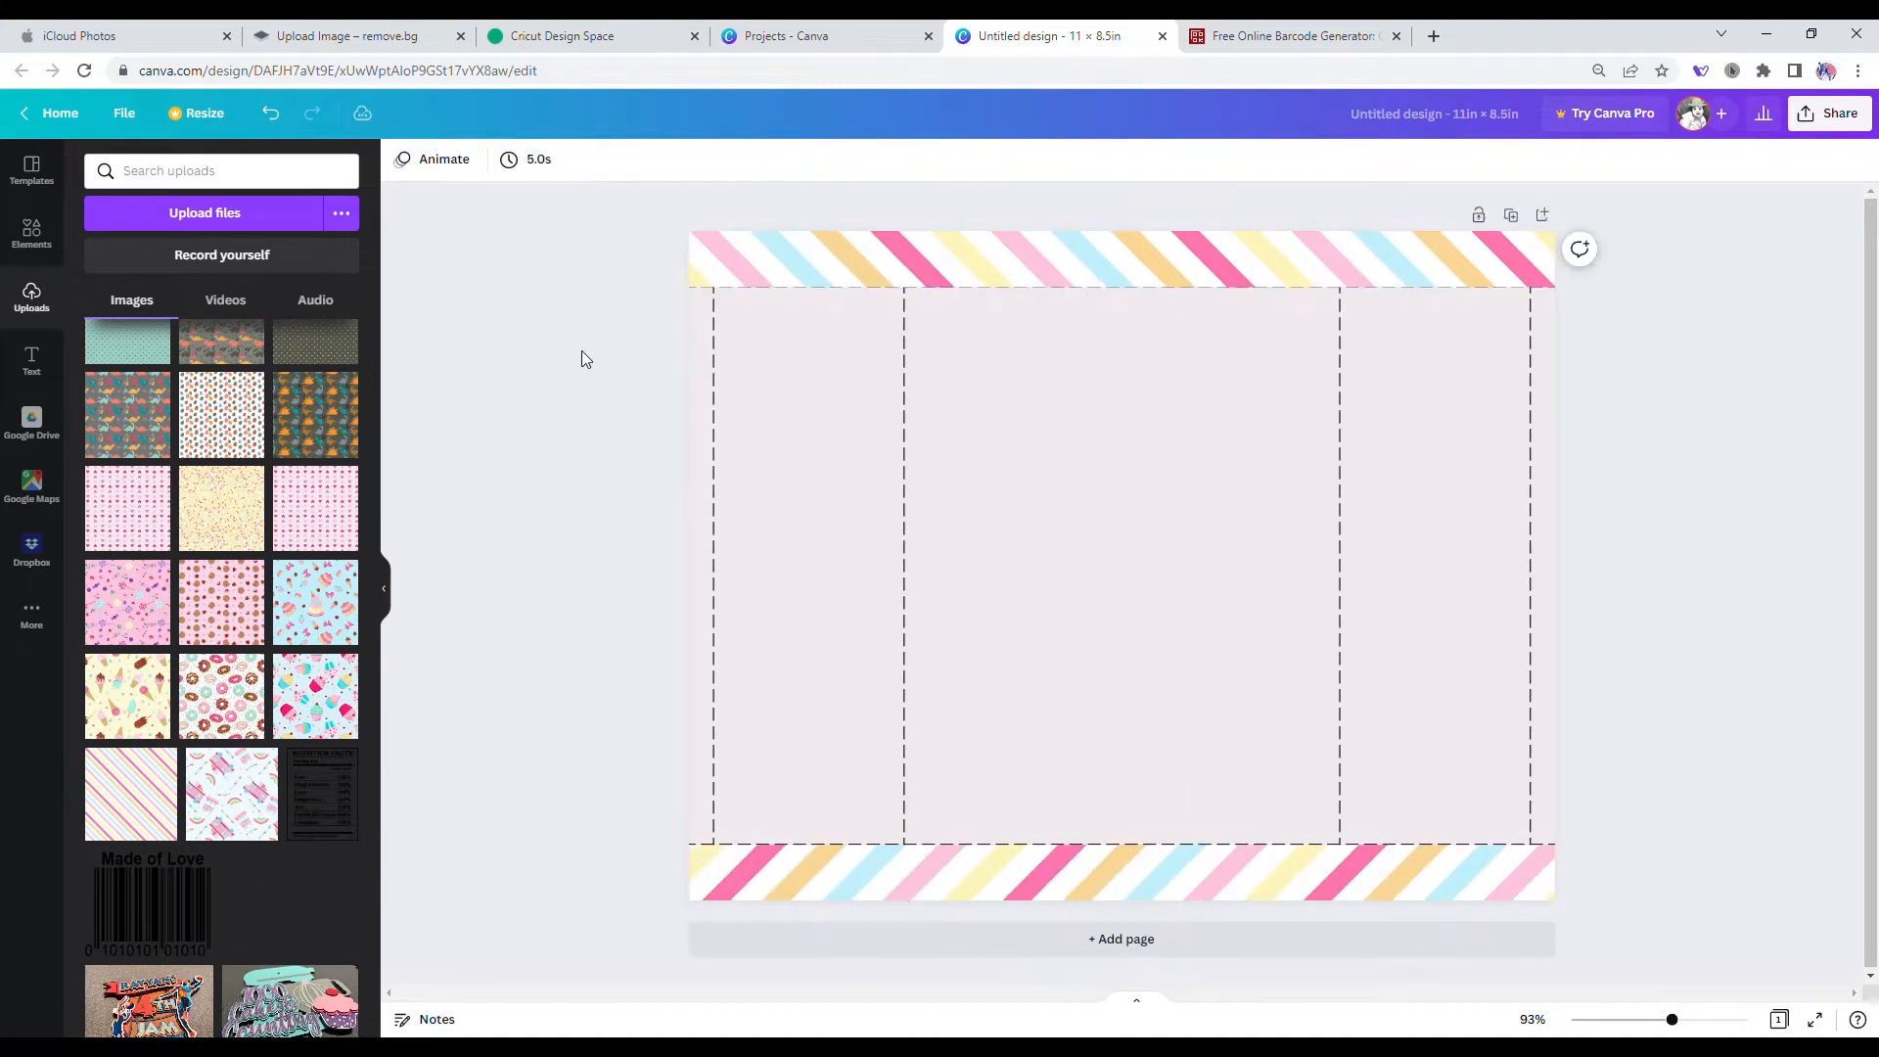
Step: Move the dashed template behind the background rectangle so that the rectangle can be selected
{"action": "left_click", "coordinate": [741, 761]}
{"action": "left_click", "coordinate": [422, 163]}
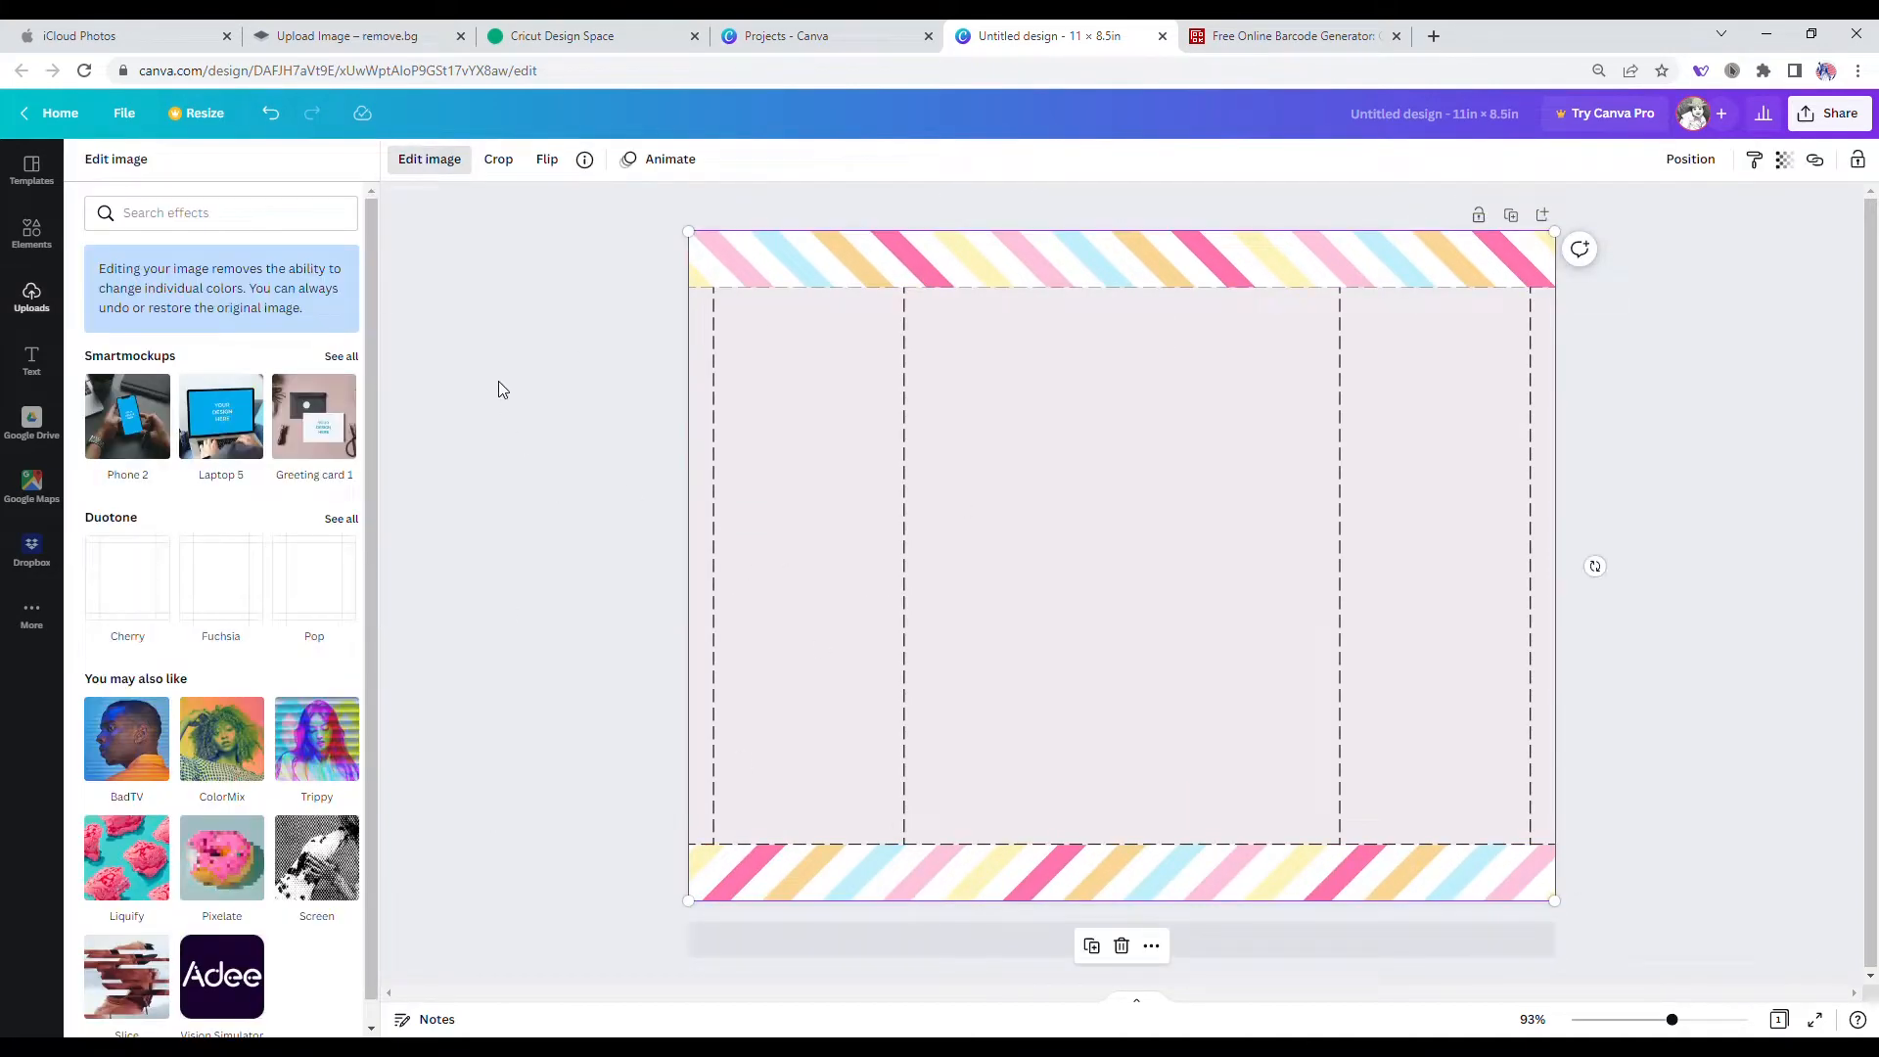
{"action": "left_click", "coordinate": [1047, 452]}
{"action": "right_click", "coordinate": [1047, 452]}
{"action": "left_click", "coordinate": [1141, 705]}
{"action": "right_click", "coordinate": [1044, 445]}
{"action": "left_click", "coordinate": [1008, 468]}
{"action": "right_click", "coordinate": [1047, 446]}
{"action": "left_click", "coordinate": [1138, 627]}
Step: Recolor the background rectangle to the near-white shade #FAF7F7
{"action": "left_click", "coordinate": [1043, 460]}
{"action": "left_click", "coordinate": [496, 160]}
{"action": "left_click", "coordinate": [256, 424]}
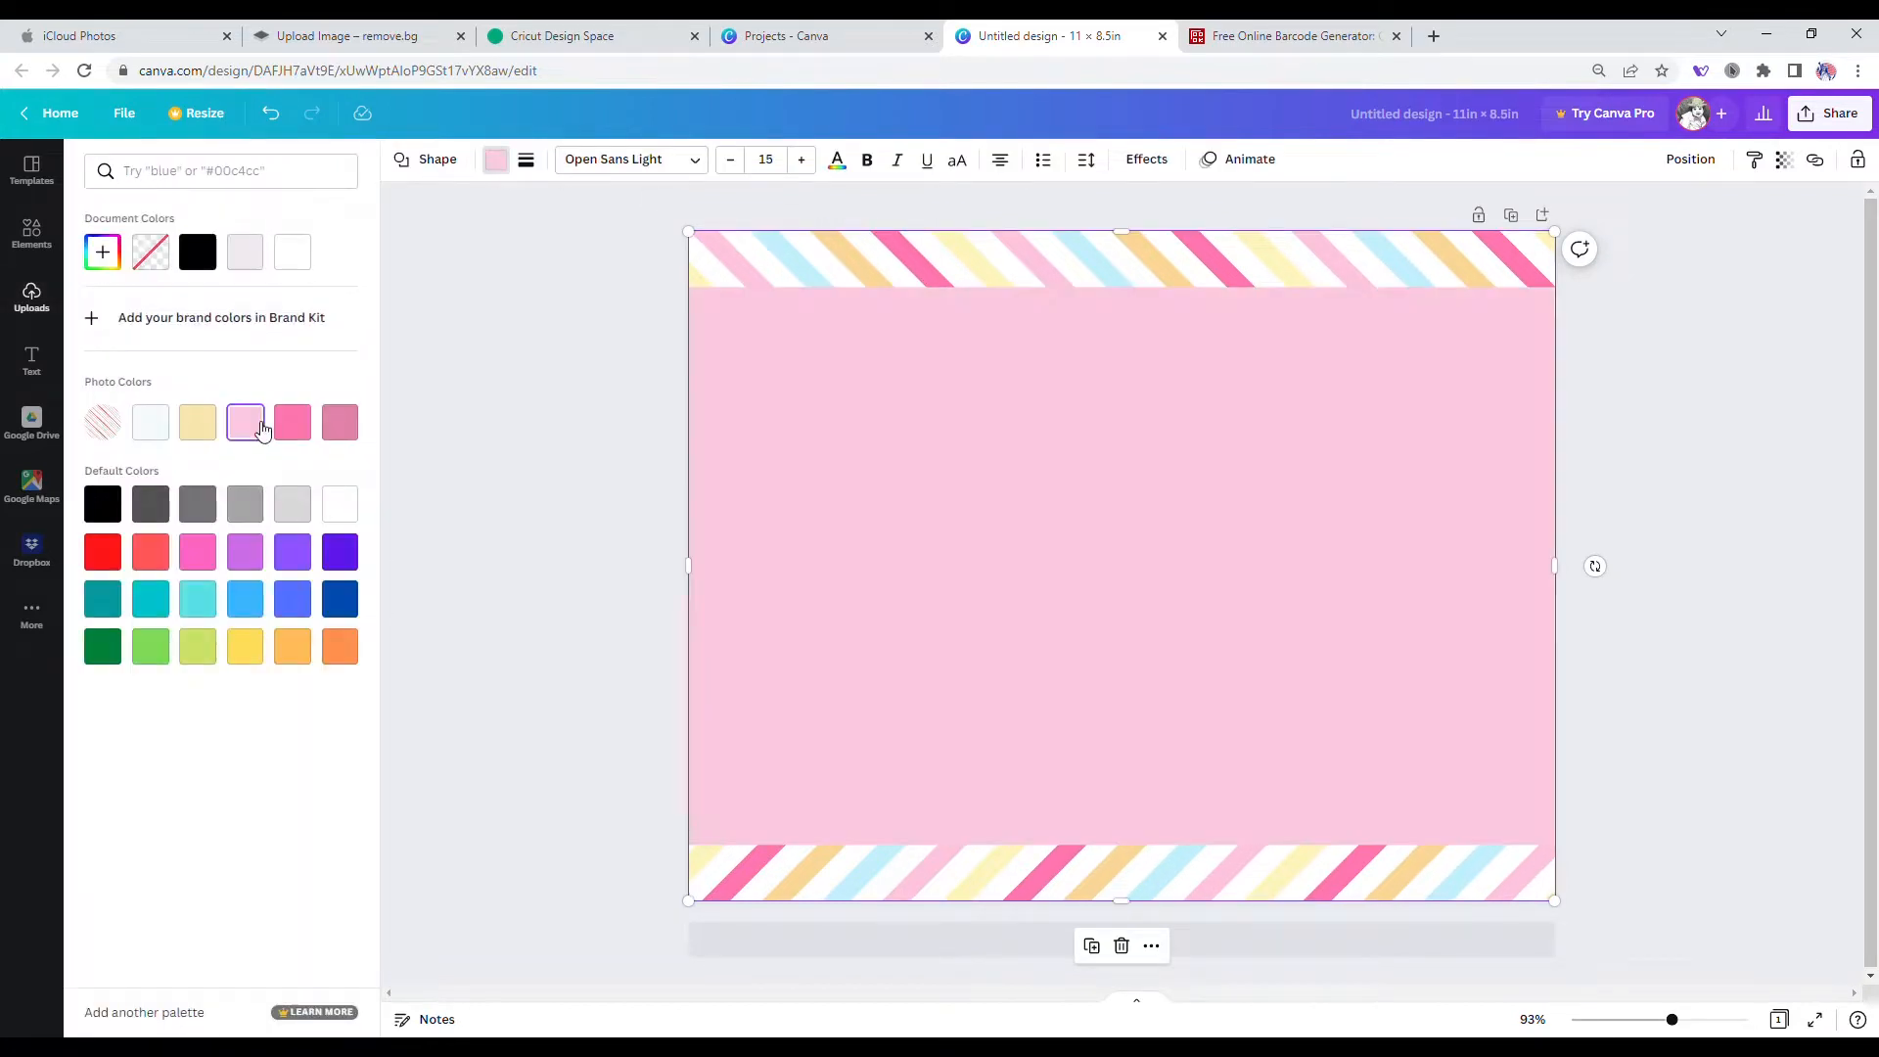
{"action": "left_click", "coordinate": [103, 251]}
{"action": "left_click", "coordinate": [113, 301]}
{"action": "left_click_drag", "start_coordinate": [251, 419], "coordinate": [333, 415]}
{"action": "left_click_drag", "start_coordinate": [130, 309], "coordinate": [100, 294]}
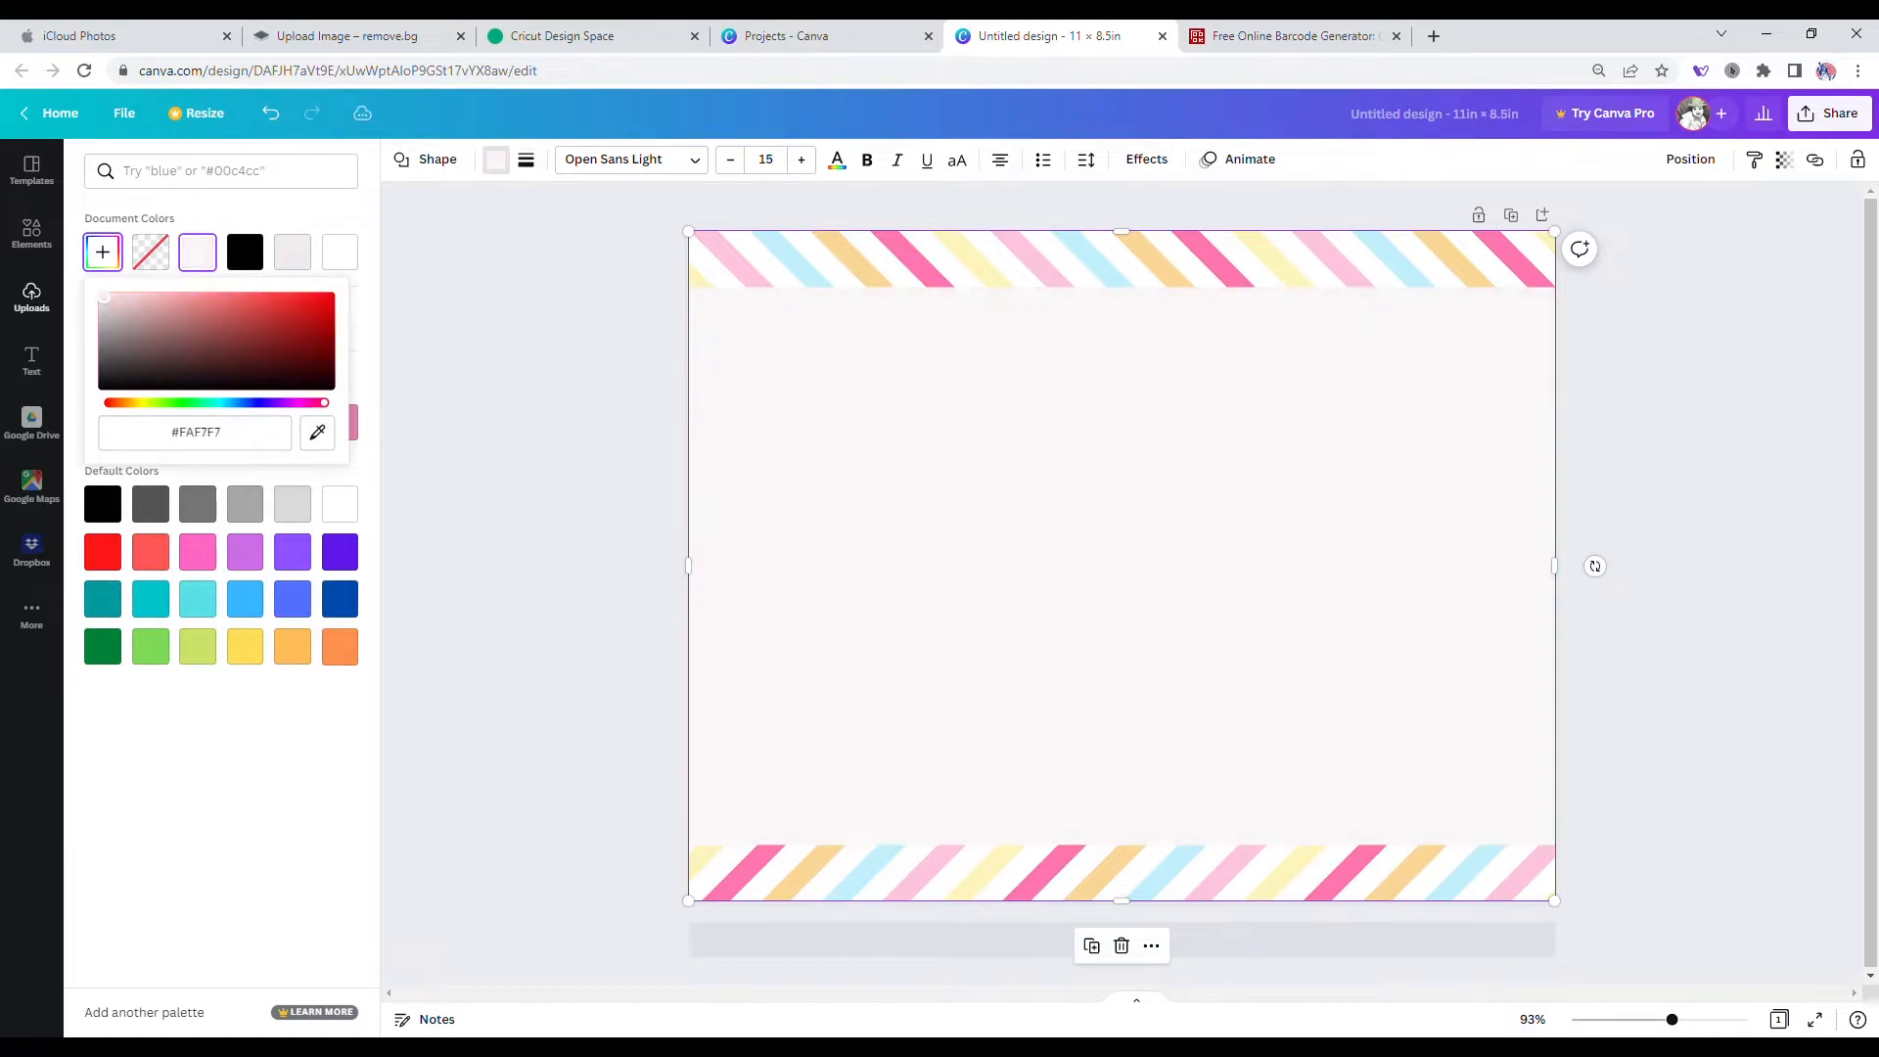
{"action": "left_click", "coordinate": [648, 421]}
Step: Send the recolored background rectangle behind the dashed template
{"action": "right_click", "coordinate": [1019, 439]}
{"action": "left_click", "coordinate": [1101, 636]}
{"action": "left_click", "coordinate": [563, 405]}
Step: Look through the uploaded images and search them for "donuts"
{"action": "scroll", "coordinate": [203, 685], "scroll_direction": "up", "scroll_amount": 10}
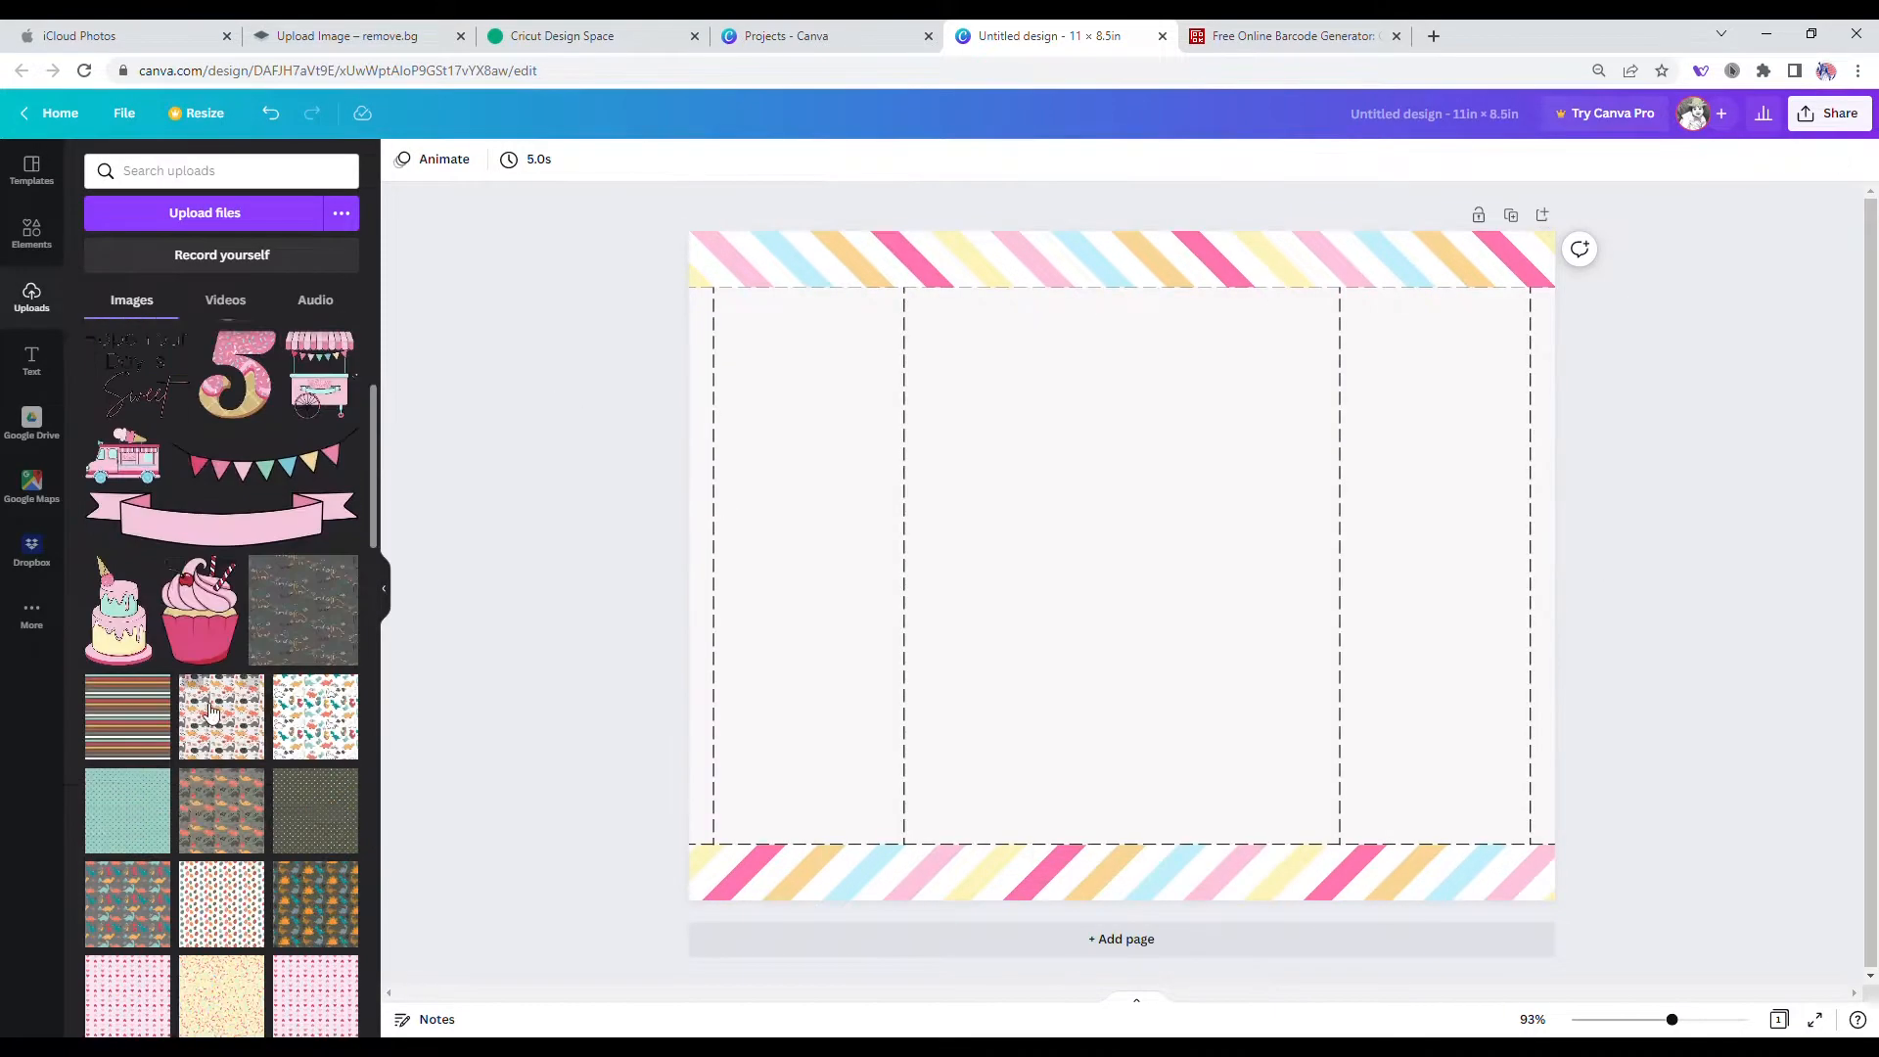
{"action": "scroll", "coordinate": [230, 781], "scroll_direction": "down", "scroll_amount": 10}
{"action": "scroll", "coordinate": [254, 769], "scroll_direction": "up", "scroll_amount": 10}
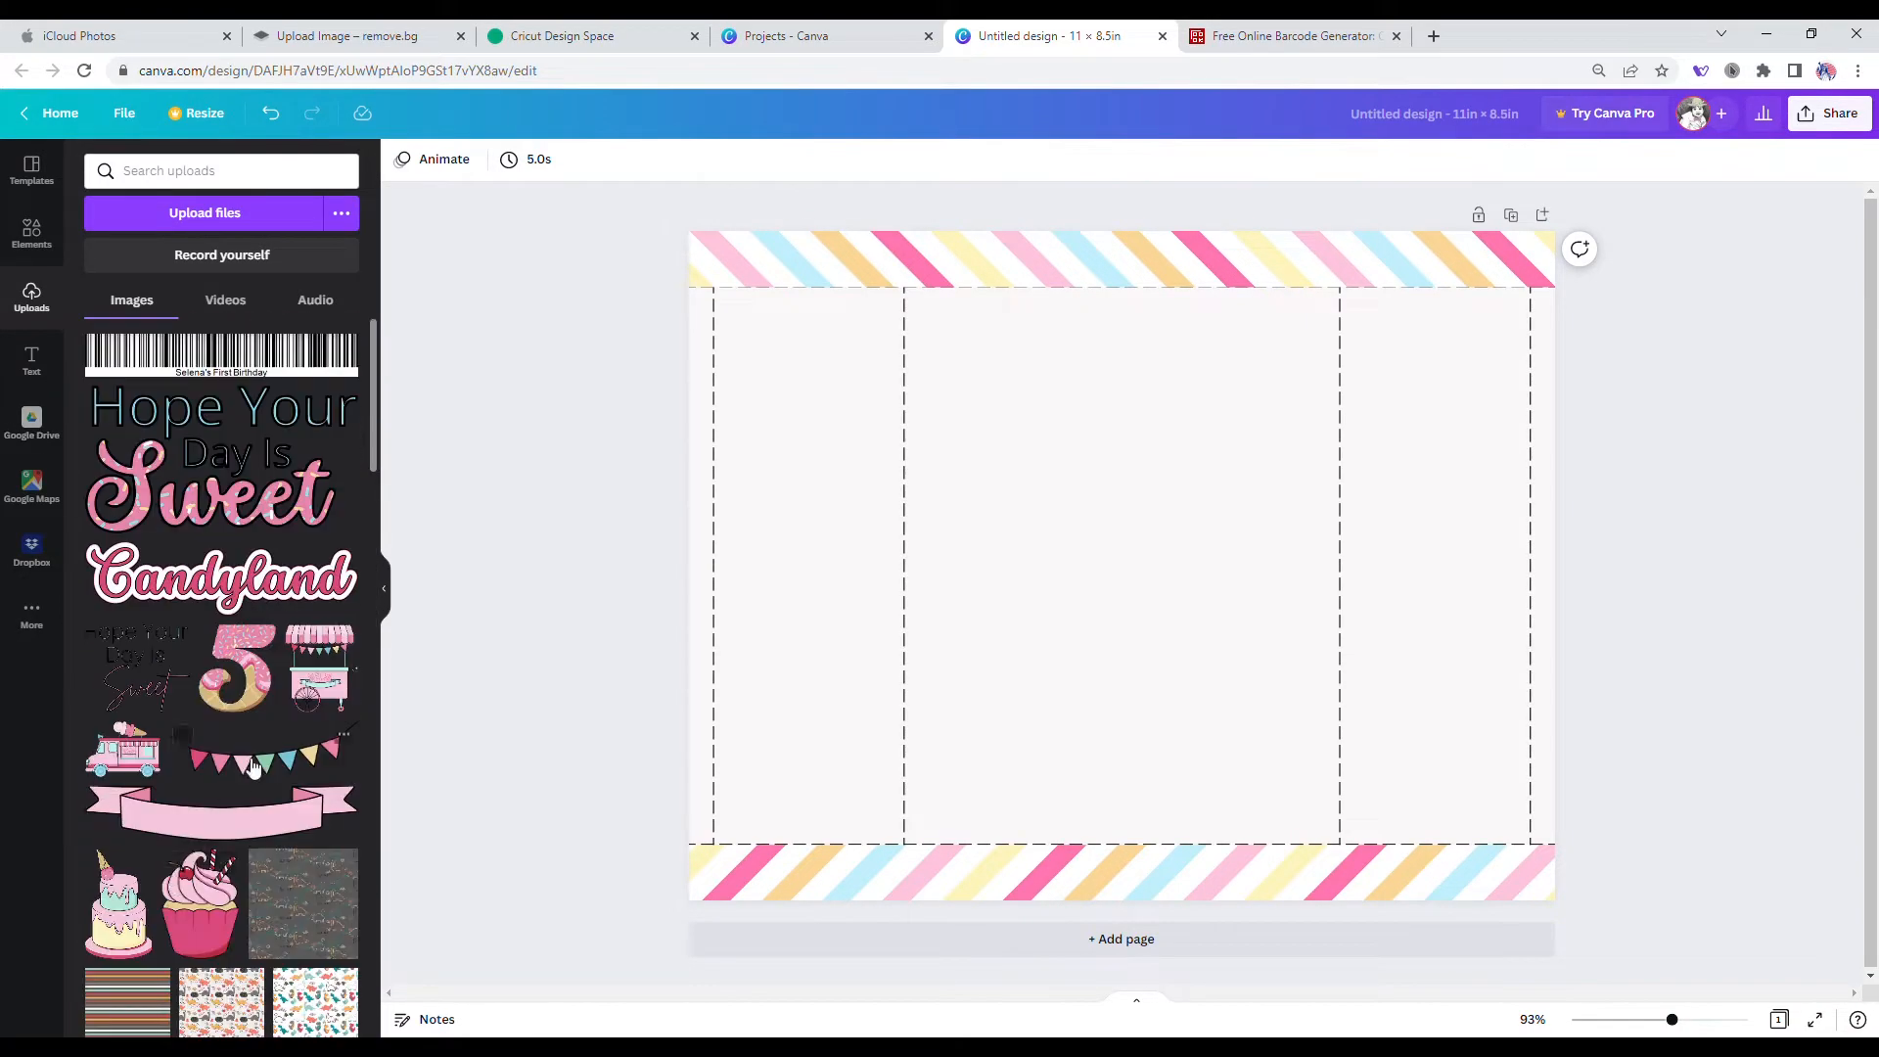
{"action": "left_click", "coordinate": [161, 177]}
{"action": "type", "text": "donuts"}
Step: Add the yellow-iced donut from the recently used elements, shrink it, and place it at the left end of the upper strip
{"action": "left_click", "coordinate": [31, 235]}
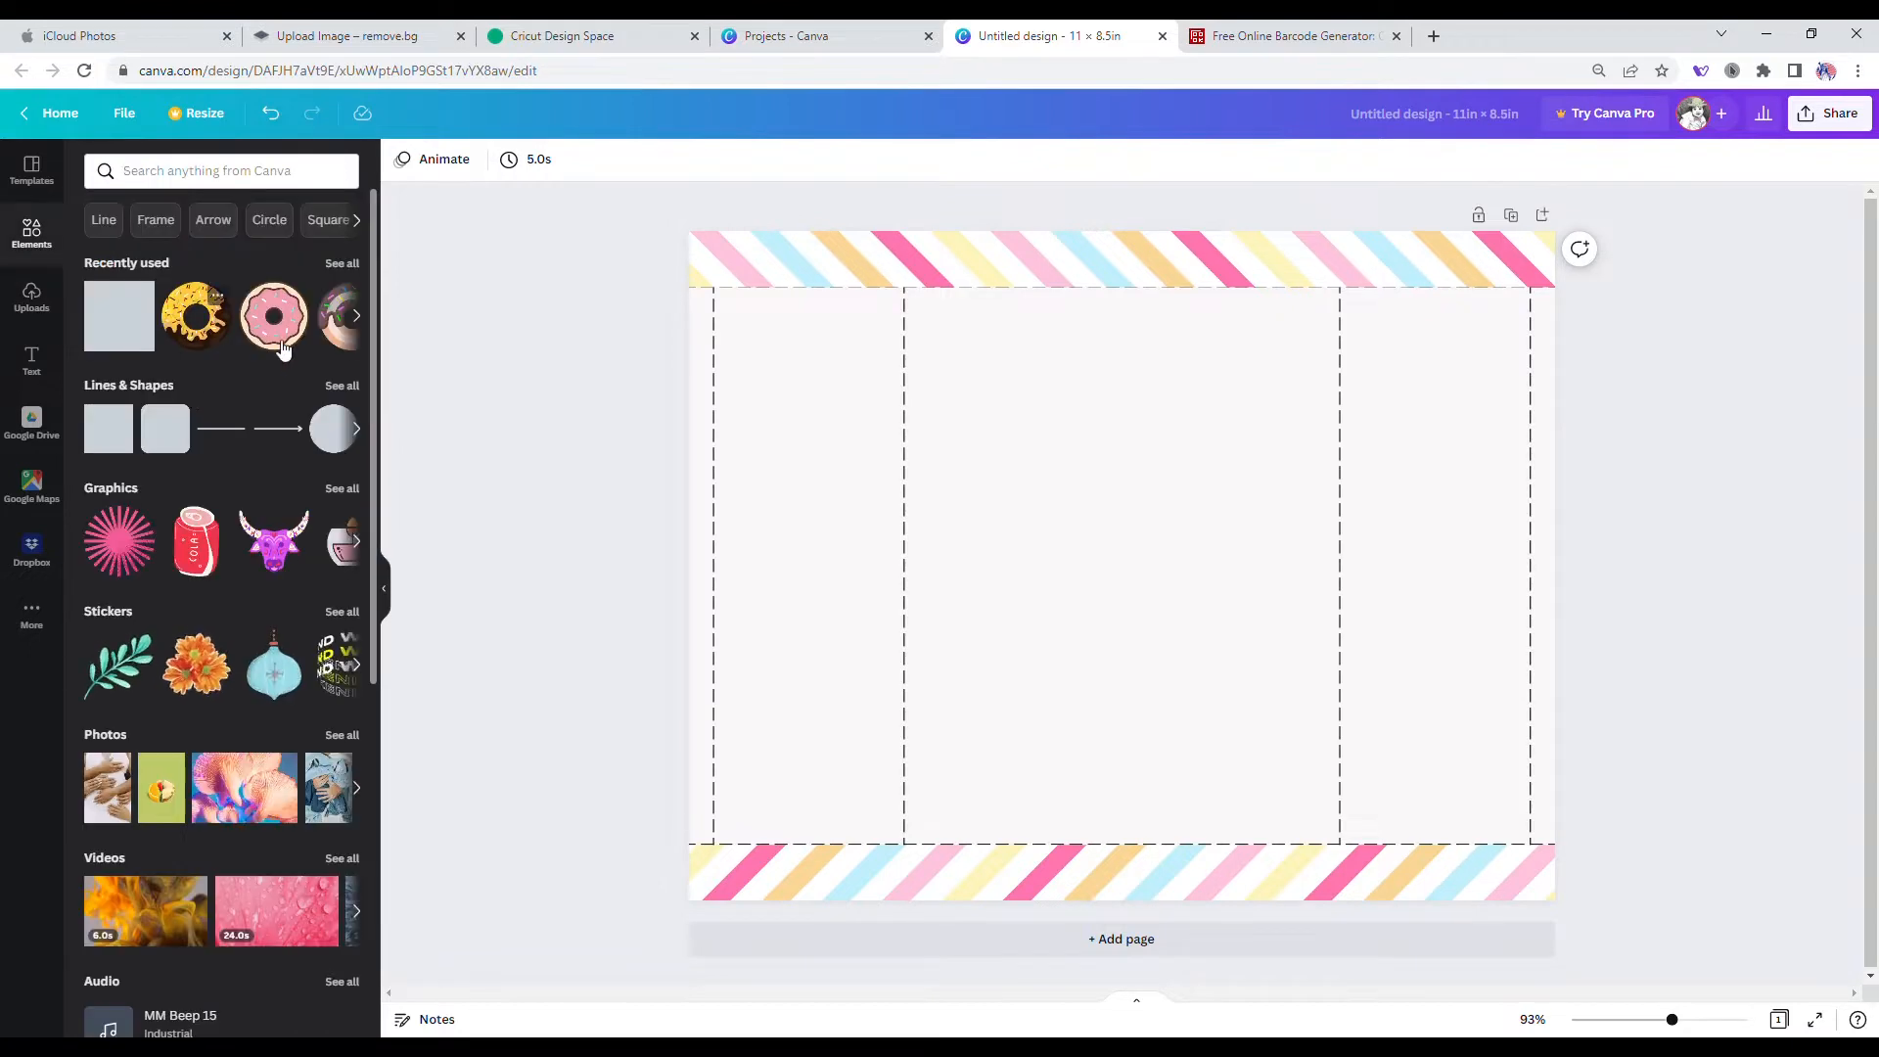
{"action": "left_click", "coordinate": [196, 315]}
{"action": "left_click_drag", "start_coordinate": [1178, 616], "coordinate": [1048, 616]}
{"action": "left_click_drag", "start_coordinate": [1259, 818], "coordinate": [735, 264]}
{"action": "left_click_drag", "start_coordinate": [759, 286], "coordinate": [744, 271]}
Step: Add the round pink-iced, bright pink bitten, and bitten chocolate-glazed donuts, spreading them across the middle of the page
{"action": "left_click", "coordinate": [293, 333]}
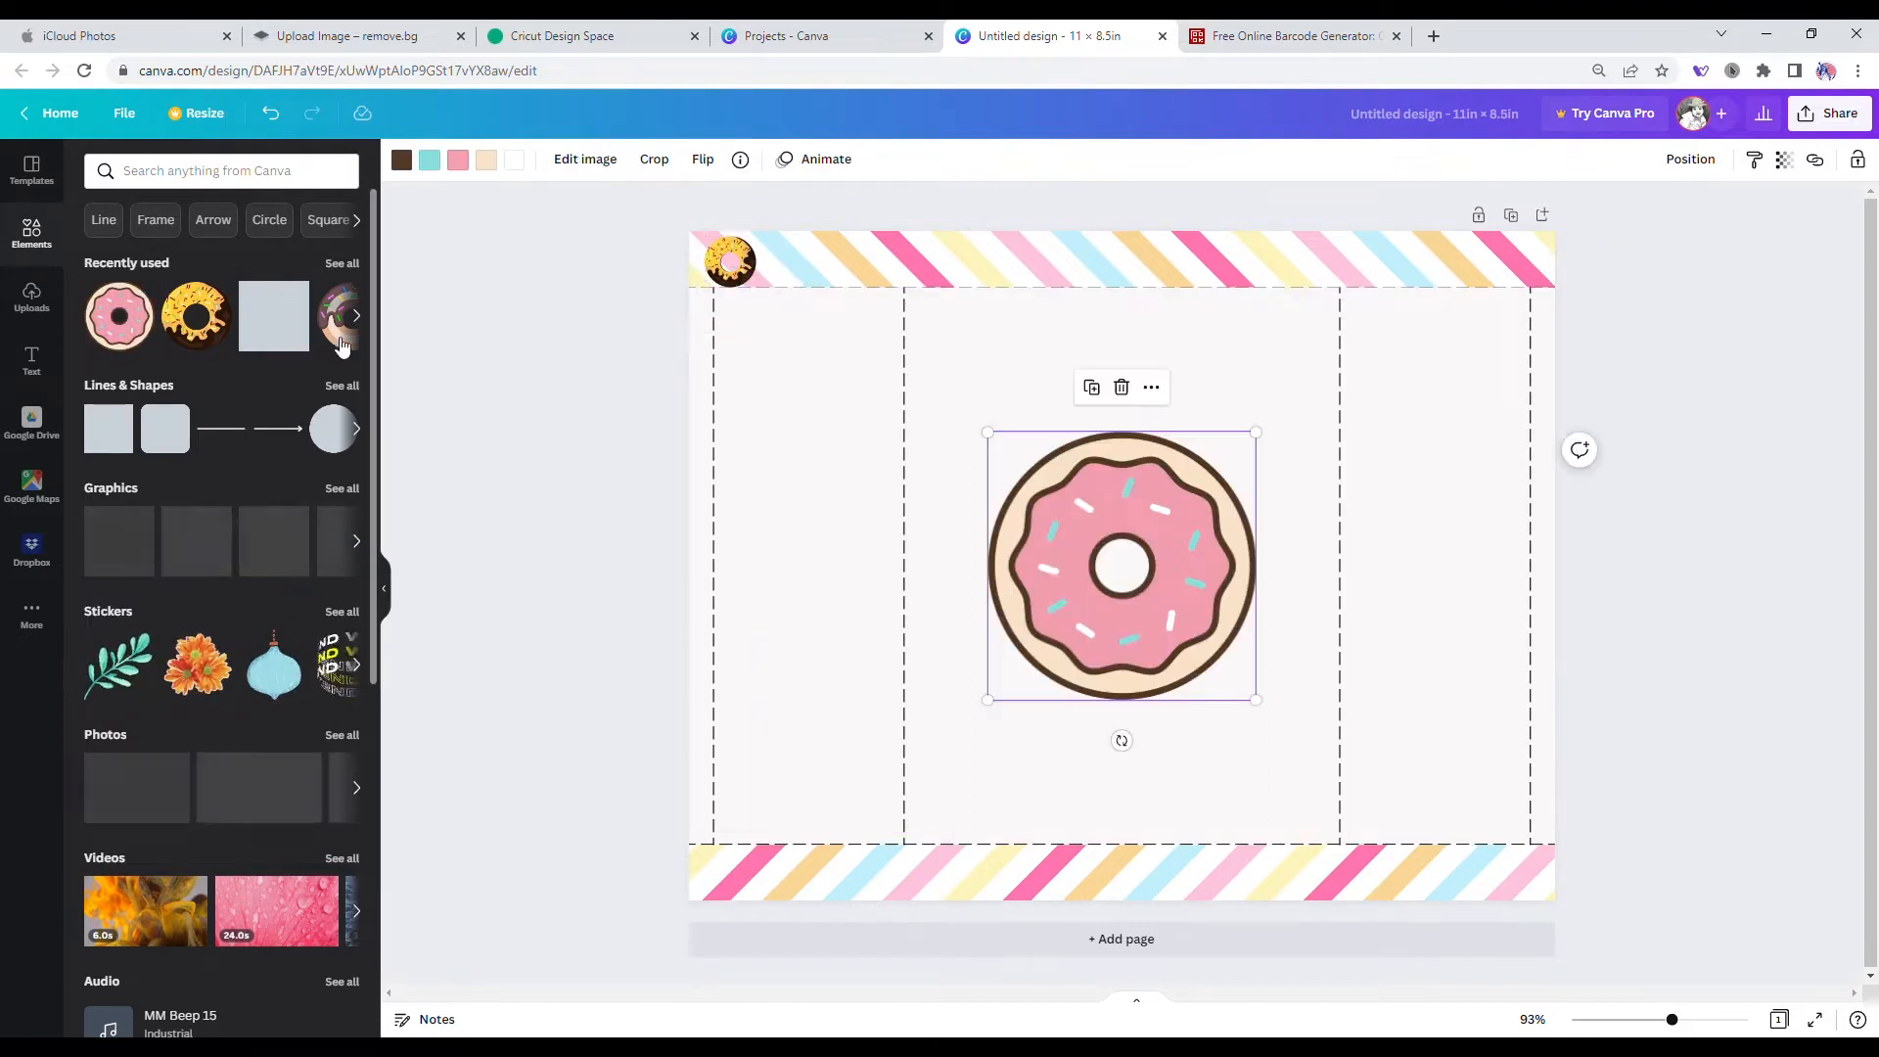
{"action": "left_click", "coordinate": [356, 315]}
{"action": "left_click", "coordinate": [284, 313]}
{"action": "mouse_move", "coordinate": [1136, 587]}
{"action": "left_mouse_down"}
{"action": "mouse_move", "coordinate": [902, 565]}
{"action": "mouse_move", "coordinate": [1143, 571]}
{"action": "left_mouse_up"}
{"action": "left_click", "coordinate": [200, 317]}
{"action": "left_click_drag", "start_coordinate": [1028, 623], "coordinate": [946, 631]}
{"action": "left_click_drag", "start_coordinate": [1319, 843], "coordinate": [1052, 587]}
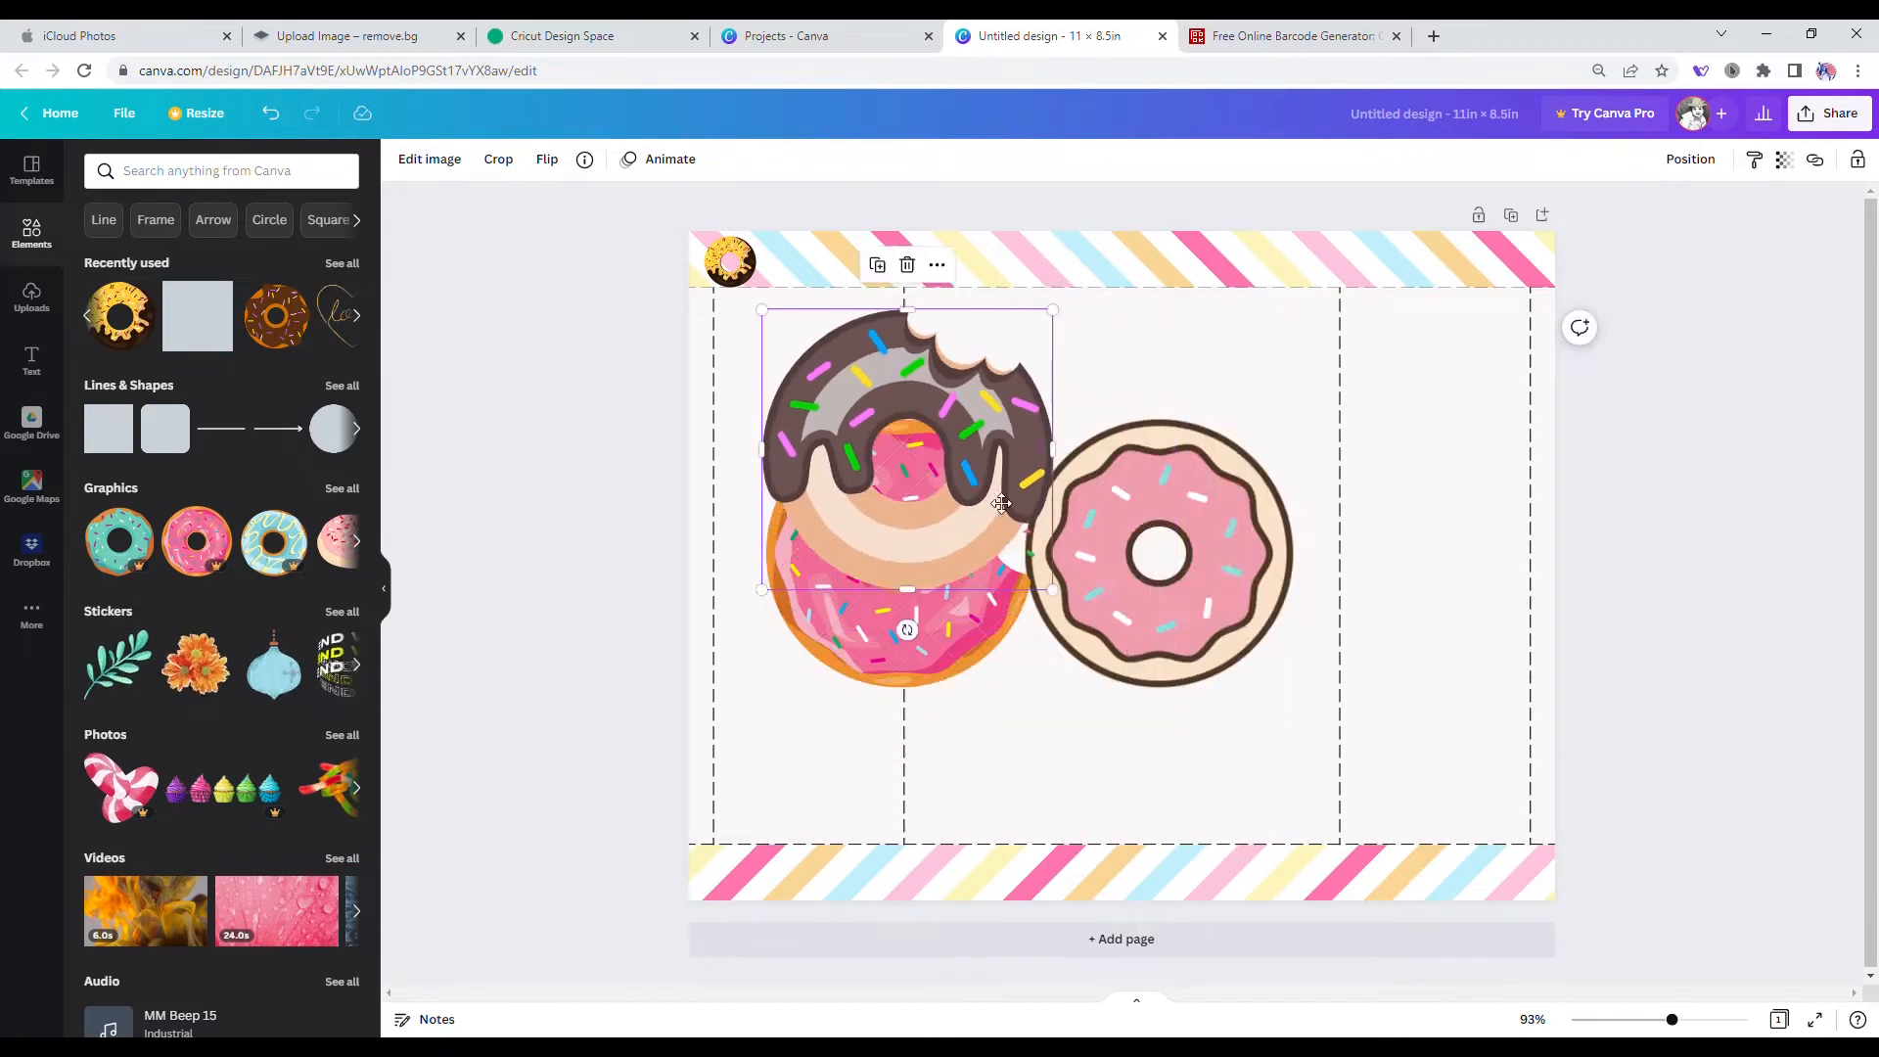
{"action": "left_click_drag", "start_coordinate": [912, 464], "coordinate": [1415, 589]}
Step: Add the brown chocolate donut, shrink it to match the first one, and place it second on the upper strip
{"action": "left_click", "coordinate": [291, 334]}
{"action": "left_click_drag", "start_coordinate": [1412, 834], "coordinate": [834, 293]}
{"action": "left_click_drag", "start_coordinate": [869, 325], "coordinate": [786, 263]}
Step: Shrink the three remaining donuts together and place the bright pink bitten donut third on the upper strip
{"action": "left_click", "coordinate": [950, 567]}
{"action": "left_click", "coordinate": [1116, 617], "text": "shift"}
{"action": "left_click", "coordinate": [1389, 646], "text": "shift"}
{"action": "left_click_drag", "start_coordinate": [1554, 713], "coordinate": [920, 478]}
{"action": "left_click_drag", "start_coordinate": [895, 451], "coordinate": [804, 270]}
{"action": "left_click_drag", "start_coordinate": [867, 278], "coordinate": [862, 278]}
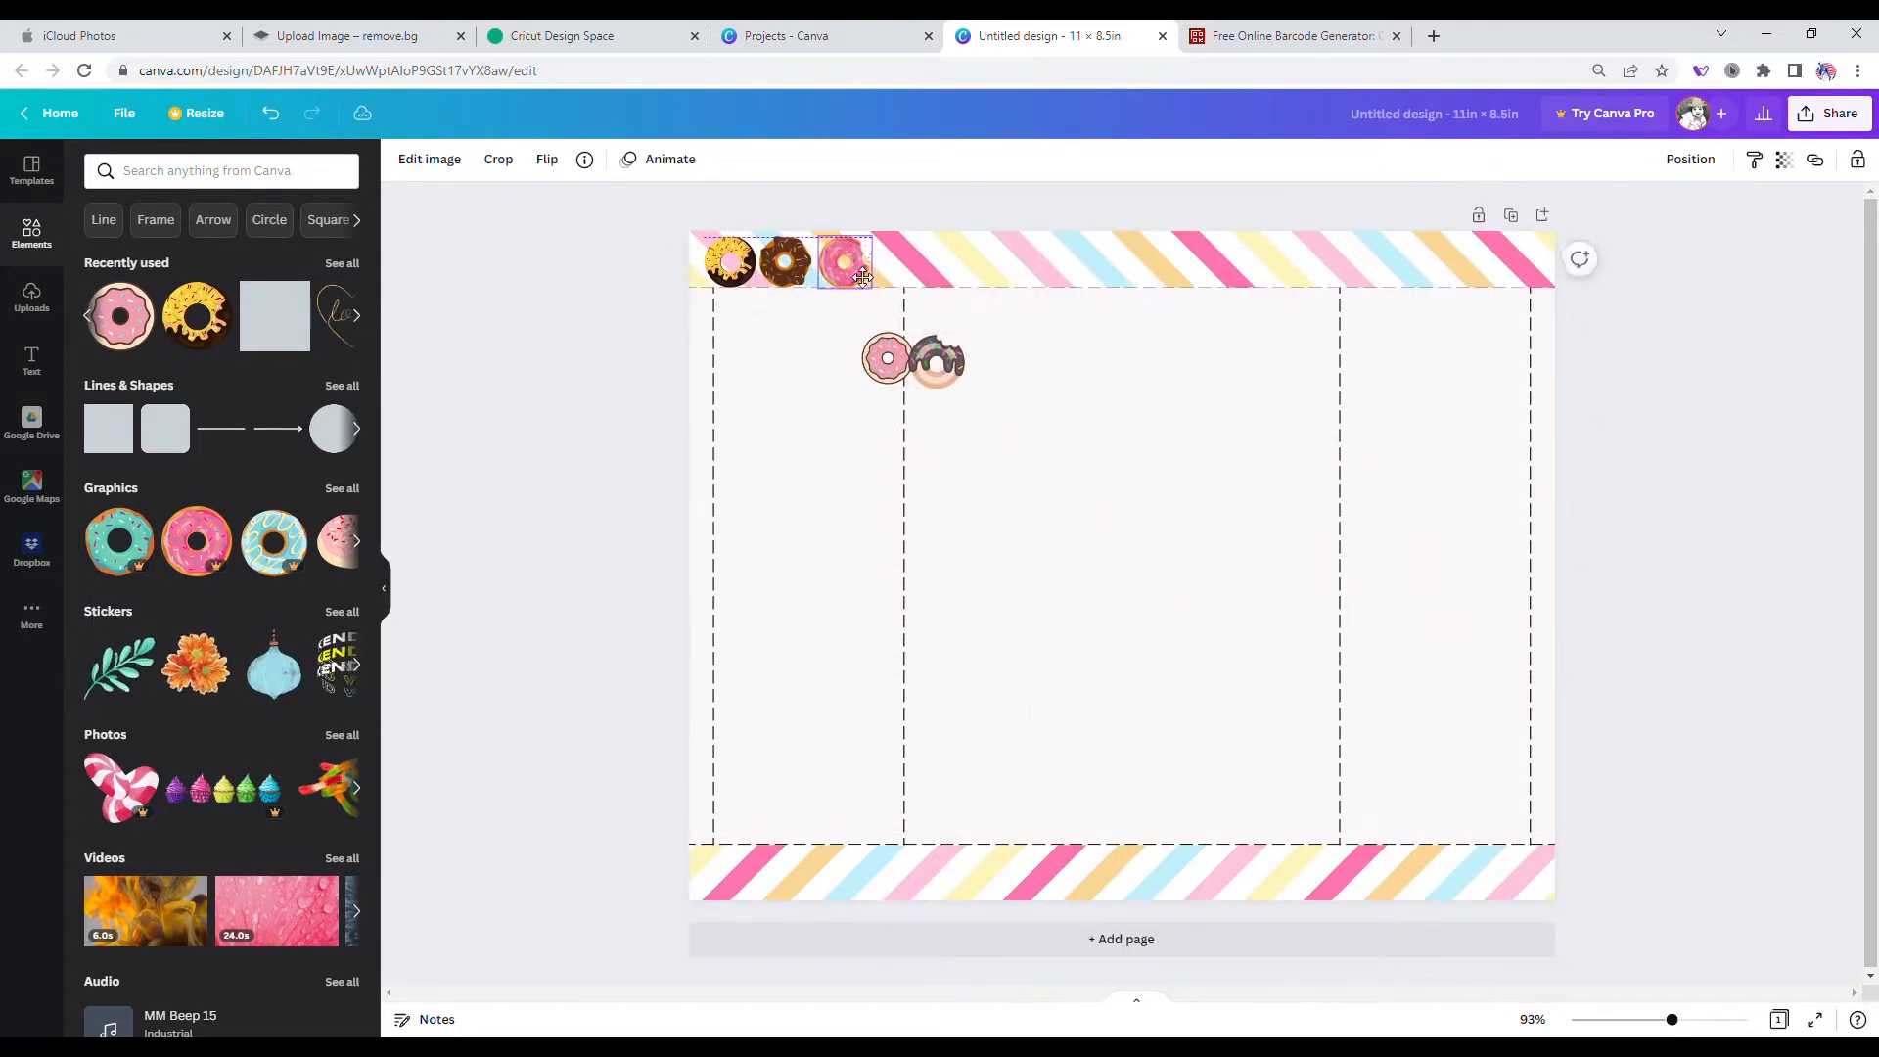
Step: Place the round pink-iced donut fourth and the bitten chocolate-glazed donut fifth on the upper strip
{"action": "left_click_drag", "start_coordinate": [887, 360], "coordinate": [899, 262]}
{"action": "left_click", "coordinate": [937, 362]}
{"action": "left_click_drag", "start_coordinate": [936, 362], "coordinate": [959, 260]}
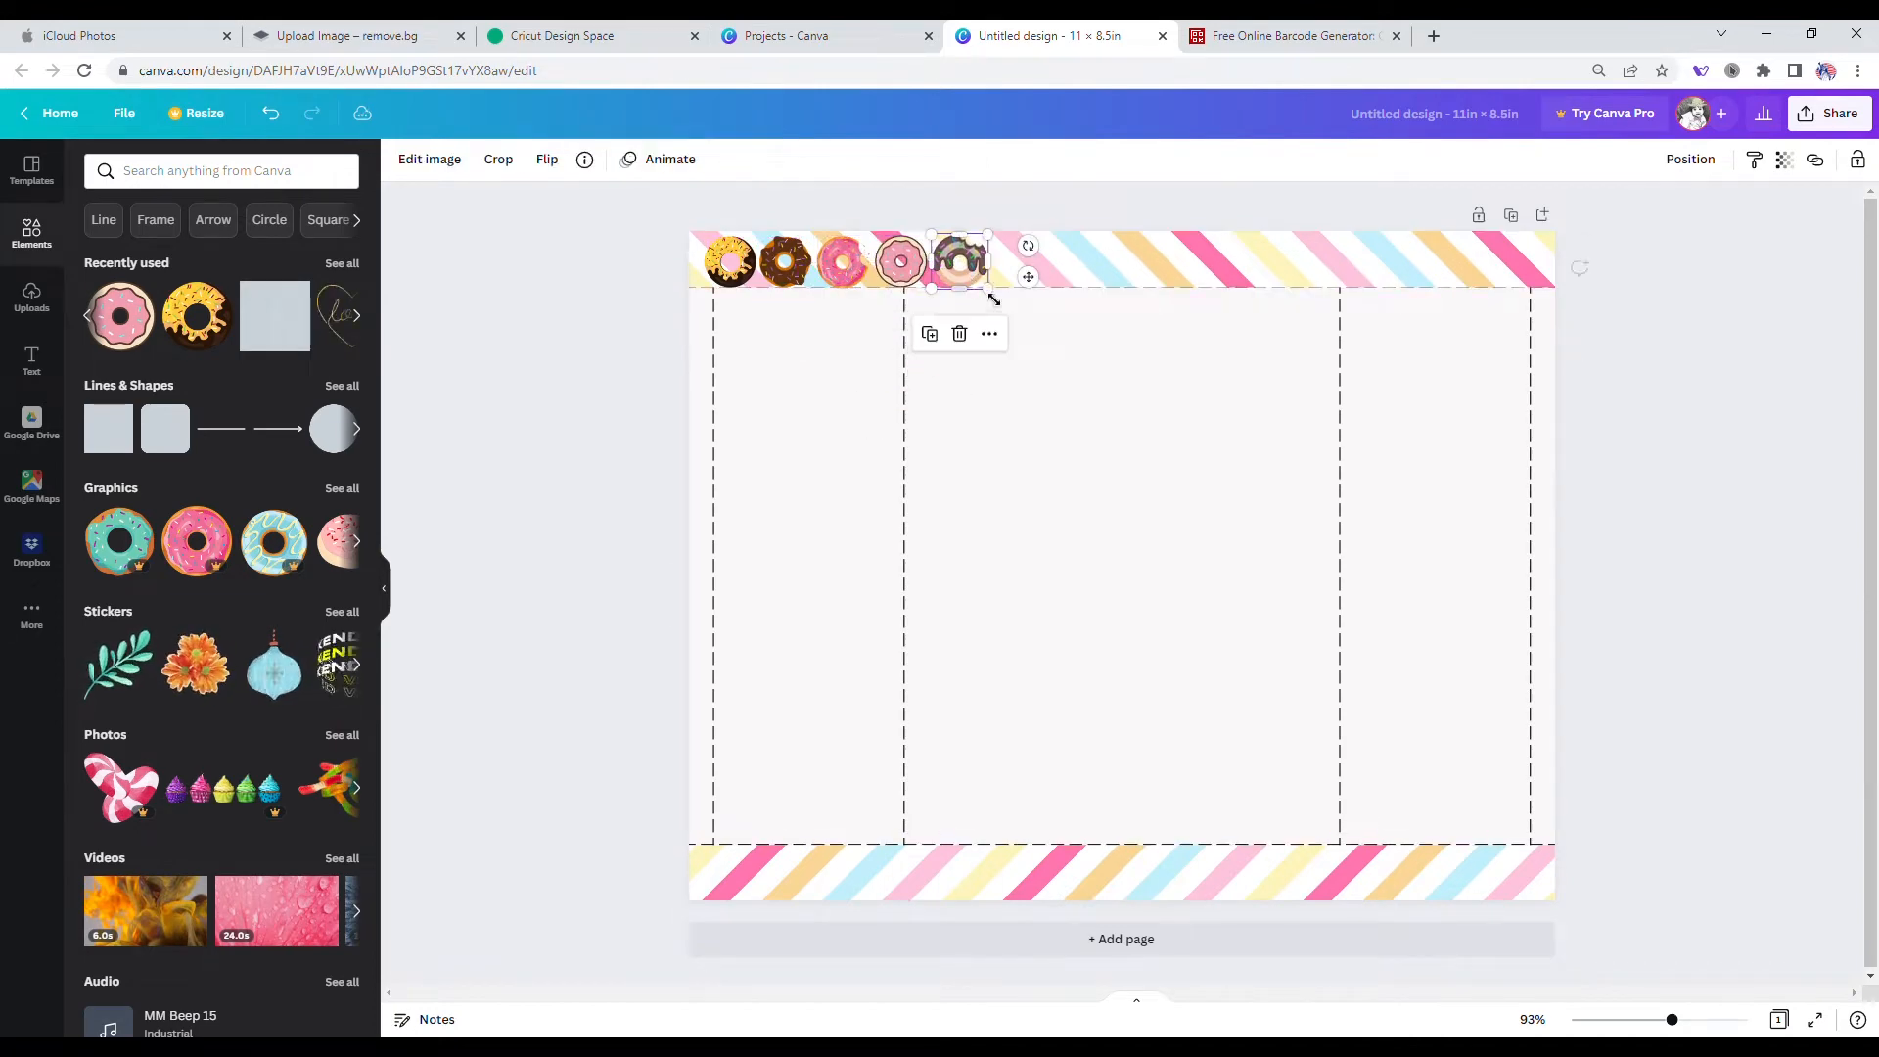
{"action": "left_click", "coordinate": [940, 338]}
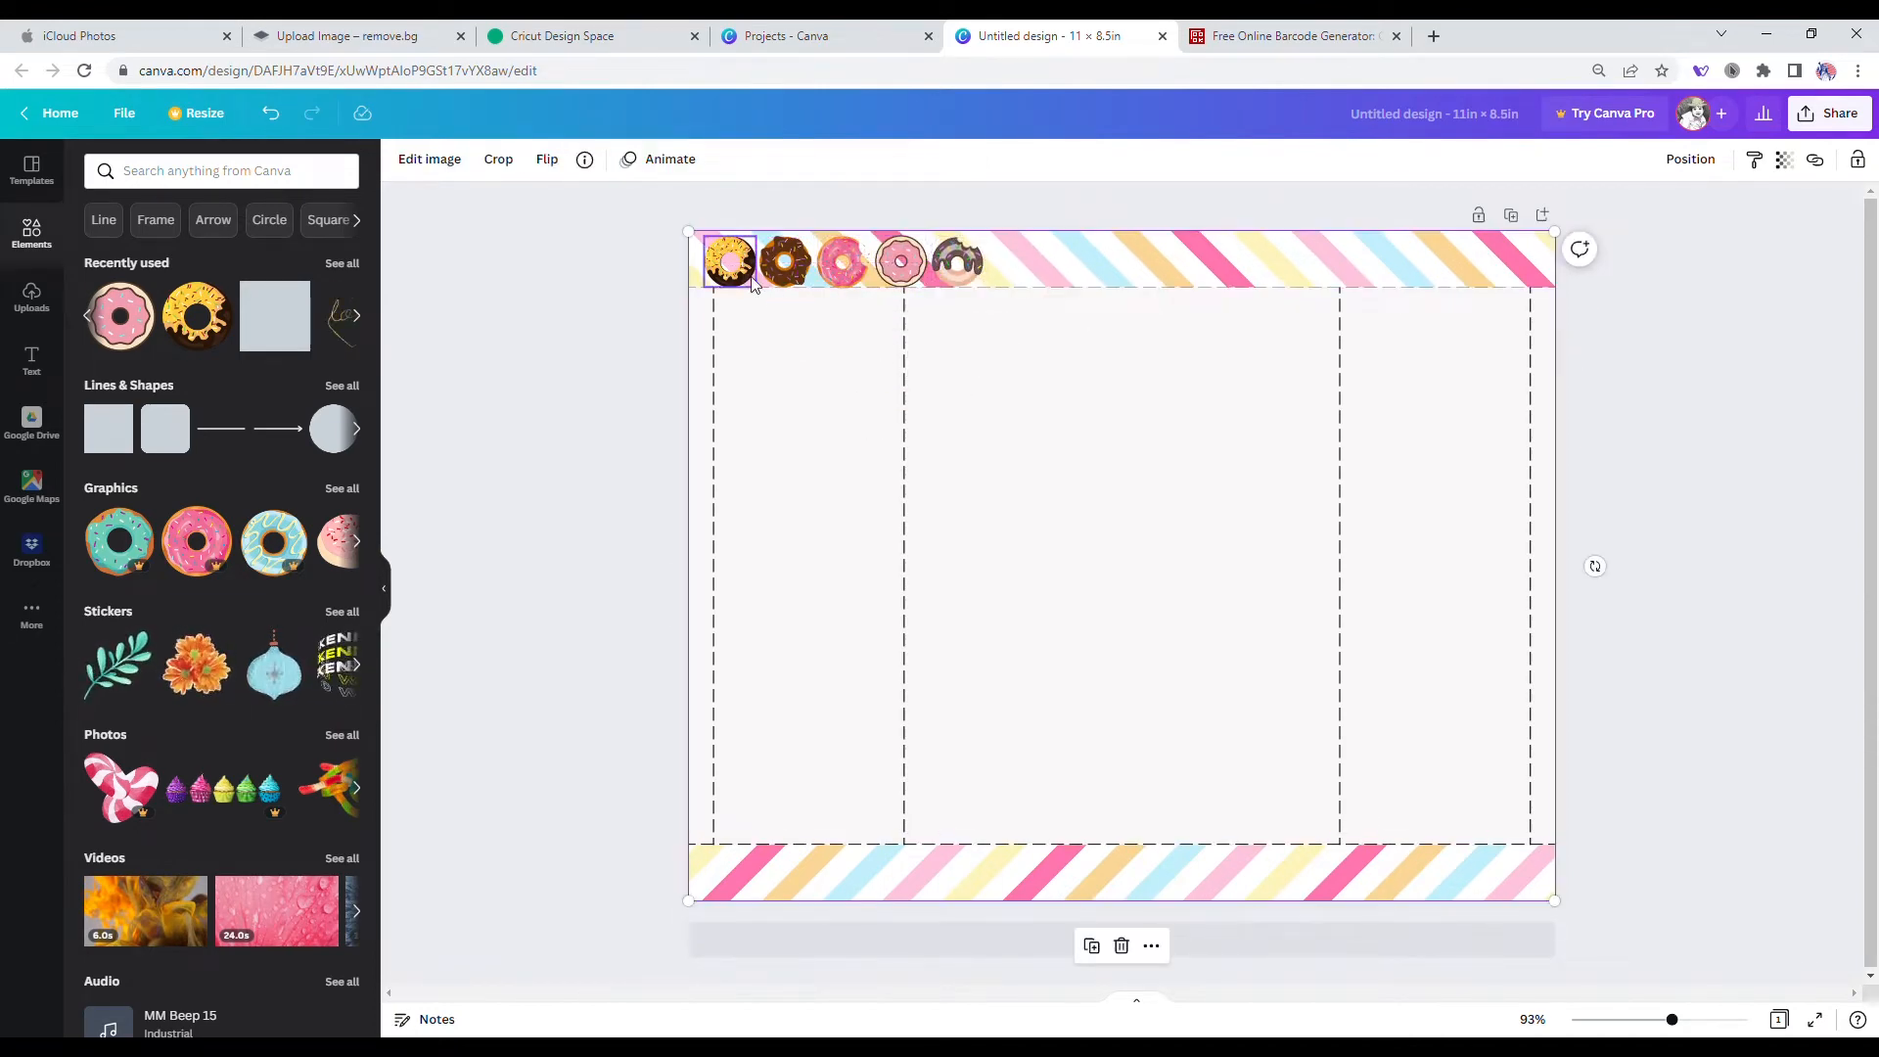
Step: Copy the five-donut row twice, placing one copy at the upper strip's right end and the other just below the strip
{"action": "left_click", "coordinate": [731, 263]}
{"action": "left_click", "coordinate": [786, 262], "text": "shift"}
{"action": "left_click", "coordinate": [842, 262], "text": "shift"}
{"action": "left_click", "coordinate": [900, 262], "text": "shift"}
{"action": "left_click", "coordinate": [958, 262], "text": "shift"}
{"action": "key", "text": "ctrl+d"}
{"action": "left_click_drag", "start_coordinate": [910, 294], "coordinate": [1452, 294]}
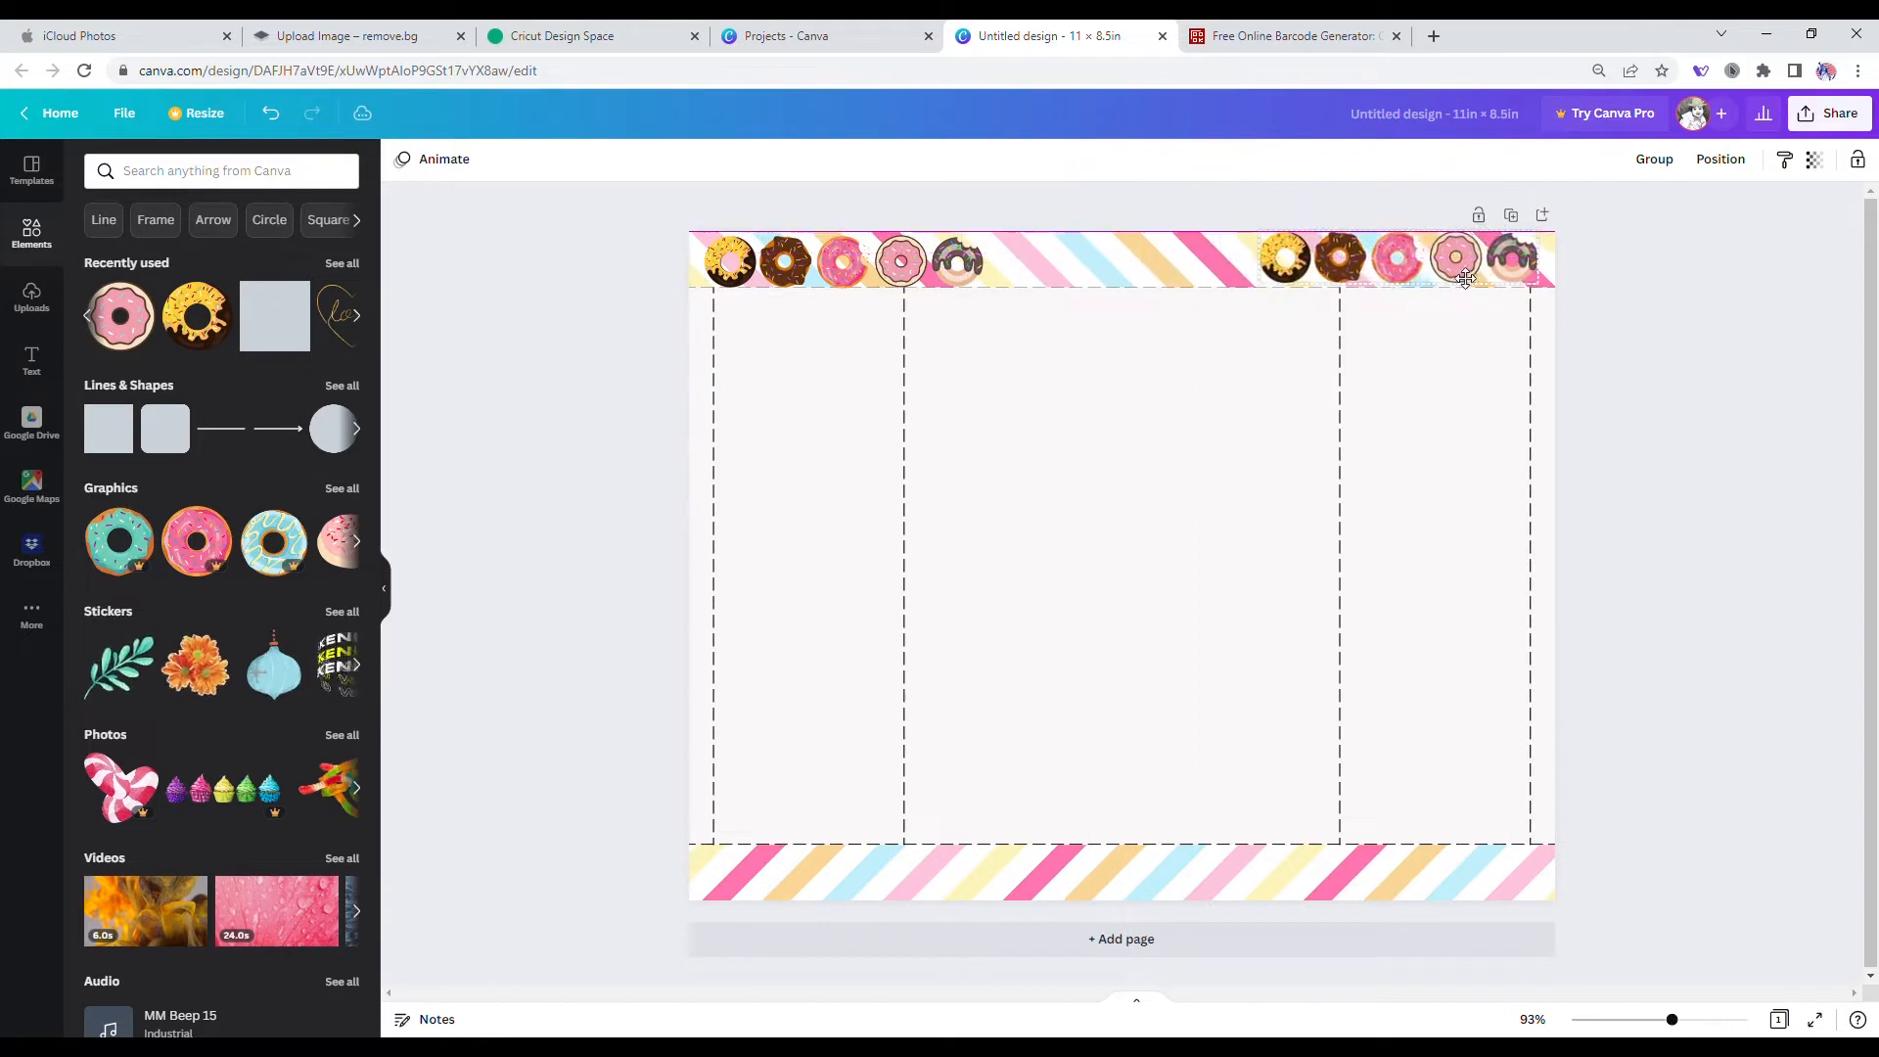
{"action": "left_click_drag", "start_coordinate": [917, 281], "coordinate": [1199, 357]}
Step: Group the five donuts at the upper strip's right end and nudge the group slightly toward the right edge
{"action": "left_click", "coordinate": [1390, 262]}
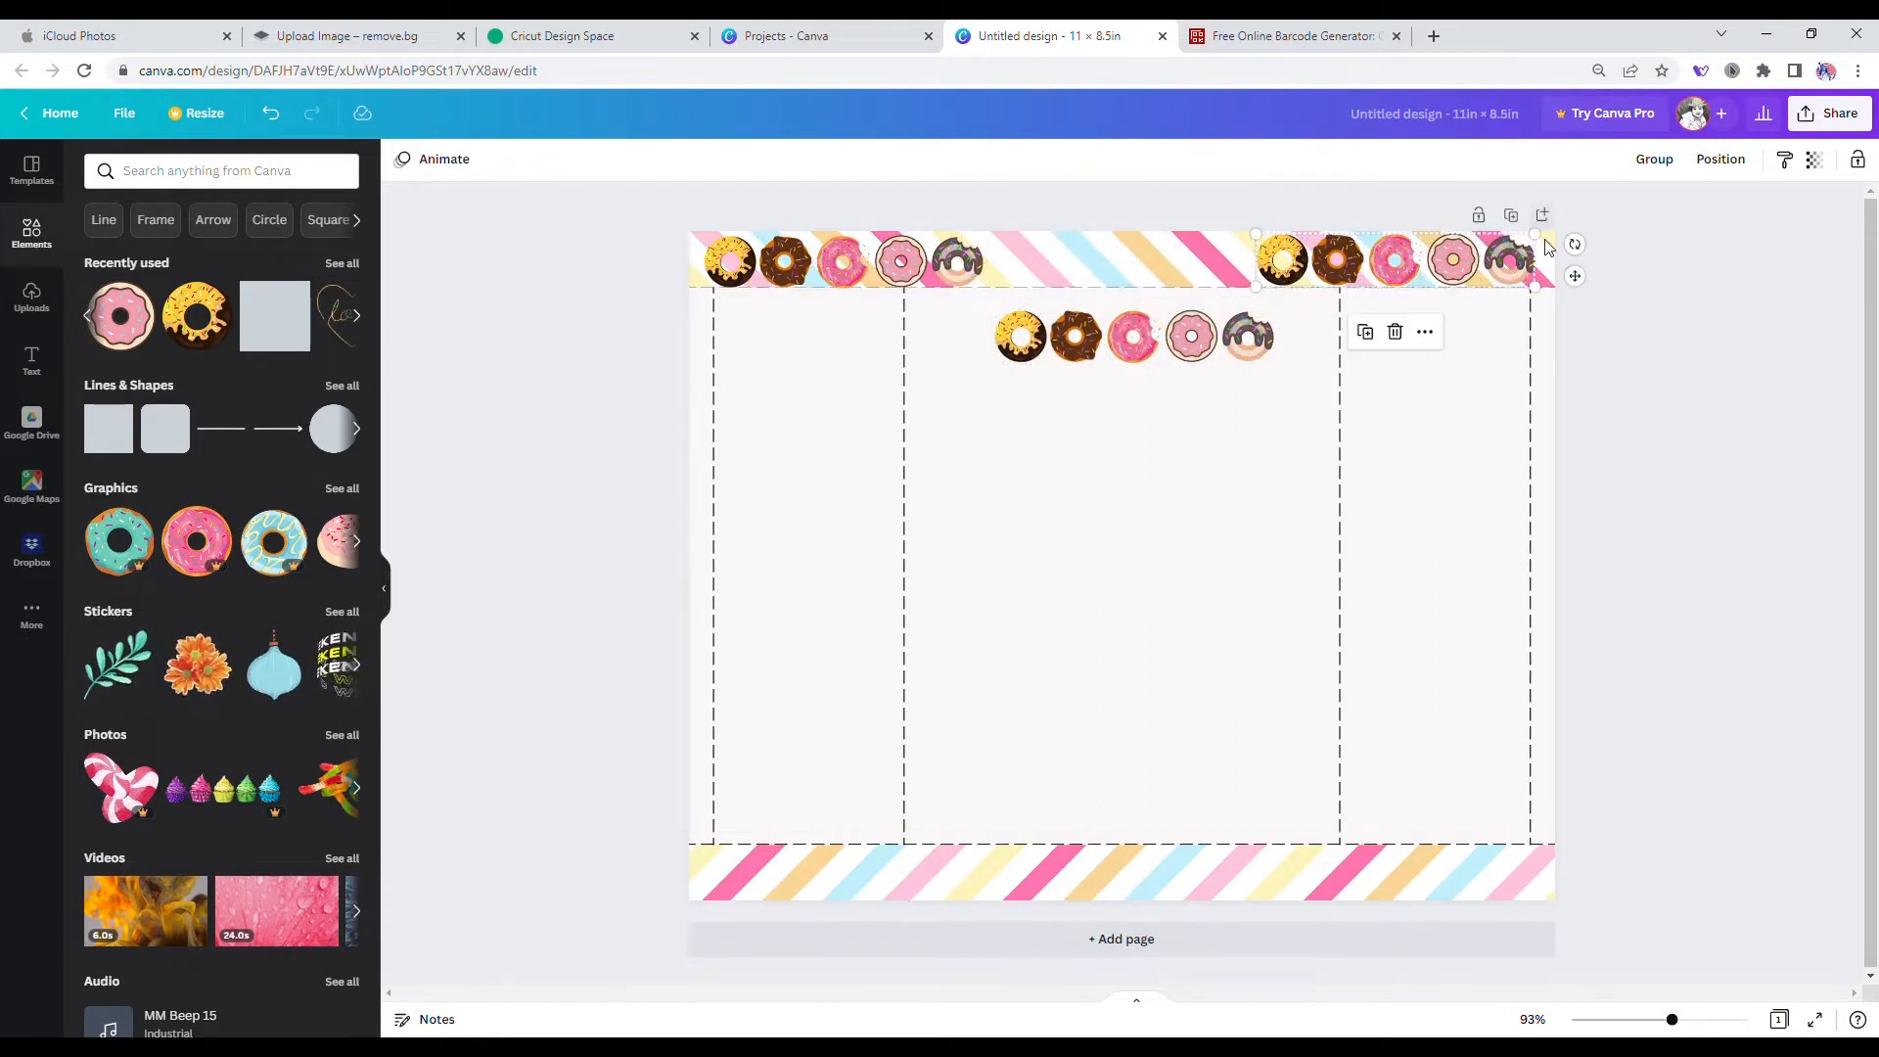
{"action": "right_click", "coordinate": [1510, 261]}
{"action": "left_click", "coordinate": [1566, 562]}
{"action": "left_click", "coordinate": [1421, 264]}
Step: Select the donuts at the left end of the upper strip and group them
{"action": "left_click", "coordinate": [729, 274]}
{"action": "right_click", "coordinate": [985, 261]}
{"action": "left_click", "coordinate": [739, 293]}
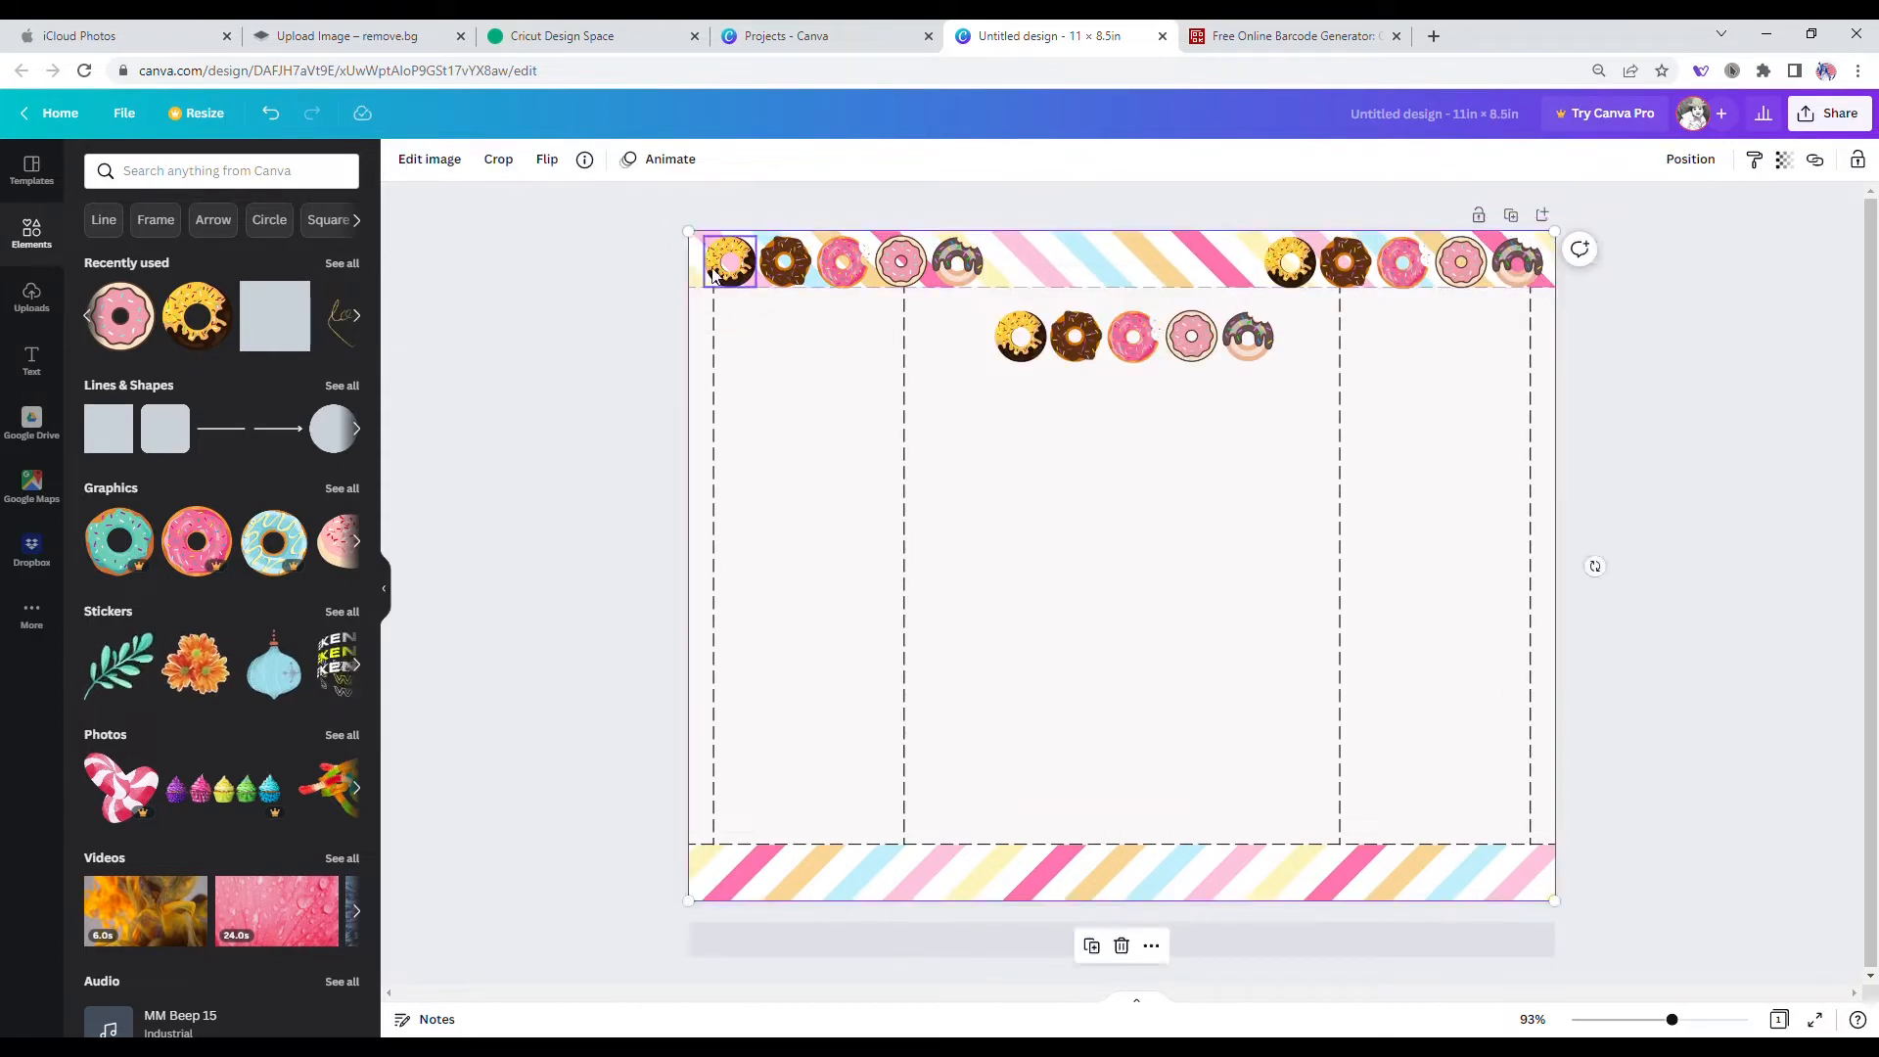
{"action": "left_click", "coordinate": [734, 278]}
{"action": "left_click", "coordinate": [786, 269], "text": "shift"}
{"action": "left_click", "coordinate": [843, 267], "text": "shift"}
{"action": "left_click", "coordinate": [901, 266], "text": "shift"}
{"action": "left_click", "coordinate": [955, 264], "text": "shift"}
{"action": "right_click", "coordinate": [949, 257]}
{"action": "left_click", "coordinate": [1004, 561]}
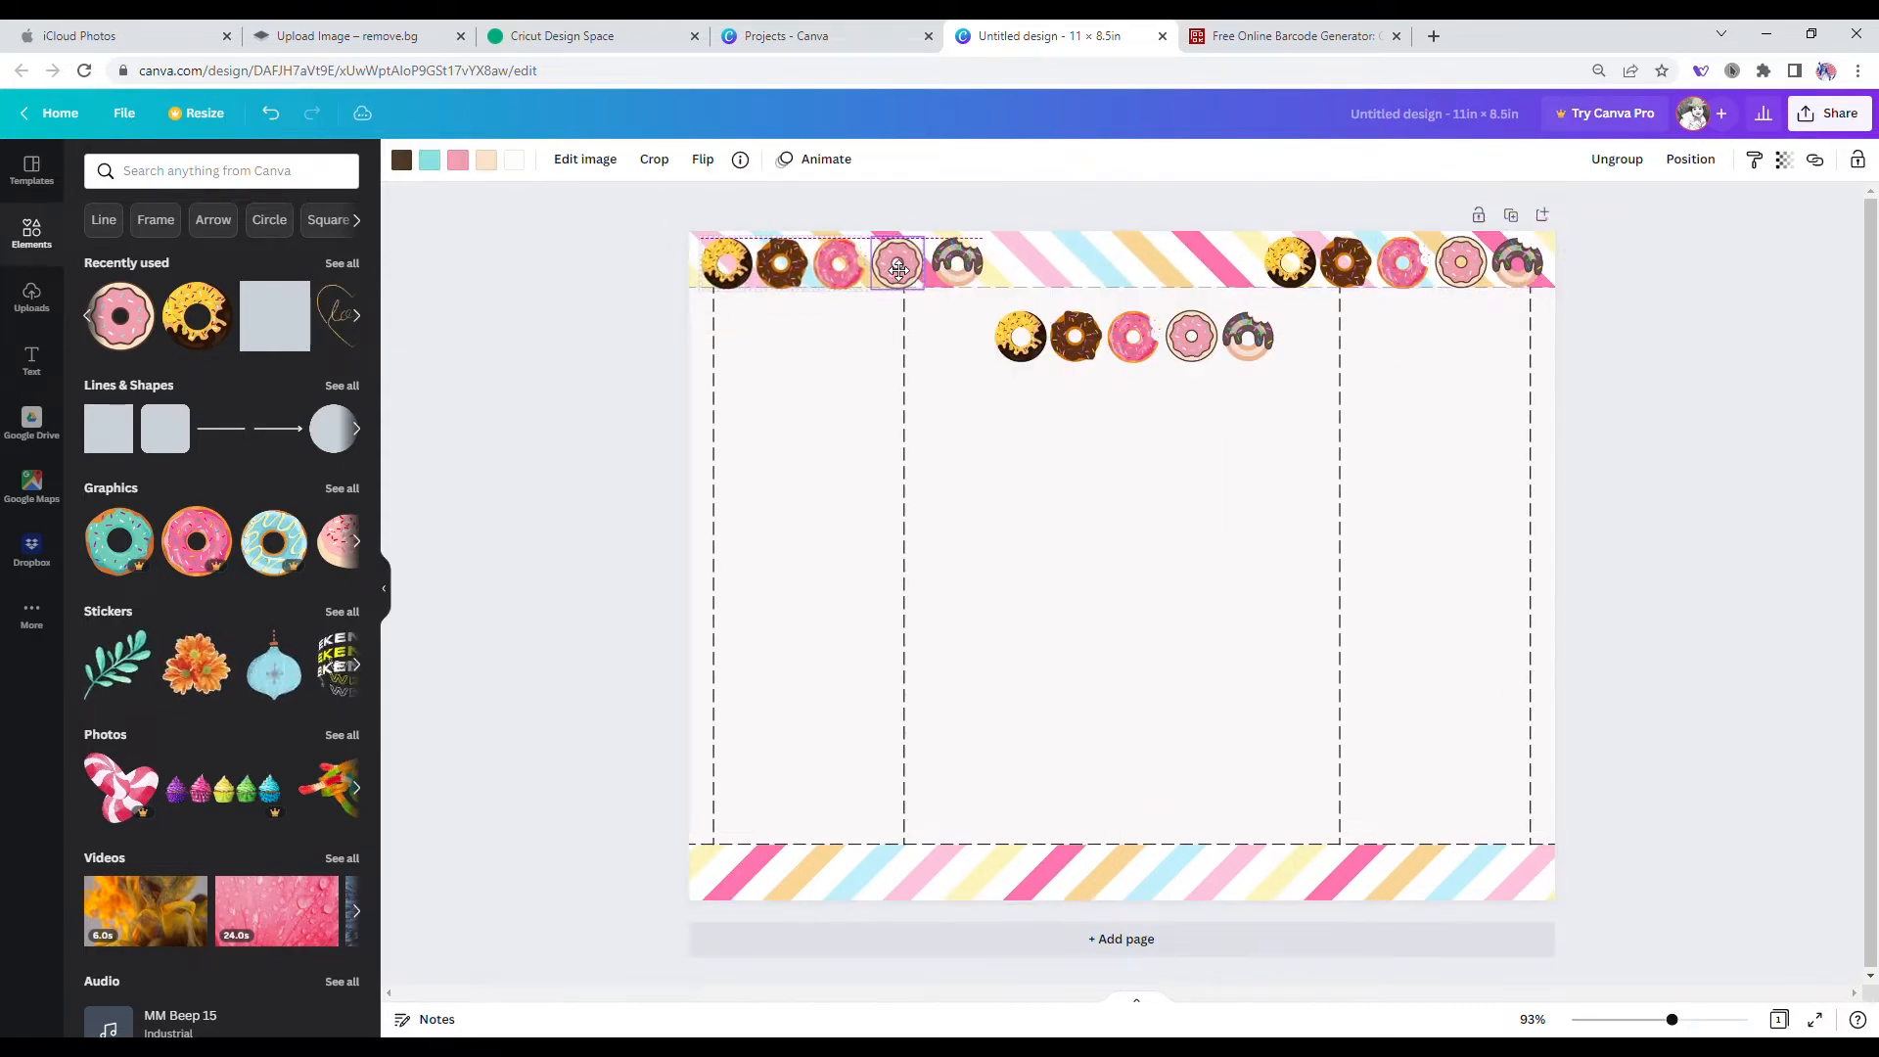
Step: Nudge the bitten chocolate-glazed donut closer to the left donut group on the upper strip
{"action": "left_click", "coordinate": [946, 261]}
{"action": "left_click_drag", "start_coordinate": [901, 268], "coordinate": [951, 307]}
{"action": "left_click", "coordinate": [963, 292]}
{"action": "left_click", "coordinate": [958, 277]}
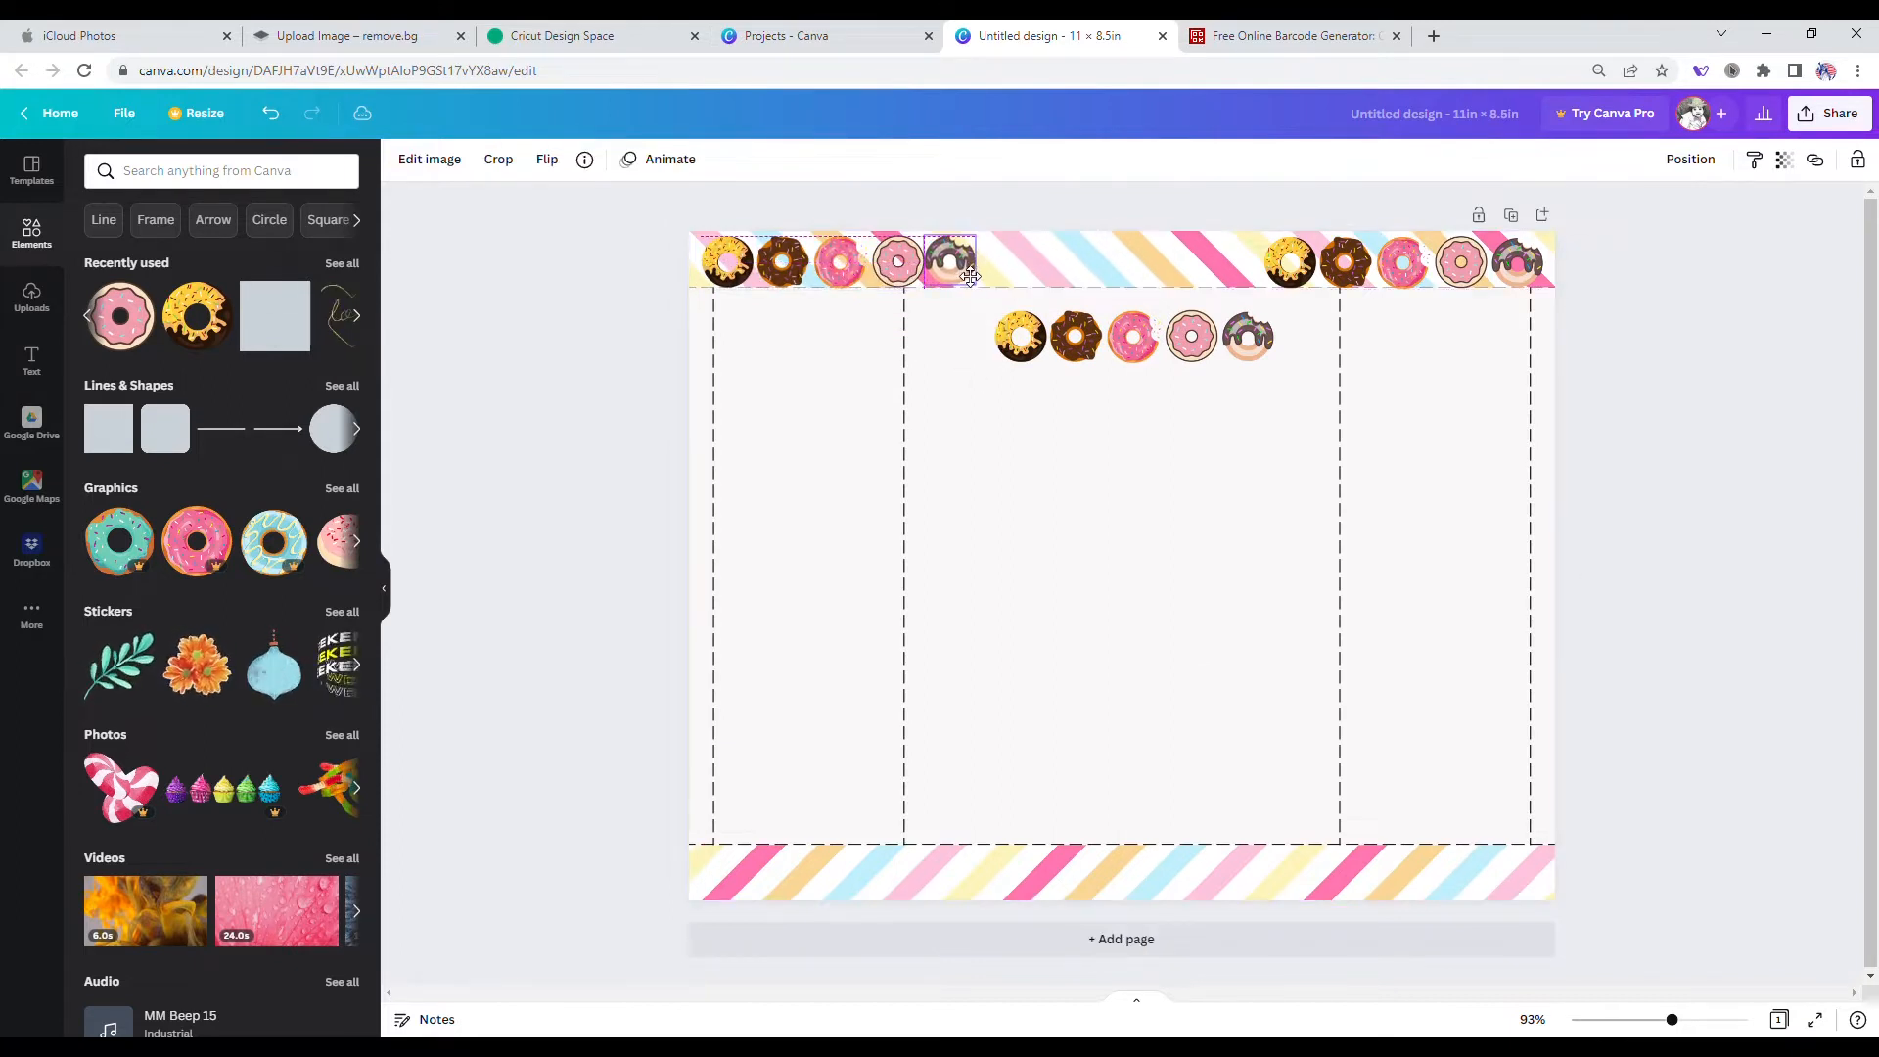
Step: Group the five donuts below the strip and move the group into the gap between the left and right donut rows
{"action": "left_click", "coordinate": [1026, 337]}
{"action": "left_click", "coordinate": [1076, 342], "text": "shift"}
{"action": "left_click", "coordinate": [1135, 348], "text": "shift"}
{"action": "left_click", "coordinate": [1194, 348], "text": "shift"}
{"action": "left_click", "coordinate": [1245, 344], "text": "shift"}
{"action": "right_click", "coordinate": [1245, 344]}
{"action": "left_click", "coordinate": [1304, 642]}
{"action": "left_click", "coordinate": [1169, 377]}
{"action": "left_click_drag", "start_coordinate": [1169, 343], "coordinate": [1158, 269]}
Step: Duplicate the donut groups on the upper strip and place the copies along the lower strip
{"action": "left_click", "coordinate": [1369, 492]}
{"action": "left_click", "coordinate": [874, 251]}
{"action": "left_click", "coordinate": [874, 250]}
{"action": "left_click", "coordinate": [1047, 255]}
{"action": "double_click", "coordinate": [807, 251]}
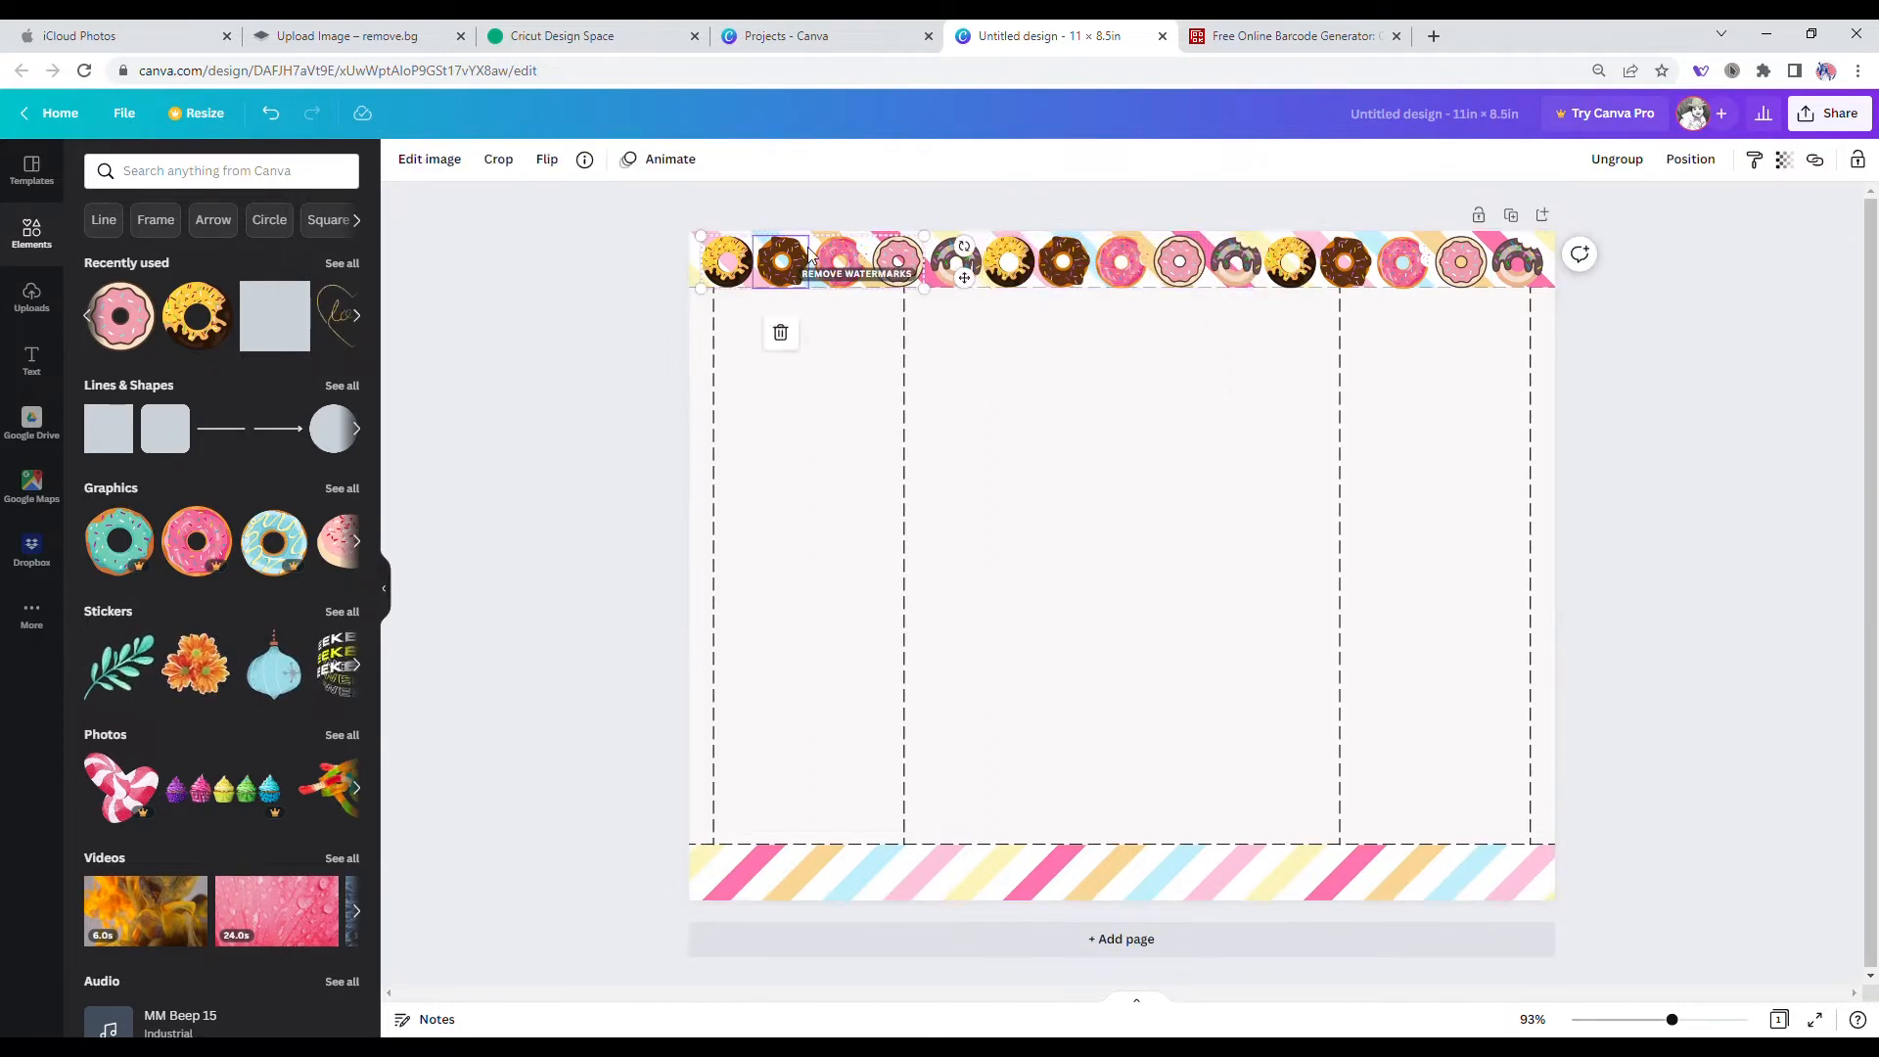
{"action": "left_click", "coordinate": [979, 275], "text": "shift"}
{"action": "left_click", "coordinate": [1067, 274], "text": "shift"}
{"action": "left_click", "coordinate": [1304, 275], "text": "shift"}
{"action": "key", "text": "ctrl+d"}
{"action": "left_click_drag", "start_coordinate": [1218, 282], "coordinate": [1205, 879]}
Step: Duplicate the upper strip's separate bitten chocolate-glazed donut and fit the copy into the matching gap on the lower strip
{"action": "left_click", "coordinate": [957, 264]}
{"action": "left_click", "coordinate": [925, 331]}
{"action": "left_click_drag", "start_coordinate": [969, 276], "coordinate": [964, 885]}
{"action": "left_click", "coordinate": [953, 897]}
{"action": "left_click", "coordinate": [956, 881]}
{"action": "left_click_drag", "start_coordinate": [958, 878], "coordinate": [959, 878]}
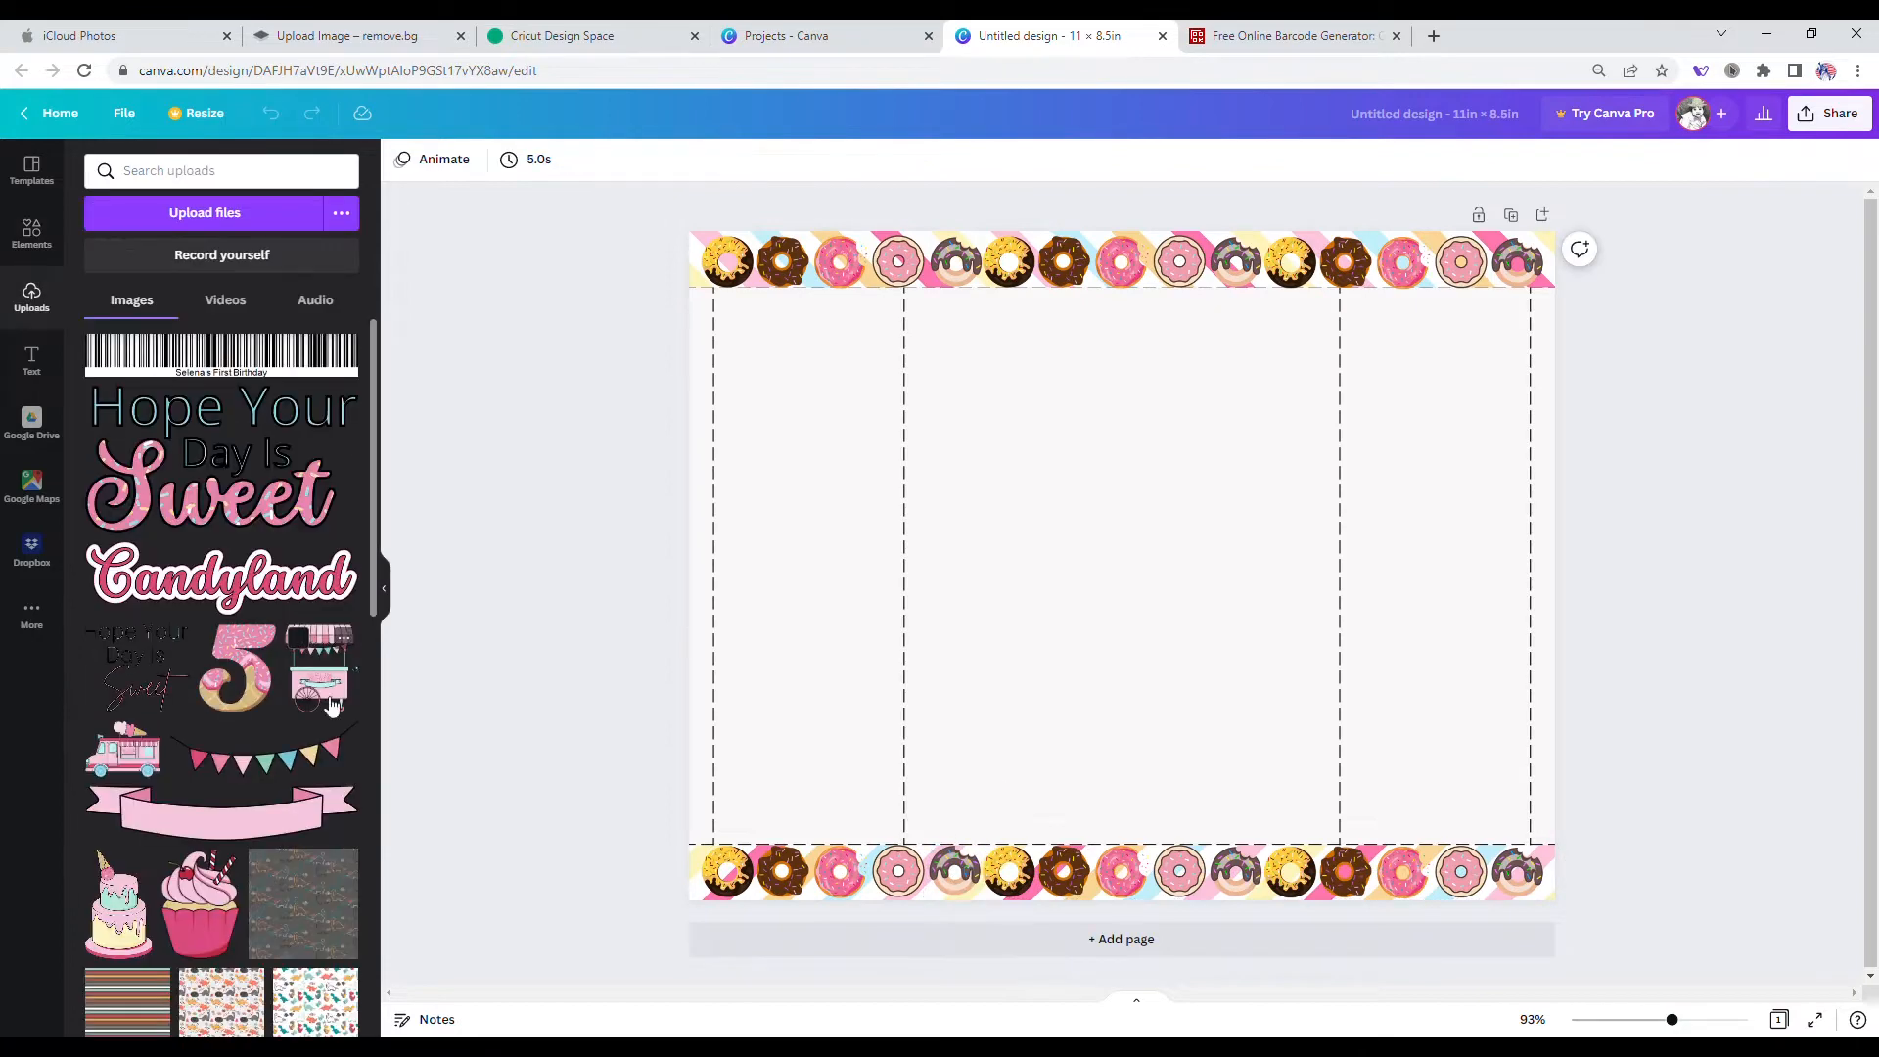
Step: Insert the uploaded Nutrition Facts label, shrink it, and move it into the wrapper's right panel
{"action": "scroll", "coordinate": [332, 704], "scroll_direction": "down", "scroll_amount": 10}
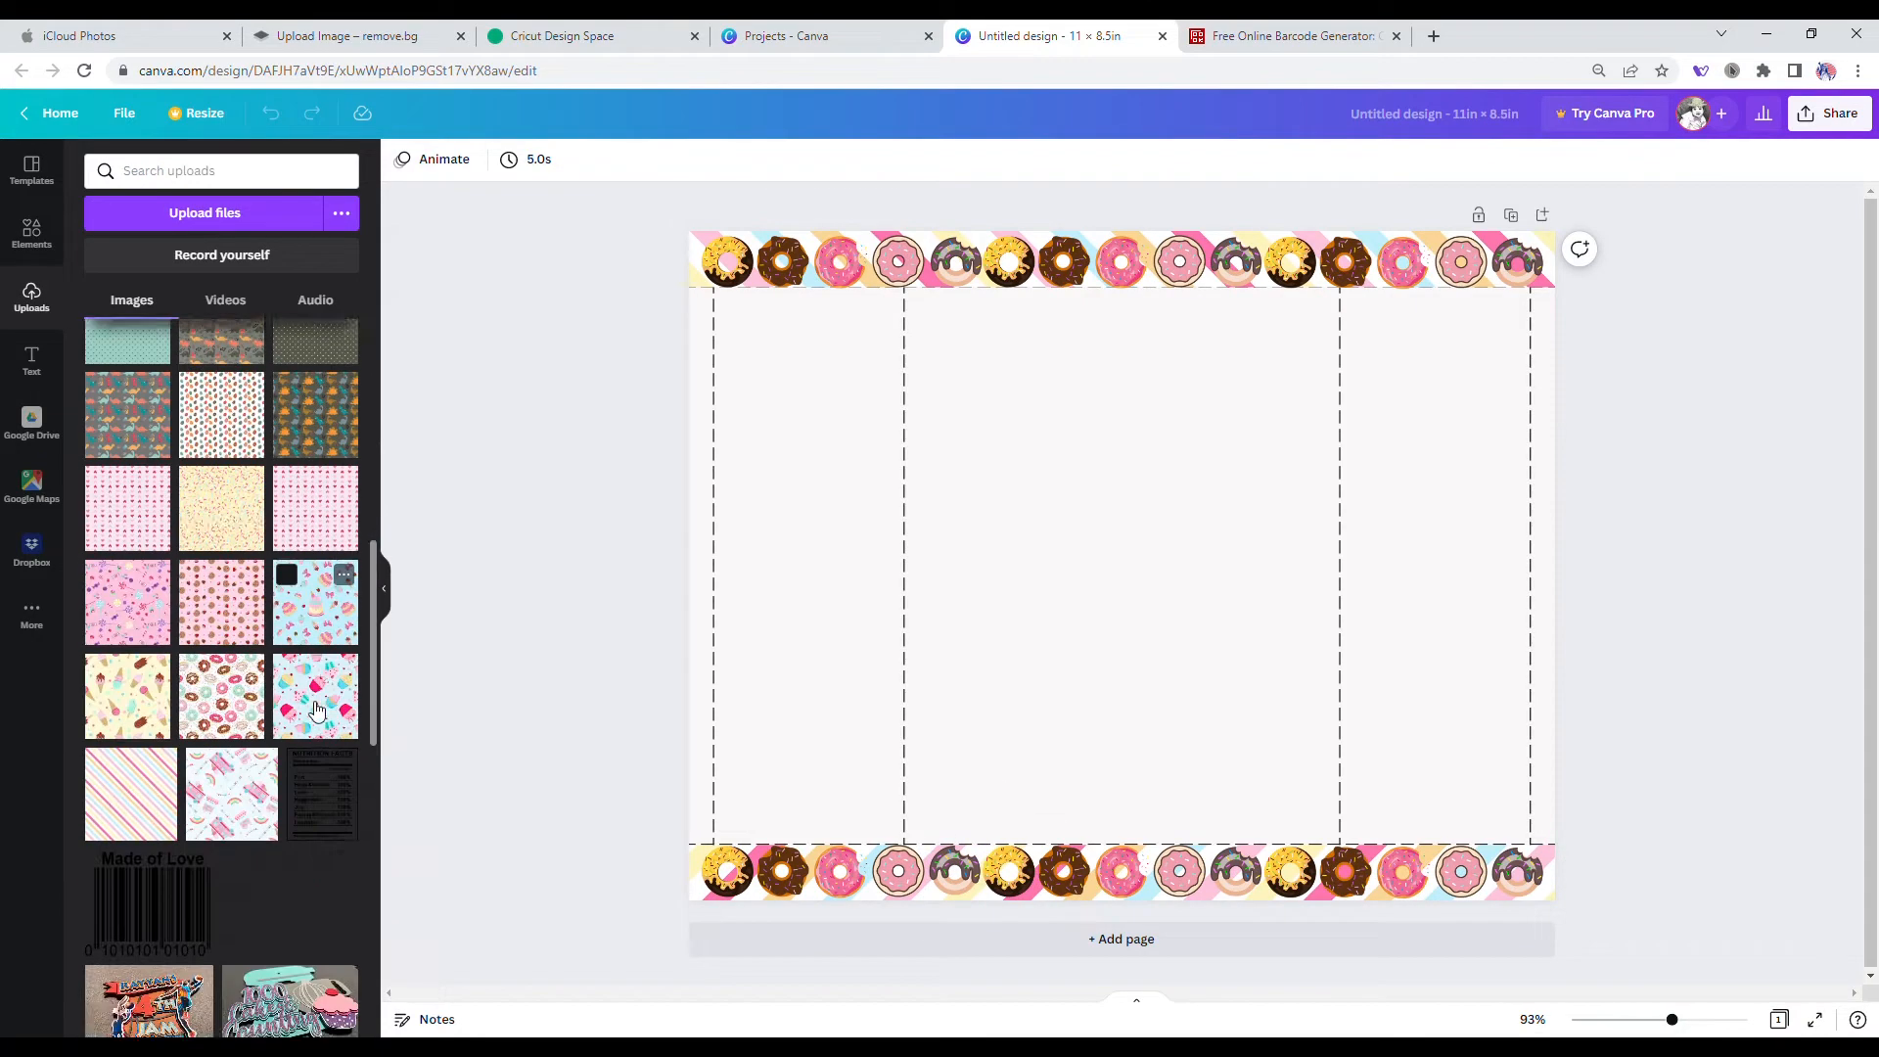
{"action": "left_click", "coordinate": [324, 593]}
{"action": "left_click_drag", "start_coordinate": [1106, 525], "coordinate": [1339, 506]}
{"action": "left_click_drag", "start_coordinate": [1508, 747], "coordinate": [1366, 566]}
{"action": "left_click_drag", "start_coordinate": [1264, 490], "coordinate": [1413, 556]}
Step: Insert the uploaded "Made of Love" barcode, shrink it, and arrange it below the Nutrition Facts label in the right panel
{"action": "left_click", "coordinate": [152, 706]}
{"action": "left_click_drag", "start_coordinate": [1334, 747], "coordinate": [1145, 591]}
{"action": "left_click_drag", "start_coordinate": [1023, 489], "coordinate": [1469, 763]}
{"action": "left_click_drag", "start_coordinate": [1428, 574], "coordinate": [1480, 384]}
Step: Place the uploaded Candyland logo at the top of the right panel and adjust the spacing of the label and barcode beneath it
{"action": "scroll", "coordinate": [221, 588], "scroll_direction": "up", "scroll_amount": 5}
{"action": "left_click", "coordinate": [221, 575]}
{"action": "left_click_drag", "start_coordinate": [1553, 410], "coordinate": [1455, 363]}
{"action": "left_click_drag", "start_coordinate": [1459, 497], "coordinate": [1459, 461]}
{"action": "left_click_drag", "start_coordinate": [1444, 724], "coordinate": [1444, 710]}
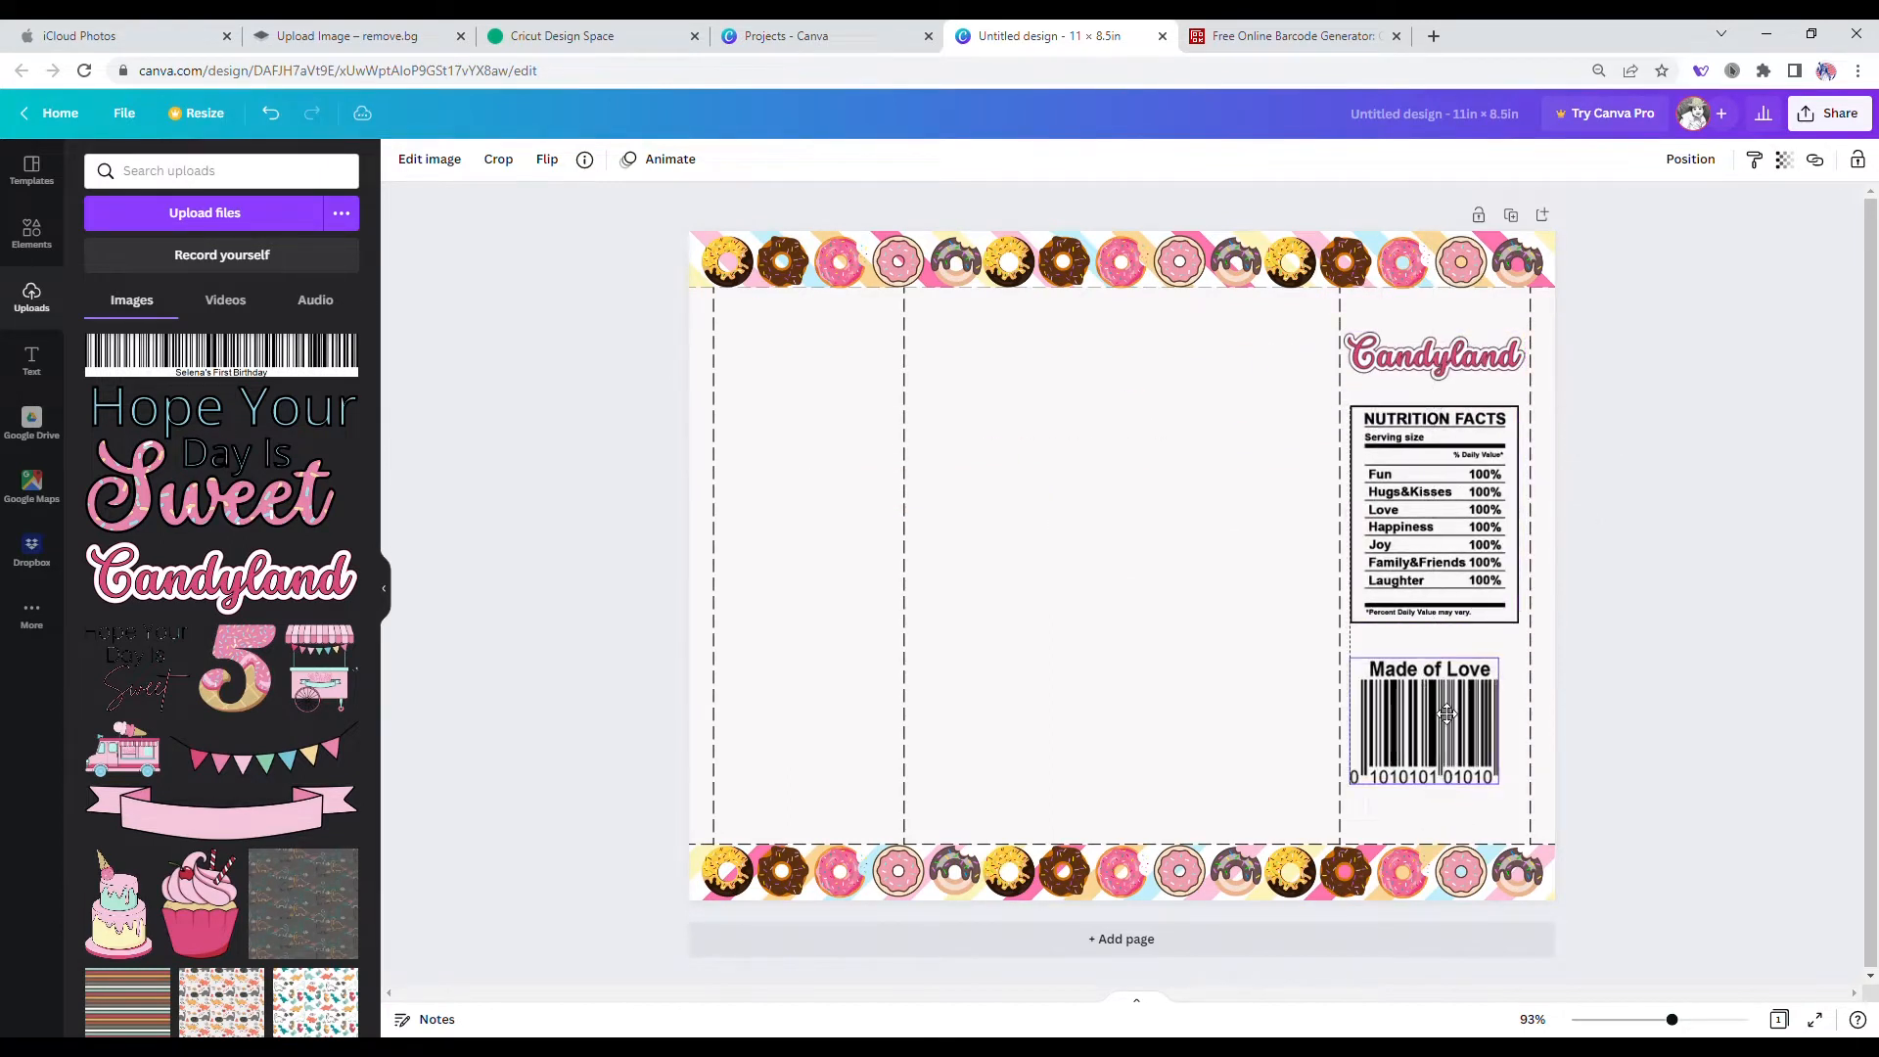
{"action": "left_click", "coordinate": [1668, 656]}
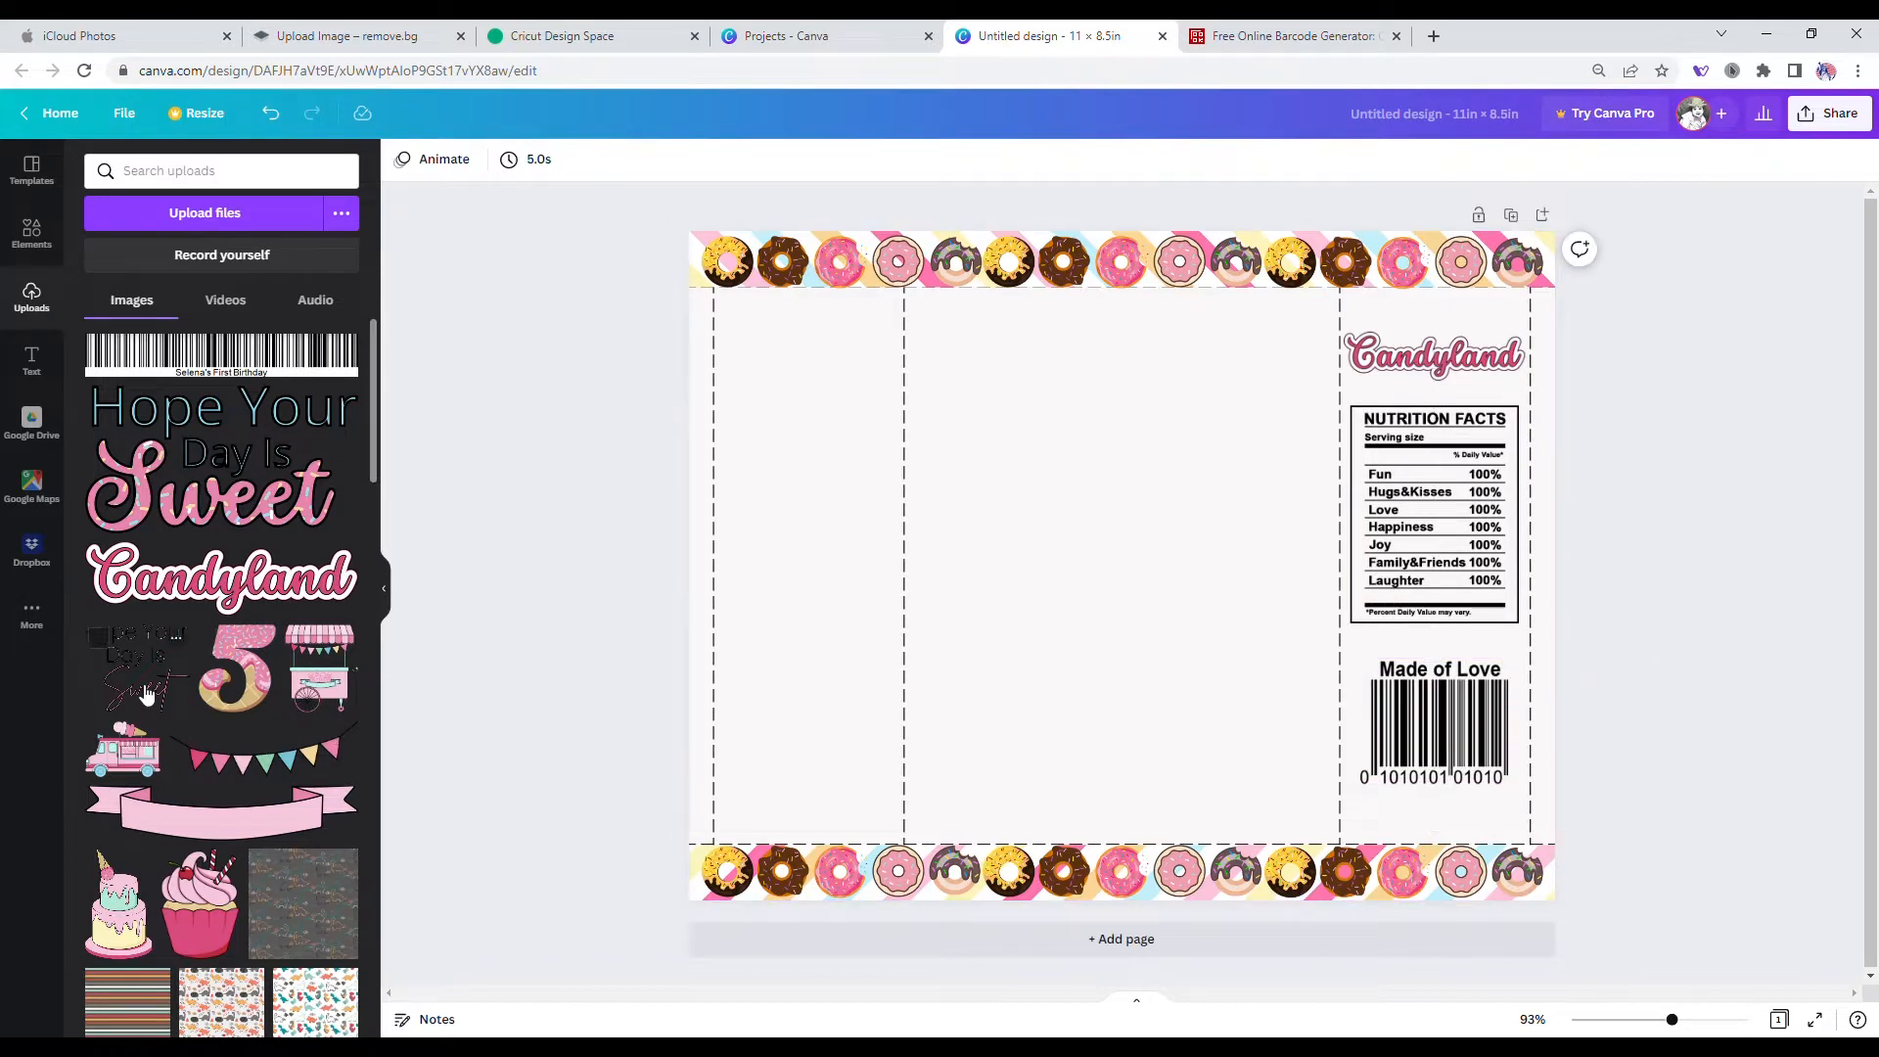
Step: Insert the uploaded ice-cream-cone cake, shrink it, and center it in the wrapper's middle panel
{"action": "scroll", "coordinate": [223, 754], "scroll_direction": "down", "scroll_amount": 5}
{"action": "scroll", "coordinate": [223, 753], "scroll_direction": "up", "scroll_amount": 5}
{"action": "left_click_drag", "start_coordinate": [118, 901], "coordinate": [1119, 572]}
{"action": "left_click_drag", "start_coordinate": [1277, 817], "coordinate": [1152, 614]}
{"action": "left_click_drag", "start_coordinate": [1067, 517], "coordinate": [1129, 596]}
Step: Insert the uploaded pink ribbon banner, rotate it upside down, and fit it across the middle panel beneath the cake
{"action": "left_click", "coordinate": [342, 800]}
{"action": "left_click", "coordinate": [242, 825]}
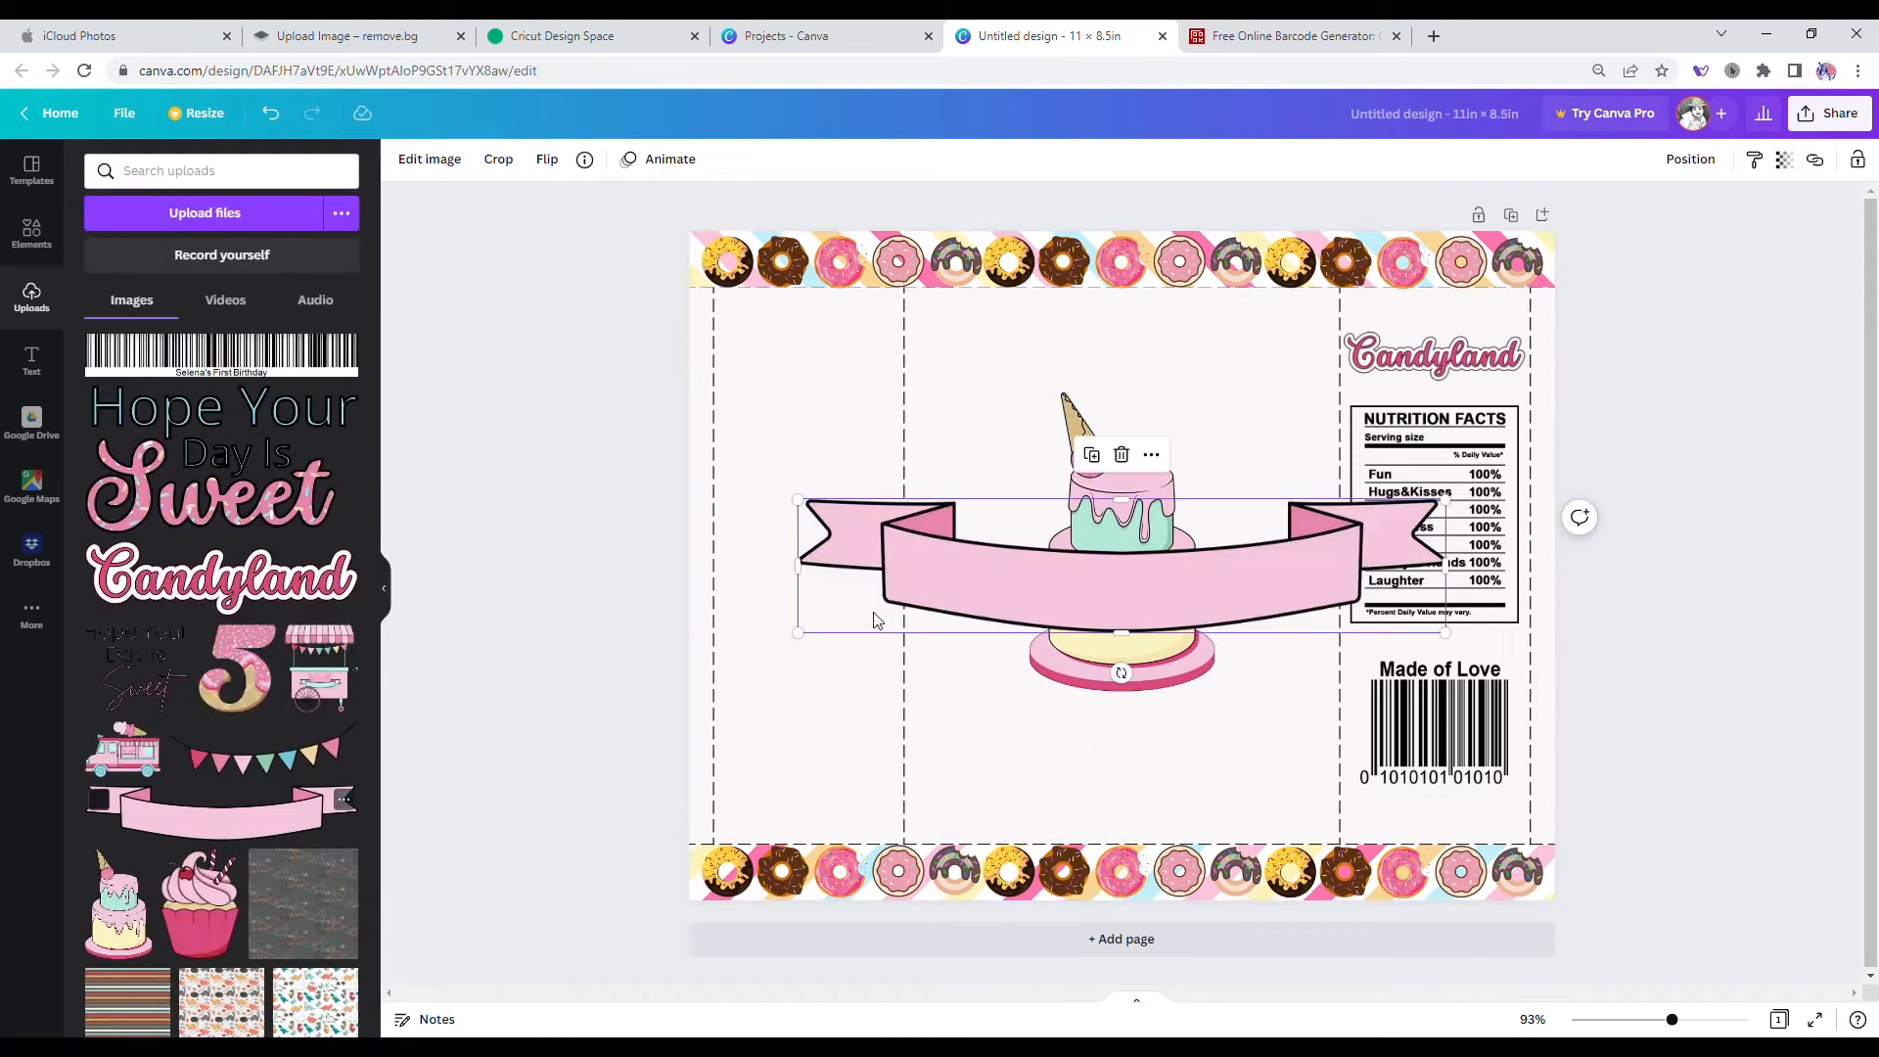
{"action": "left_click_drag", "start_coordinate": [1133, 682], "coordinate": [1125, 461]}
{"action": "left_click_drag", "start_coordinate": [1131, 561], "coordinate": [1141, 660]}
{"action": "left_click_drag", "start_coordinate": [1451, 734], "coordinate": [1308, 704]}
{"action": "left_click_drag", "start_coordinate": [1208, 651], "coordinate": [1265, 720]}
{"action": "left_click_drag", "start_coordinate": [1363, 772], "coordinate": [1312, 760]}
{"action": "mouse_move", "coordinate": [1197, 715]}
{"action": "left_mouse_down"}
{"action": "mouse_move", "coordinate": [1233, 742]}
{"action": "mouse_move", "coordinate": [1221, 723]}
{"action": "left_mouse_up"}
{"action": "left_click", "coordinate": [795, 628]}
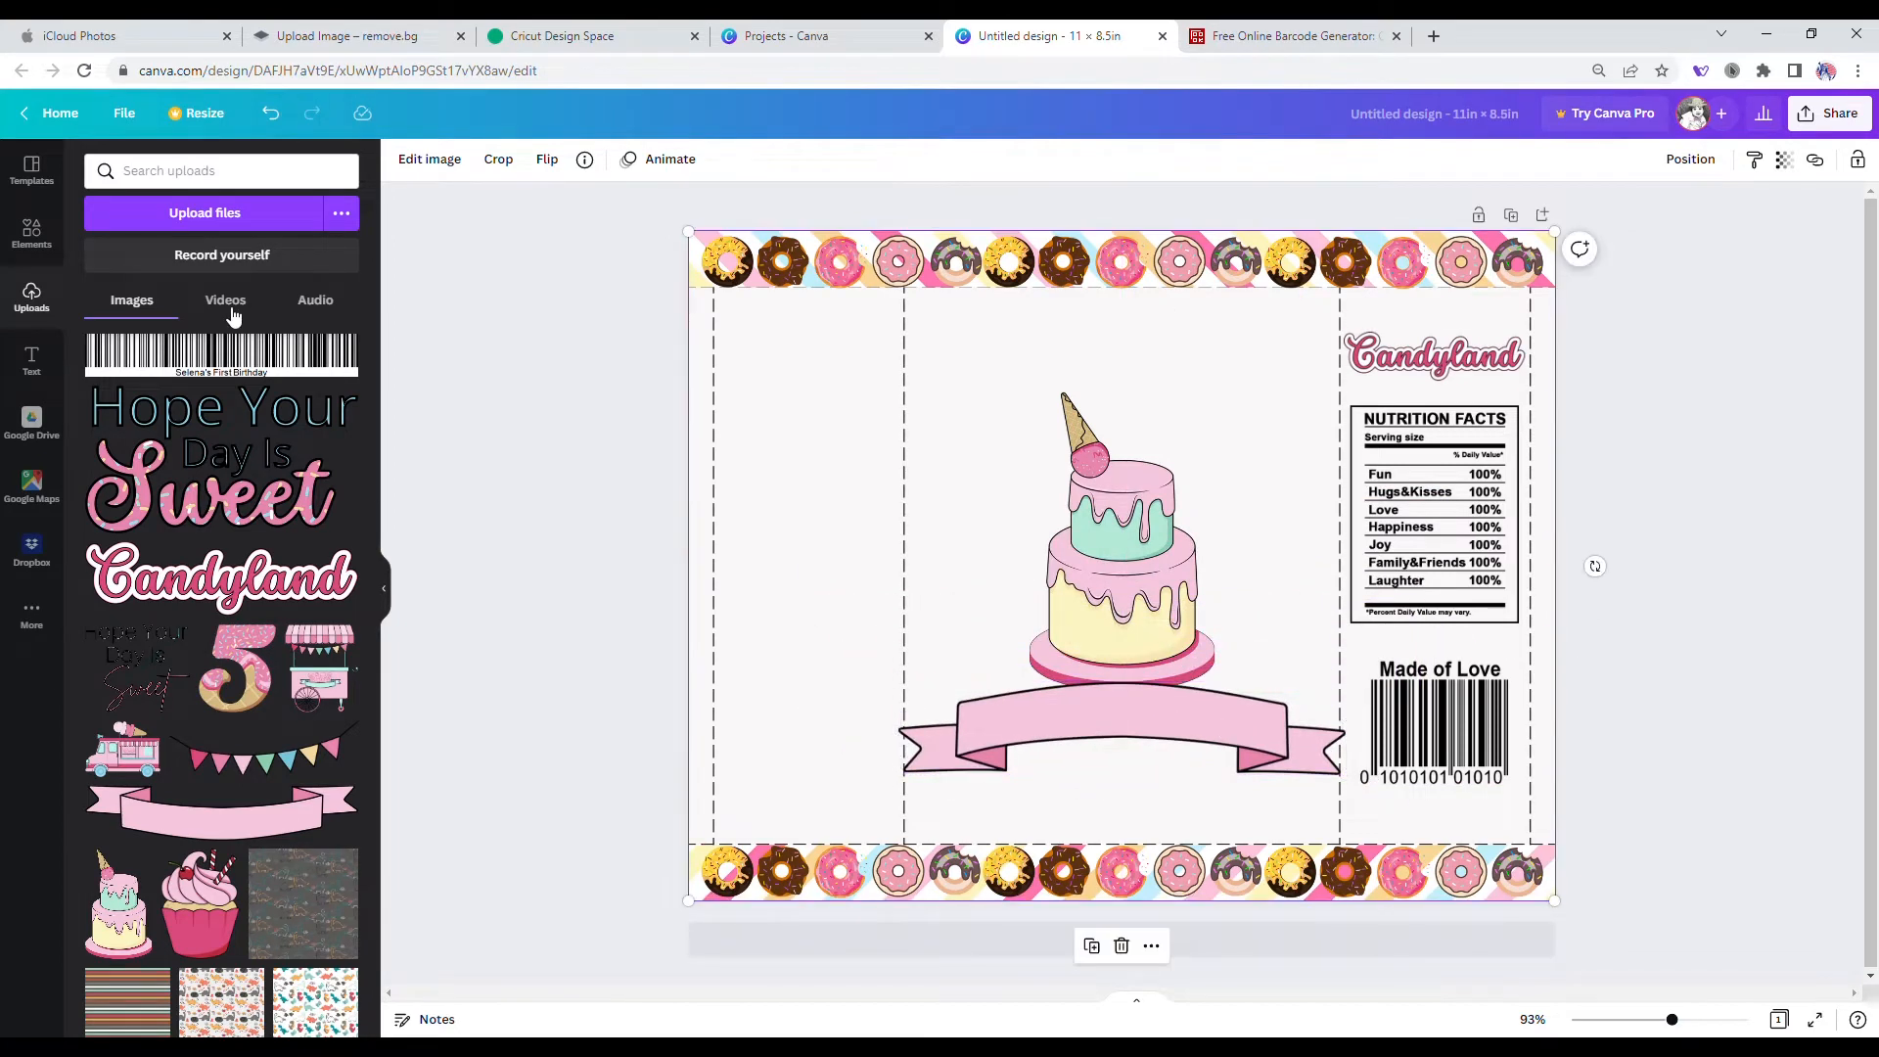
Step: Add a heading reading "Let's Celebrate" and move it above the cake
{"action": "left_click", "coordinate": [32, 359]}
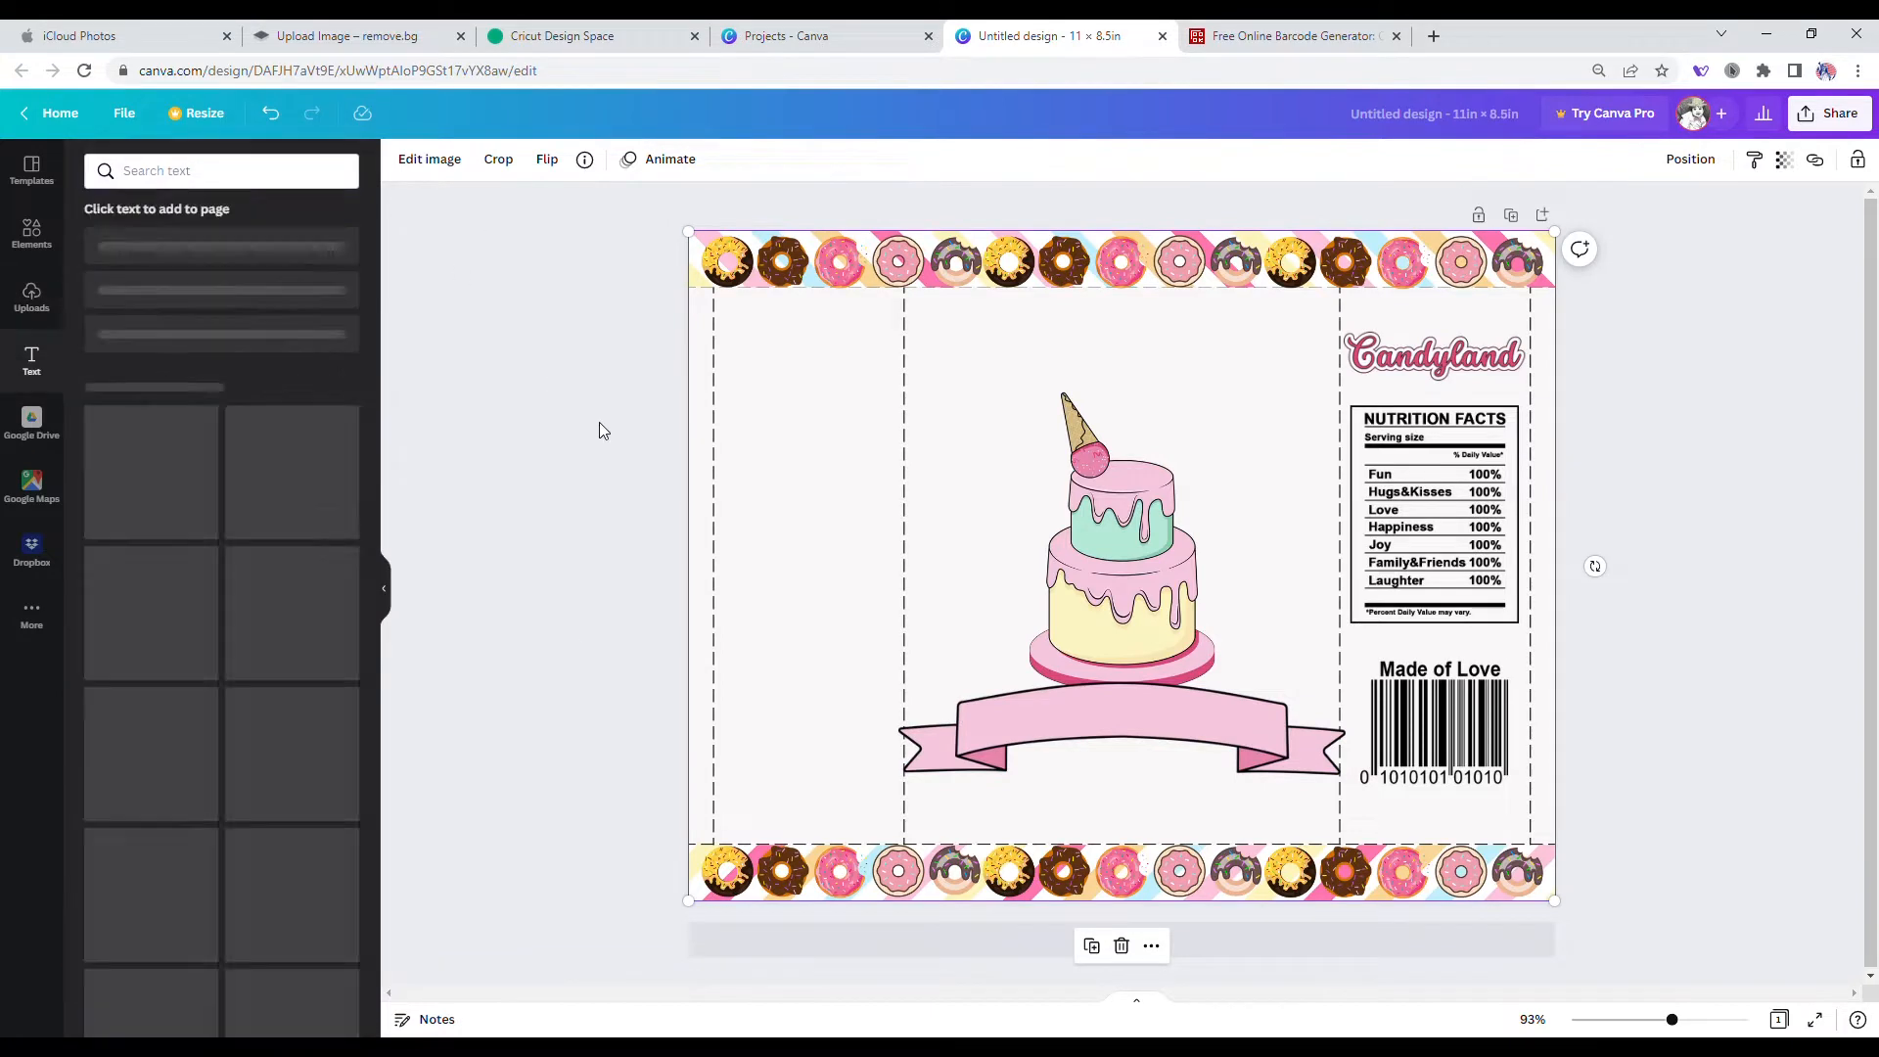
{"action": "left_click", "coordinate": [263, 254]}
{"action": "type", "text": "Let"}
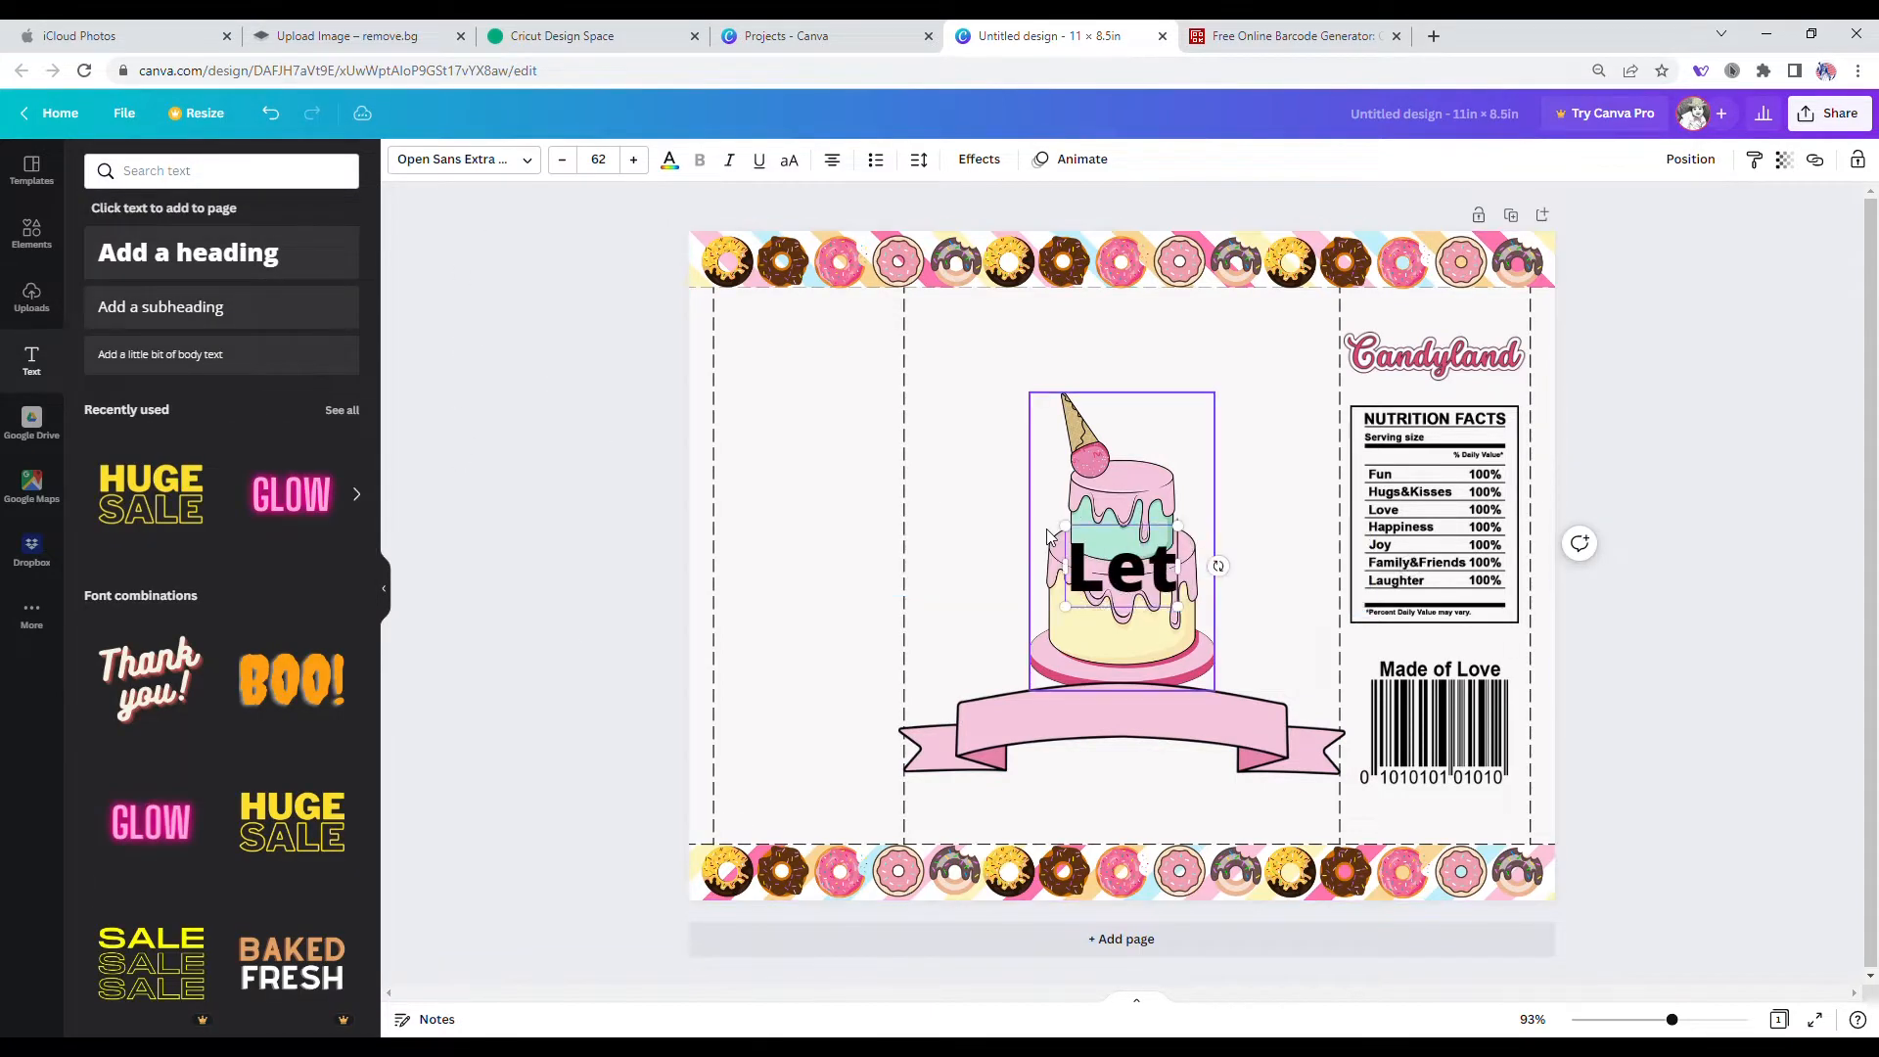
{"action": "type", "text": "'s Celebrate"}
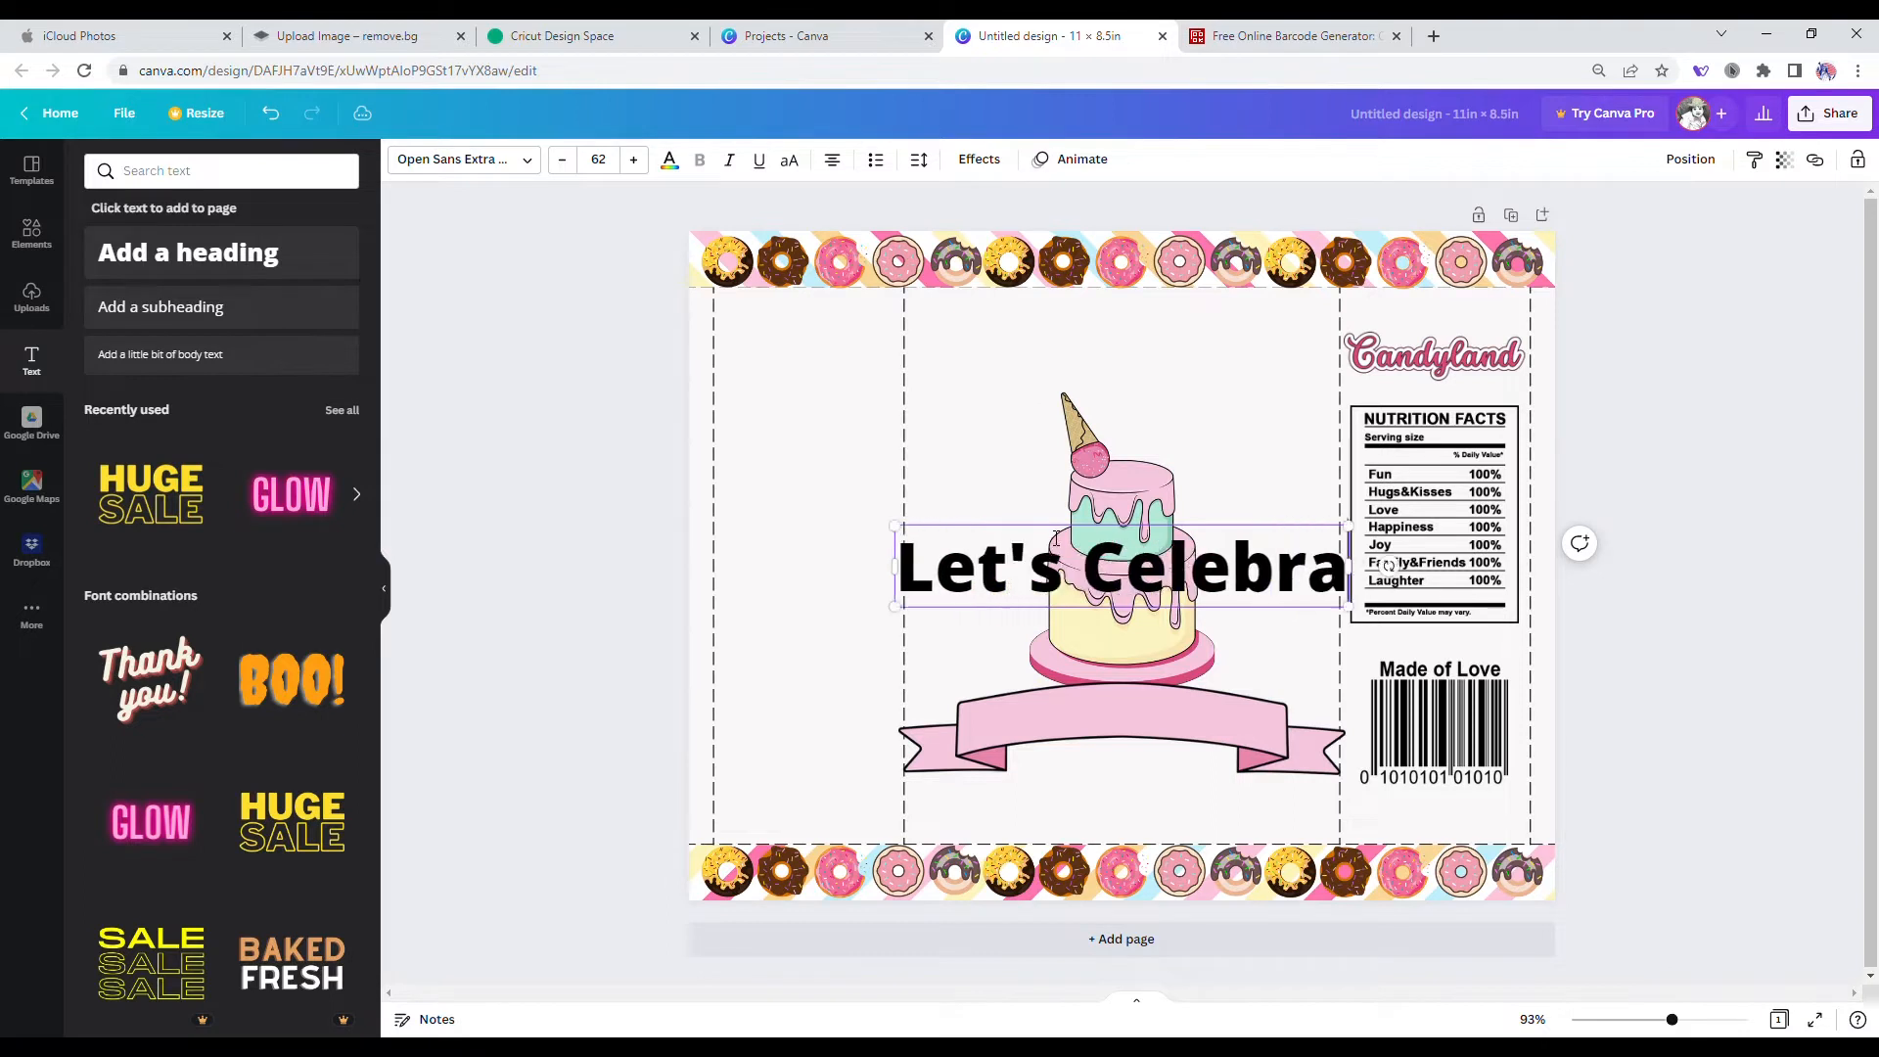
{"action": "left_click_drag", "start_coordinate": [959, 561], "coordinate": [959, 351]}
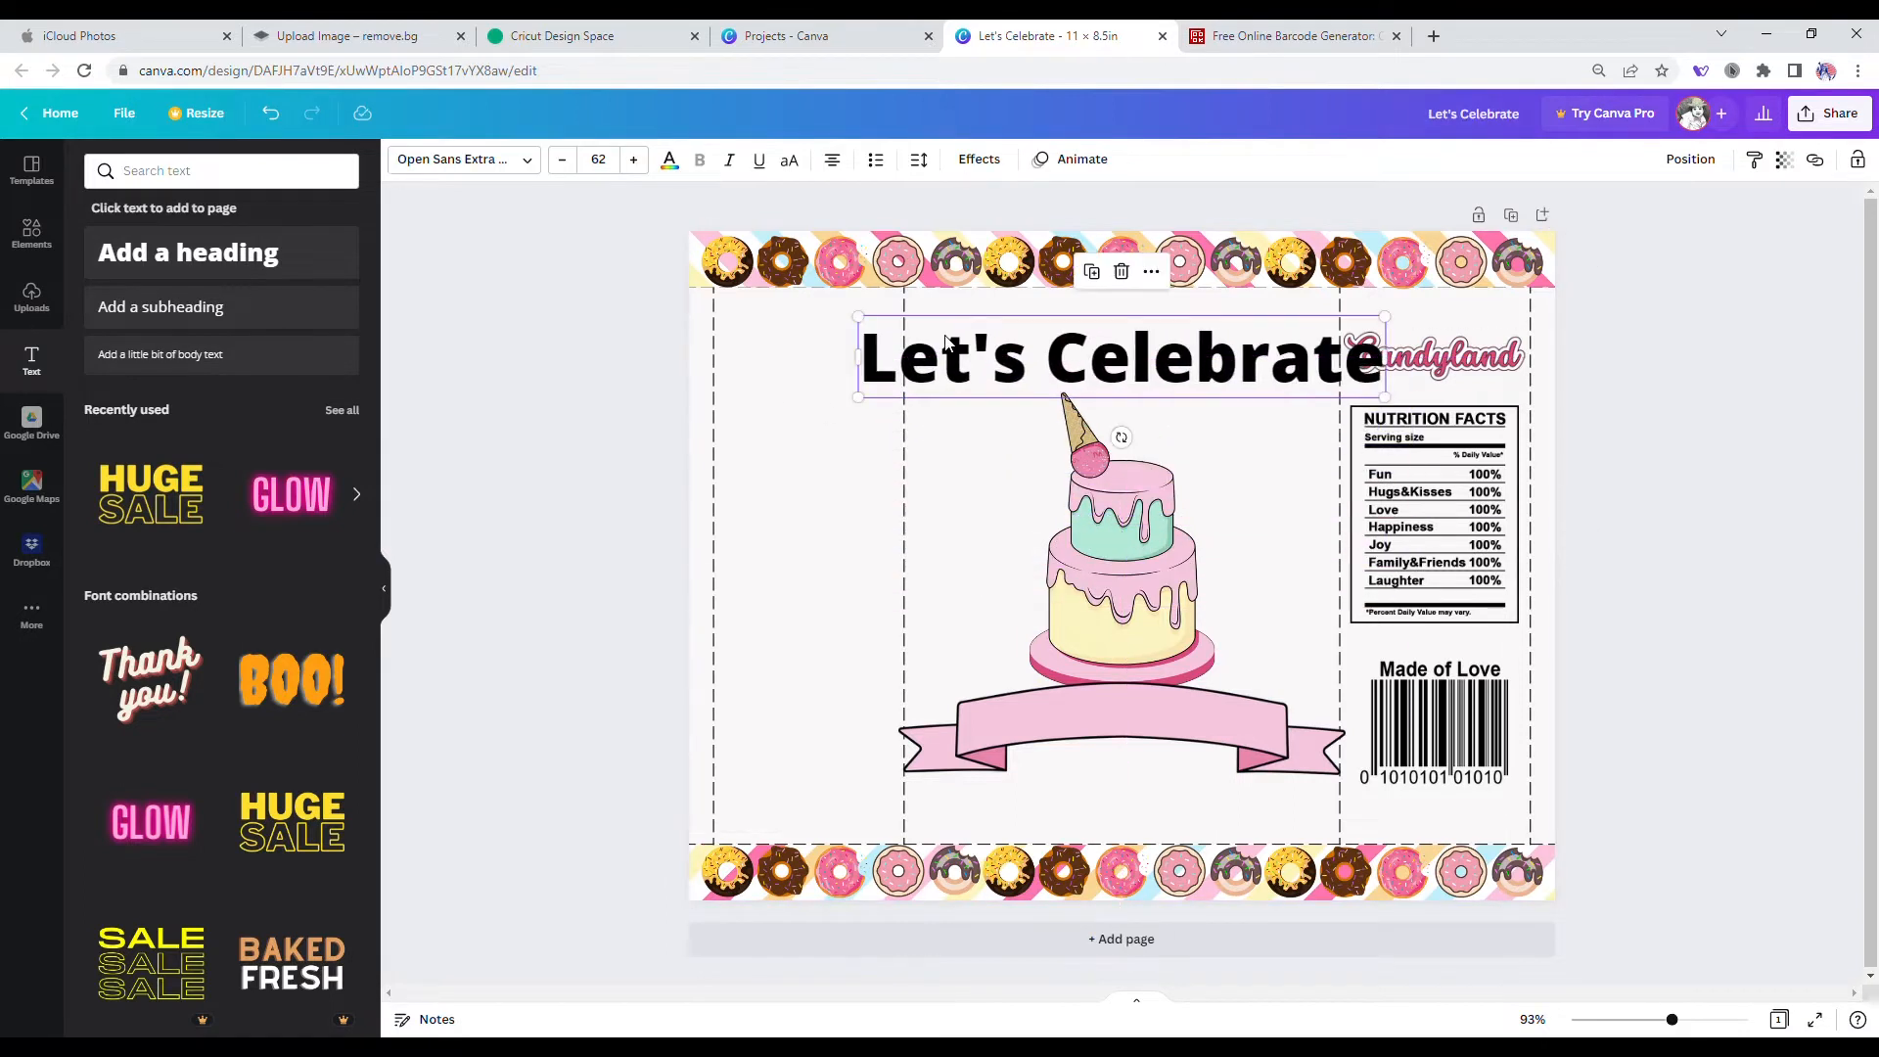
Step: Set the "Let's Celebrate" heading in the Angelina font and color it pink #E85794
{"action": "left_click", "coordinate": [481, 161]}
{"action": "left_click", "coordinate": [131, 304]}
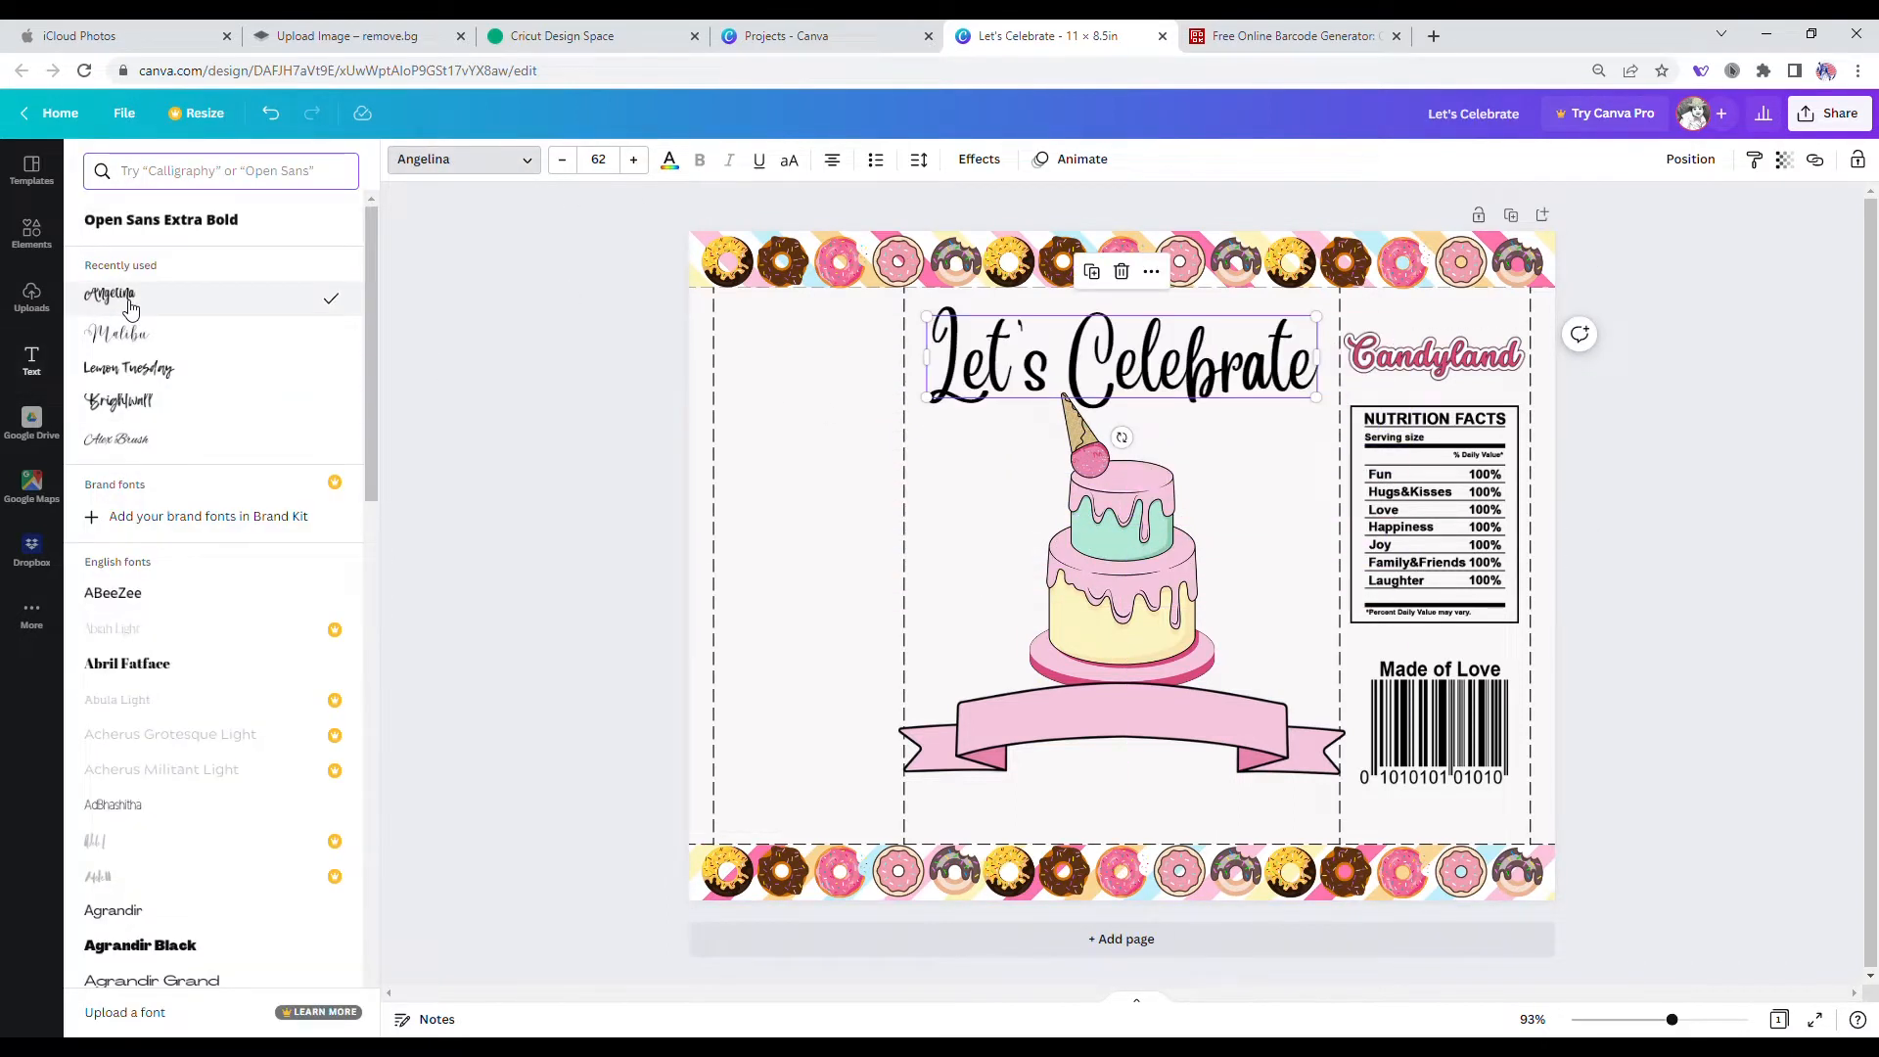
{"action": "left_click", "coordinate": [670, 160]}
{"action": "left_click", "coordinate": [292, 469]}
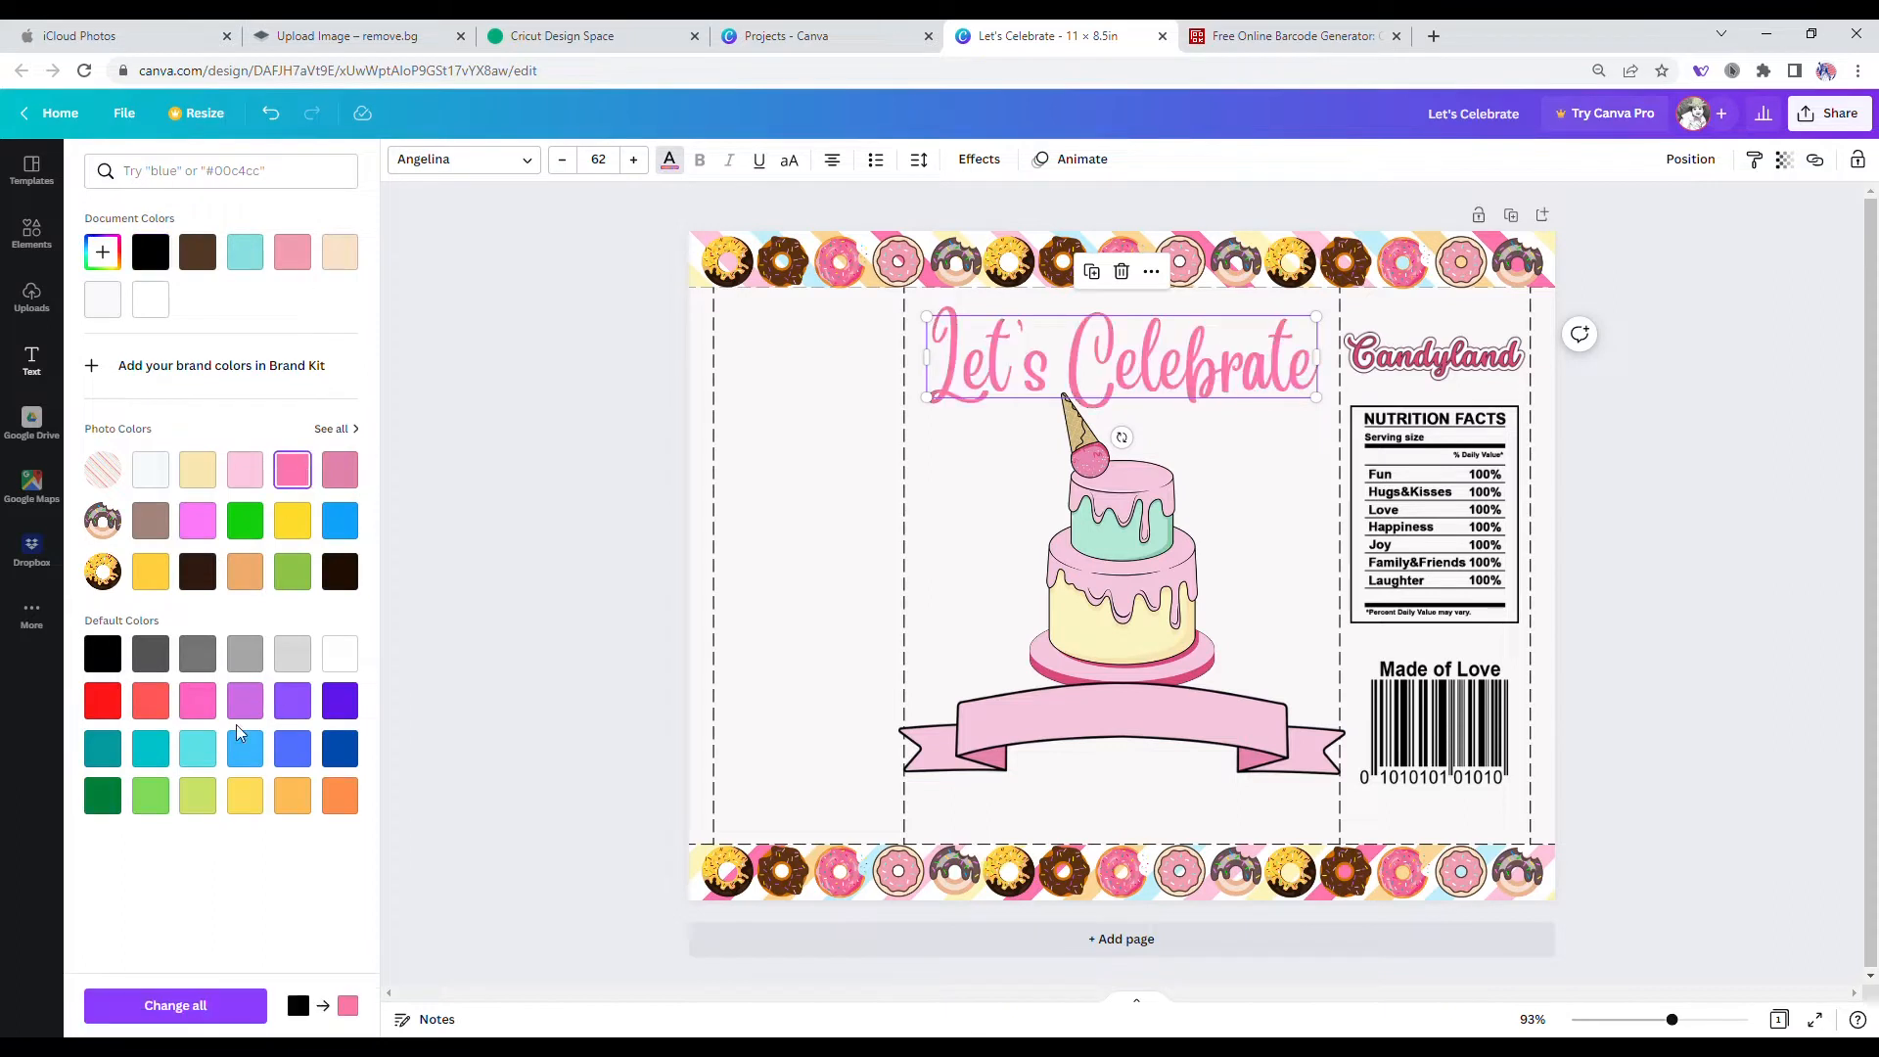
{"action": "left_click", "coordinate": [291, 469]}
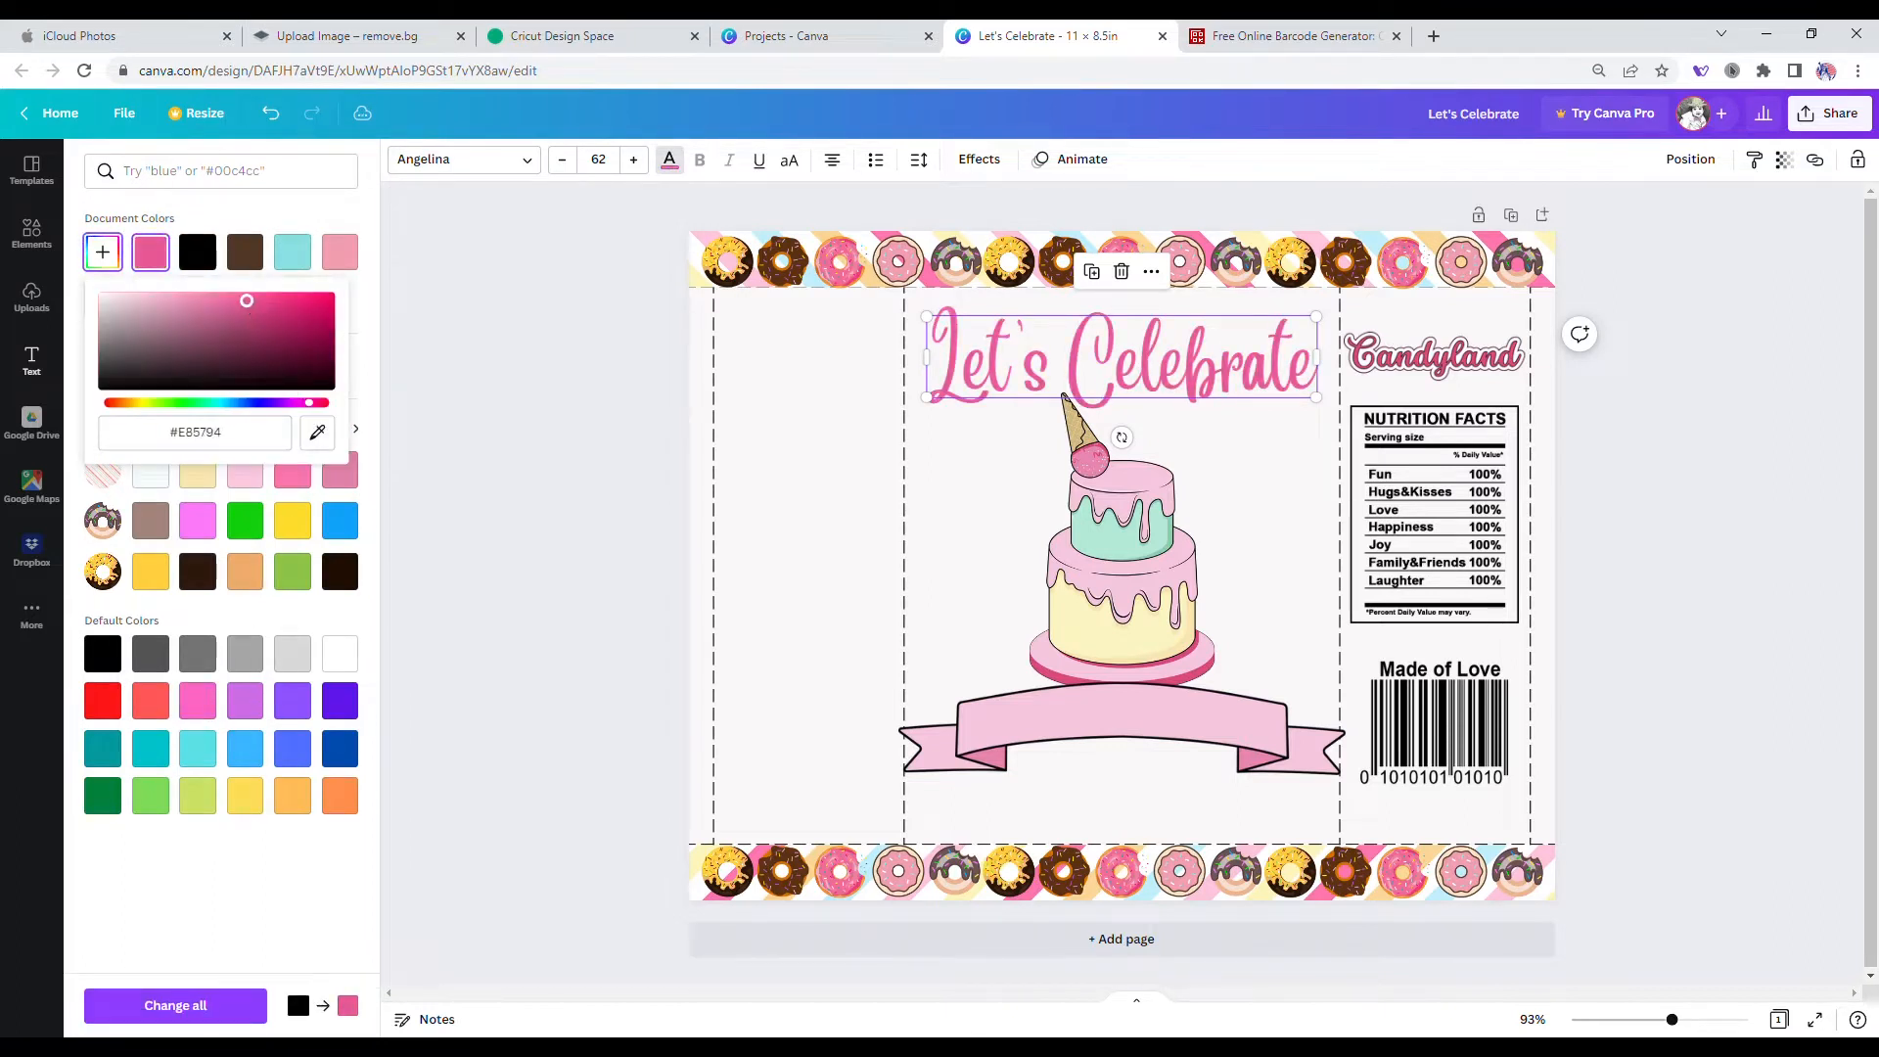
Step: Curve the "Let's Celebrate" heading with a curve value of 54 and nudge the cake and banner slightly upward
{"action": "left_click", "coordinate": [979, 159]}
{"action": "left_click", "coordinate": [217, 654]}
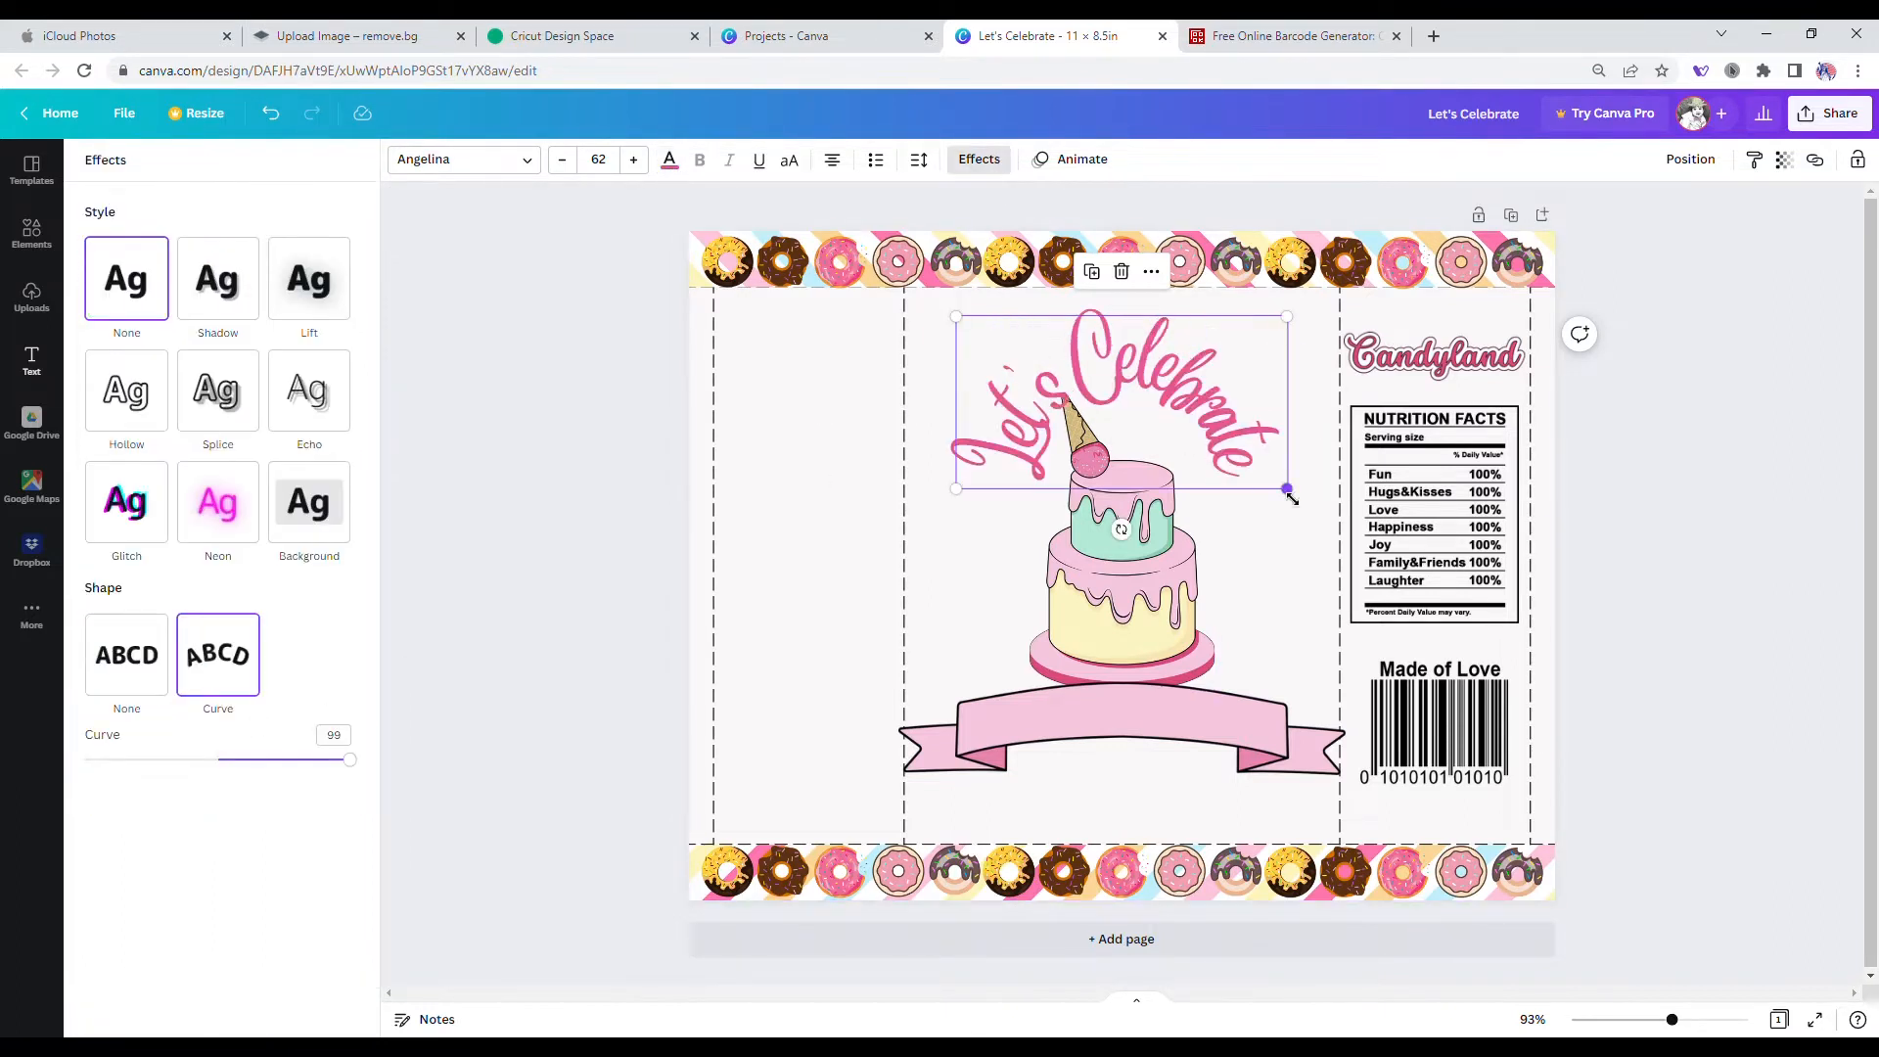
{"action": "left_click_drag", "start_coordinate": [348, 771], "coordinate": [291, 761]}
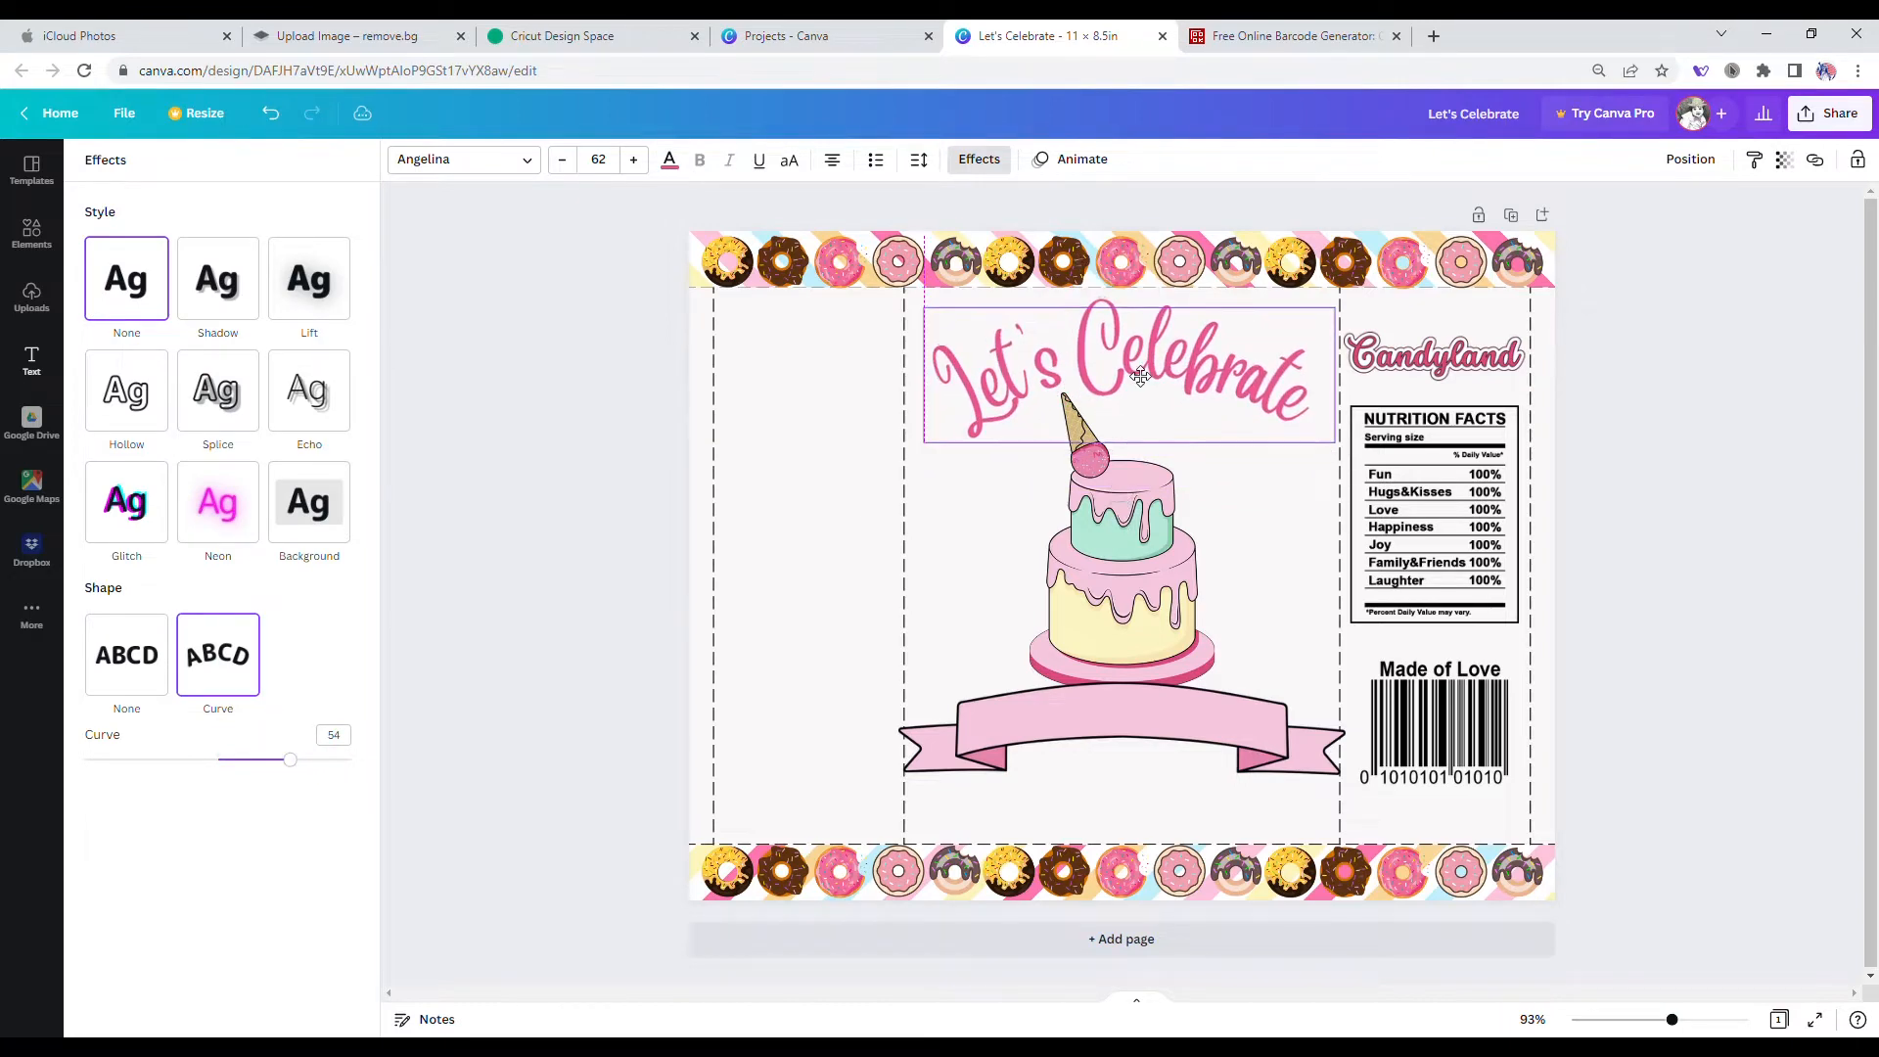
{"action": "left_click_drag", "start_coordinate": [1141, 518], "coordinate": [1147, 514]}
{"action": "left_click_drag", "start_coordinate": [1168, 729], "coordinate": [1169, 722]}
Step: Add a heading with the birthday child's first name in capitals, in possessive form, and move it down toward the banner
{"action": "scroll", "coordinate": [217, 749], "scroll_direction": "down", "scroll_amount": 4}
{"action": "scroll", "coordinate": [225, 637], "scroll_direction": "up", "scroll_amount": 4}
{"action": "scroll", "coordinate": [230, 538], "scroll_direction": "down", "scroll_amount": 6}
{"action": "scroll", "coordinate": [246, 357], "scroll_direction": "up", "scroll_amount": 6}
{"action": "left_click", "coordinate": [188, 252]}
{"action": "type", "text": "SELENA"}
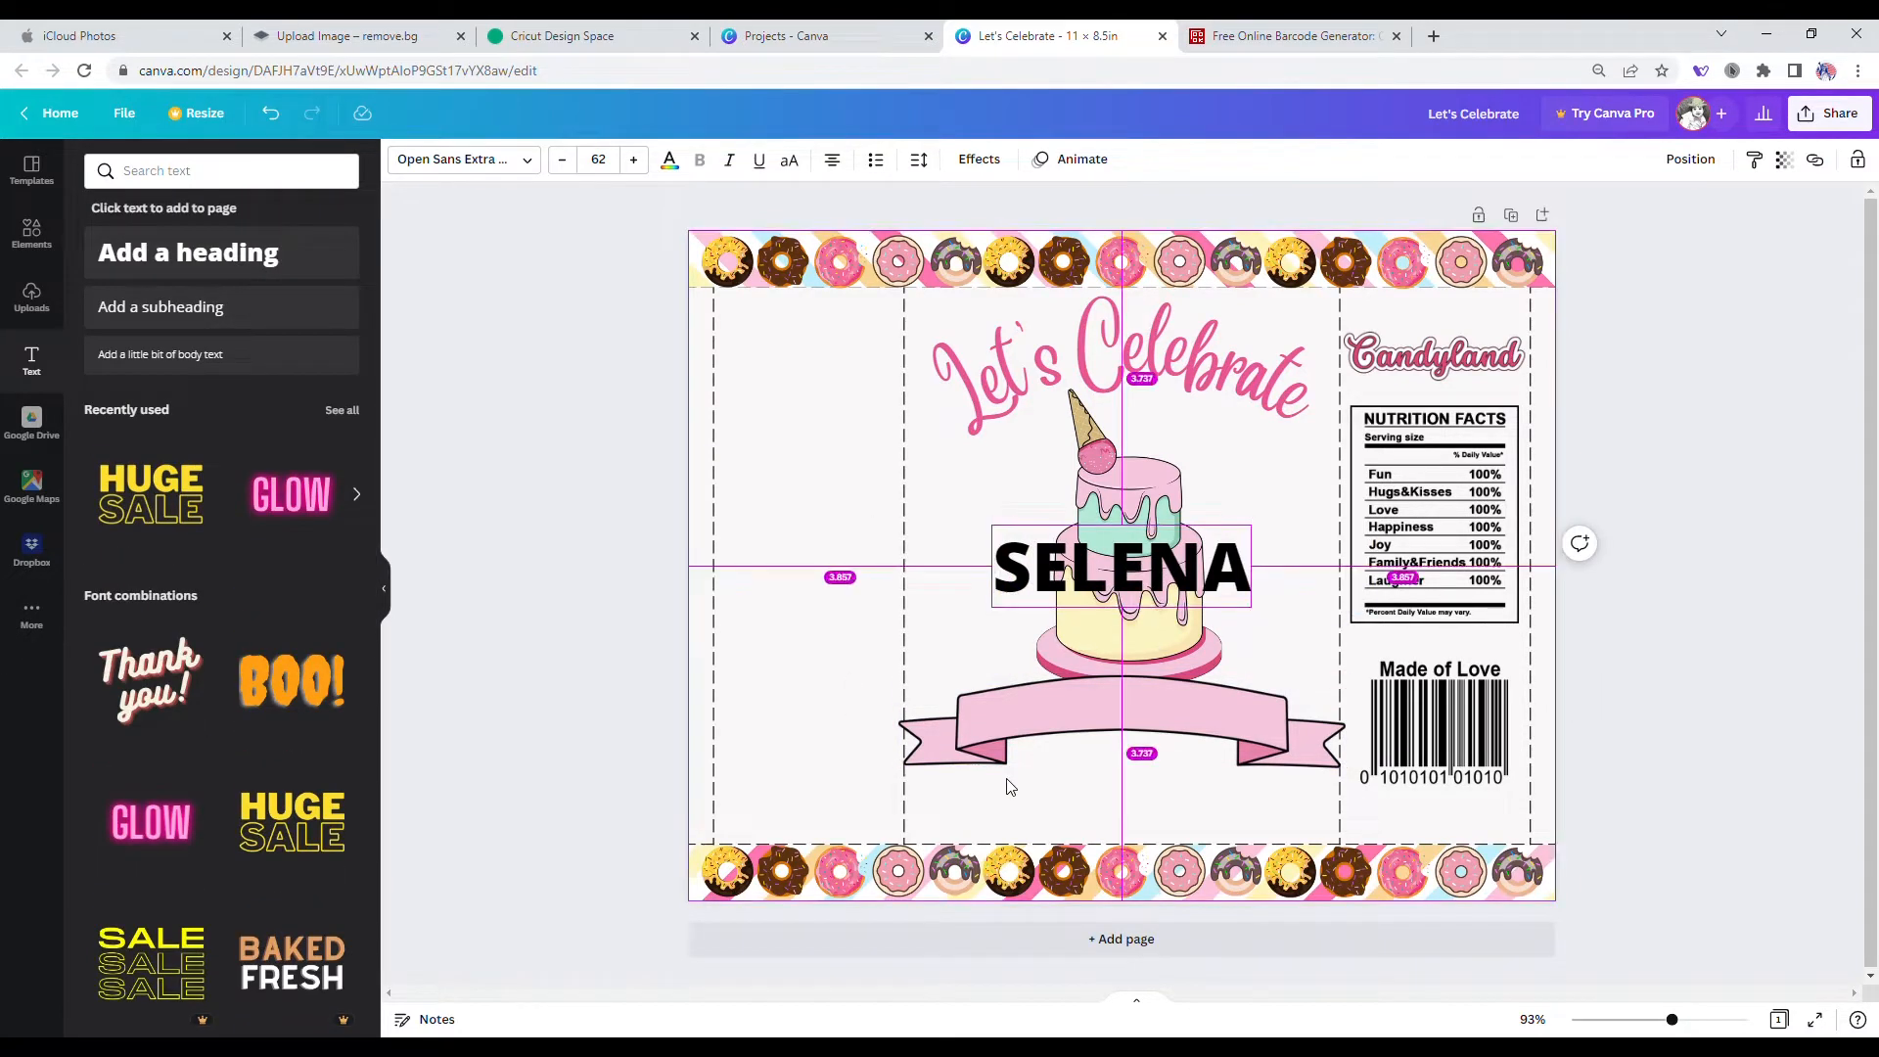
{"action": "type", "text": "'S"}
{"action": "left_click_drag", "start_coordinate": [1044, 524], "coordinate": [1057, 665]}
Step: Reduce the name's font size to 48 and center the name on the ribbon banner
{"action": "left_click", "coordinate": [562, 159]}
{"action": "left_click", "coordinate": [563, 159]}
{"action": "left_click", "coordinate": [563, 159]}
{"action": "left_click", "coordinate": [563, 159]}
{"action": "left_click", "coordinate": [563, 160]}
{"action": "left_click", "coordinate": [563, 159]}
{"action": "left_click", "coordinate": [563, 159]}
{"action": "left_click_drag", "start_coordinate": [1150, 712], "coordinate": [1143, 724]}
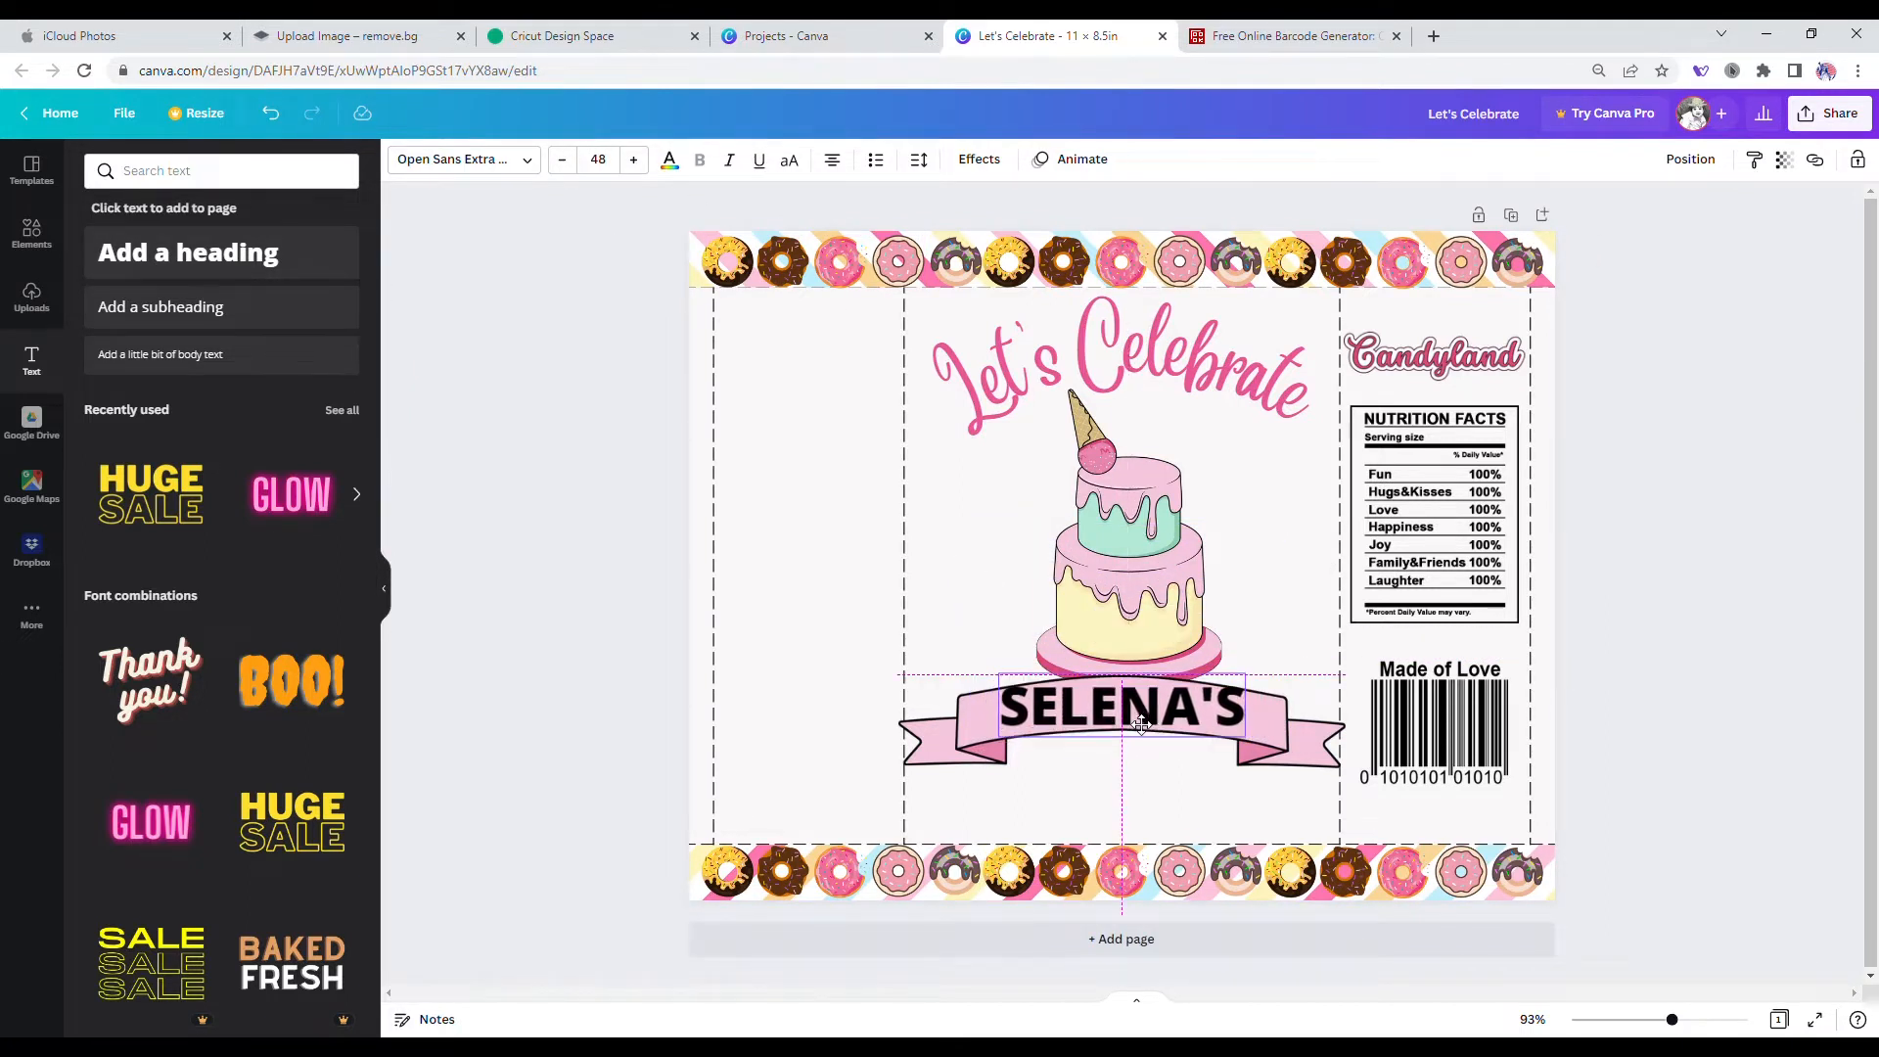
Step: Color the name on the banner a deeper, more saturated shade of the "Let's Celebrate" pink
{"action": "left_click", "coordinate": [669, 160]}
{"action": "left_click", "coordinate": [292, 253]}
{"action": "left_click", "coordinate": [102, 253]}
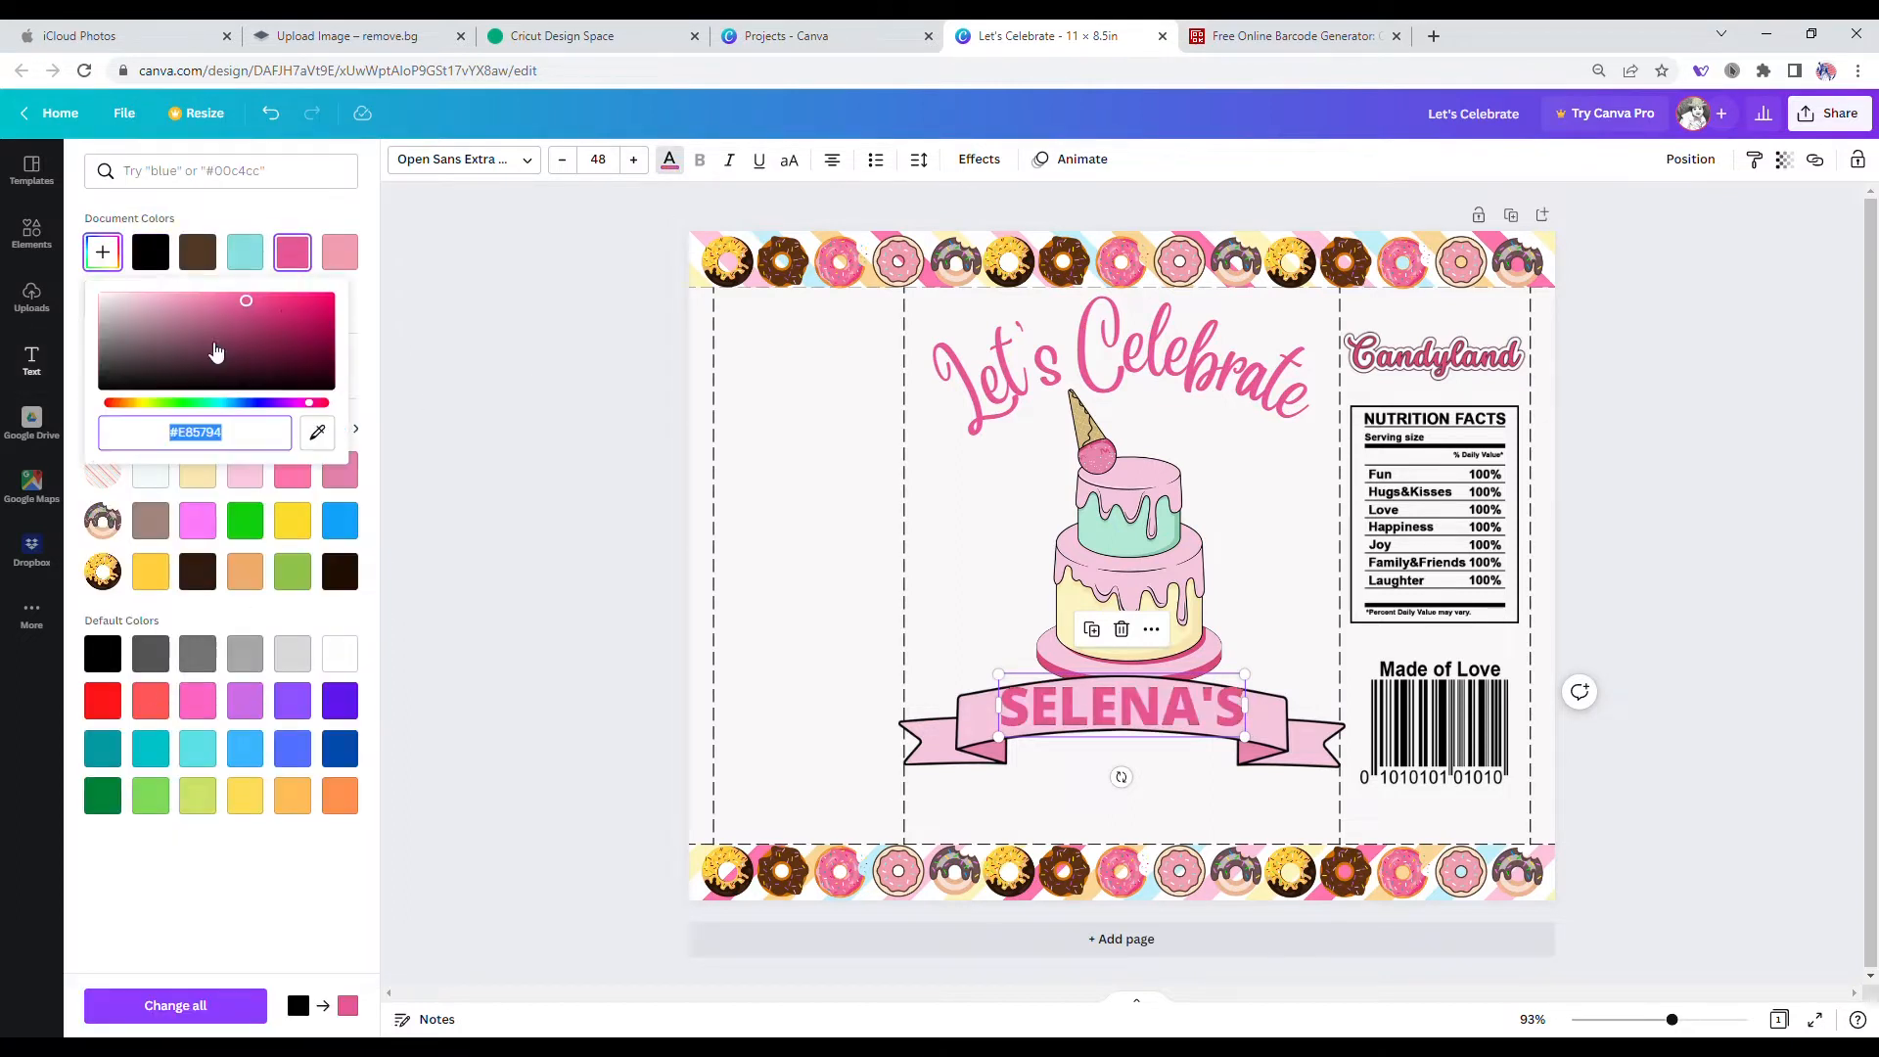
{"action": "left_click", "coordinate": [310, 303]}
{"action": "left_click", "coordinate": [574, 658]}
Step: Add another heading reading "1ST Birthday"
{"action": "left_click", "coordinate": [32, 360]}
{"action": "left_click", "coordinate": [343, 271]}
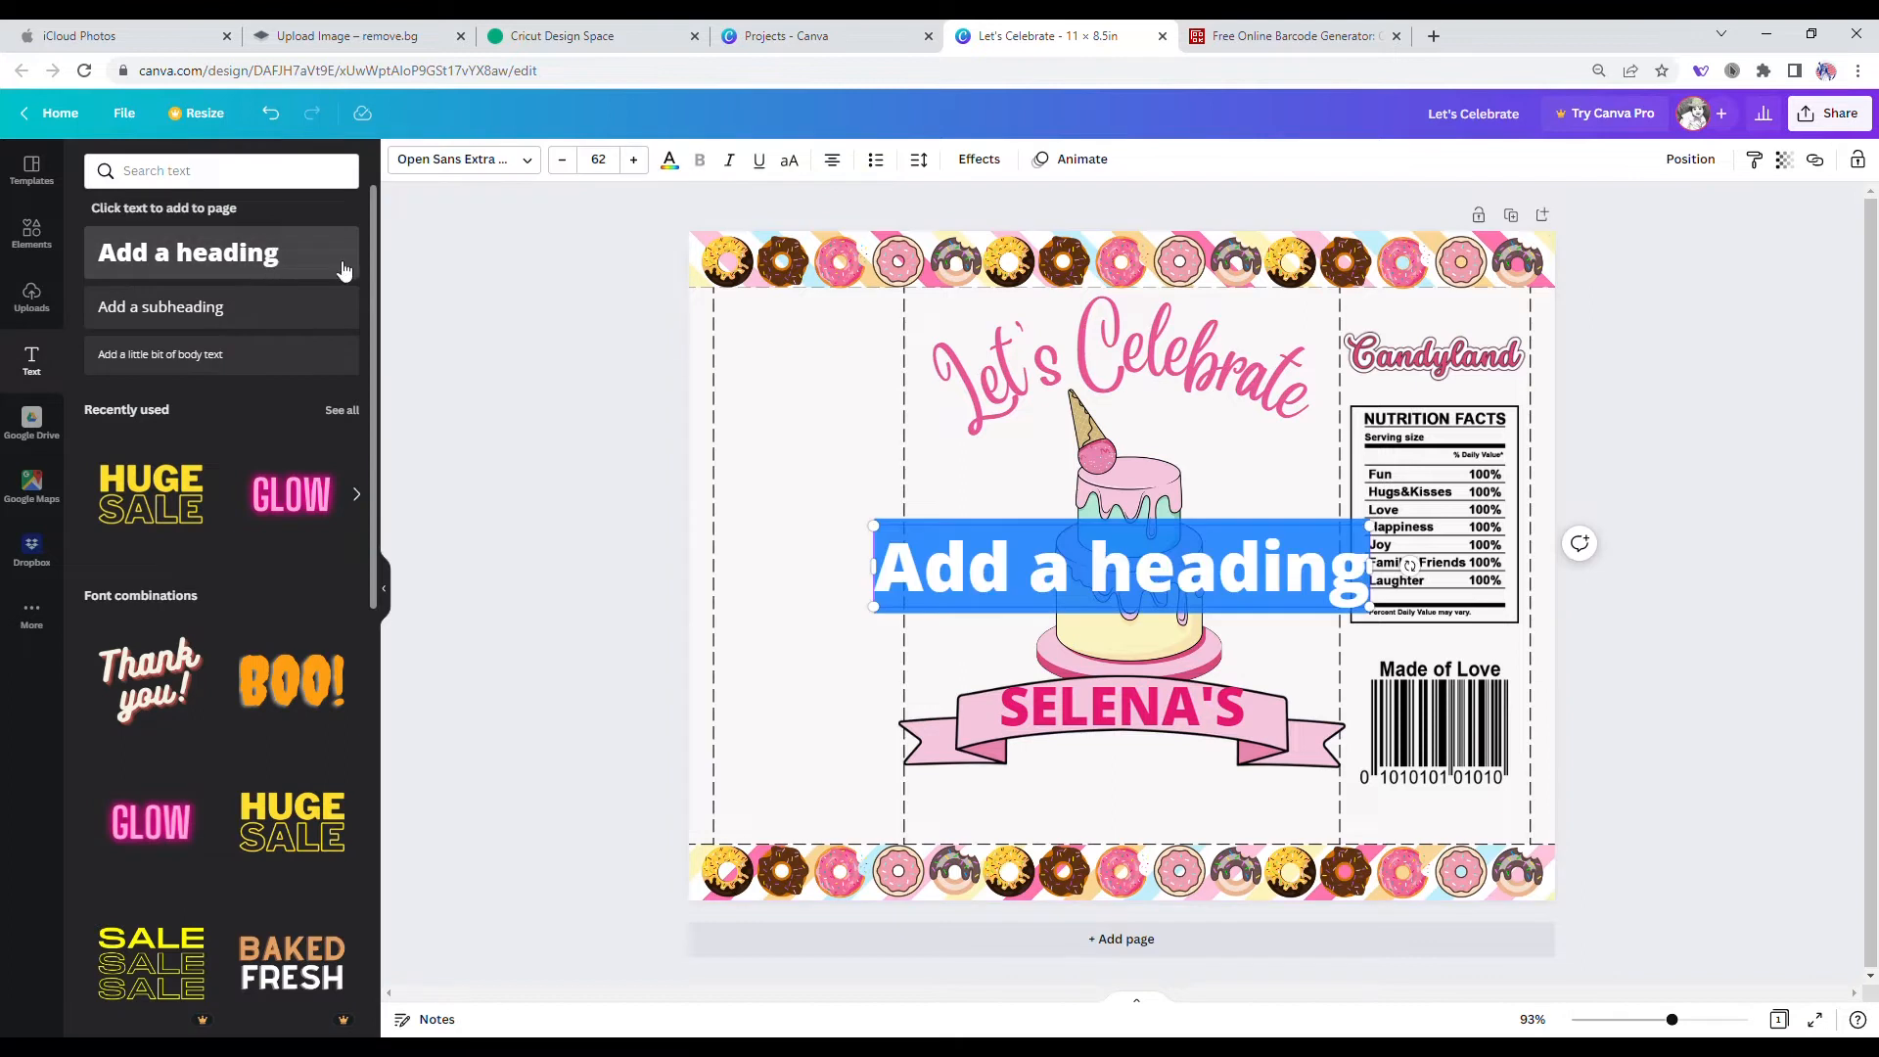
{"action": "key", "text": "BackSpace"}
{"action": "type", "text": "1ST BIRTH"}
{"action": "key", "text": "BackSpace"}
{"action": "key", "text": "BackSpace"}
{"action": "key", "text": "BackSpace"}
{"action": "key", "text": "BackSpace"}
{"action": "key", "text": "BackSpace"}
{"action": "key", "text": "BackSpace"}
{"action": "type", "text": "Birthday"}
Step: Set the birthday heading in the Angelina font and change "1ST" to lowercase "1st"
{"action": "left_click", "coordinate": [464, 160]}
{"action": "left_click", "coordinate": [110, 216]}
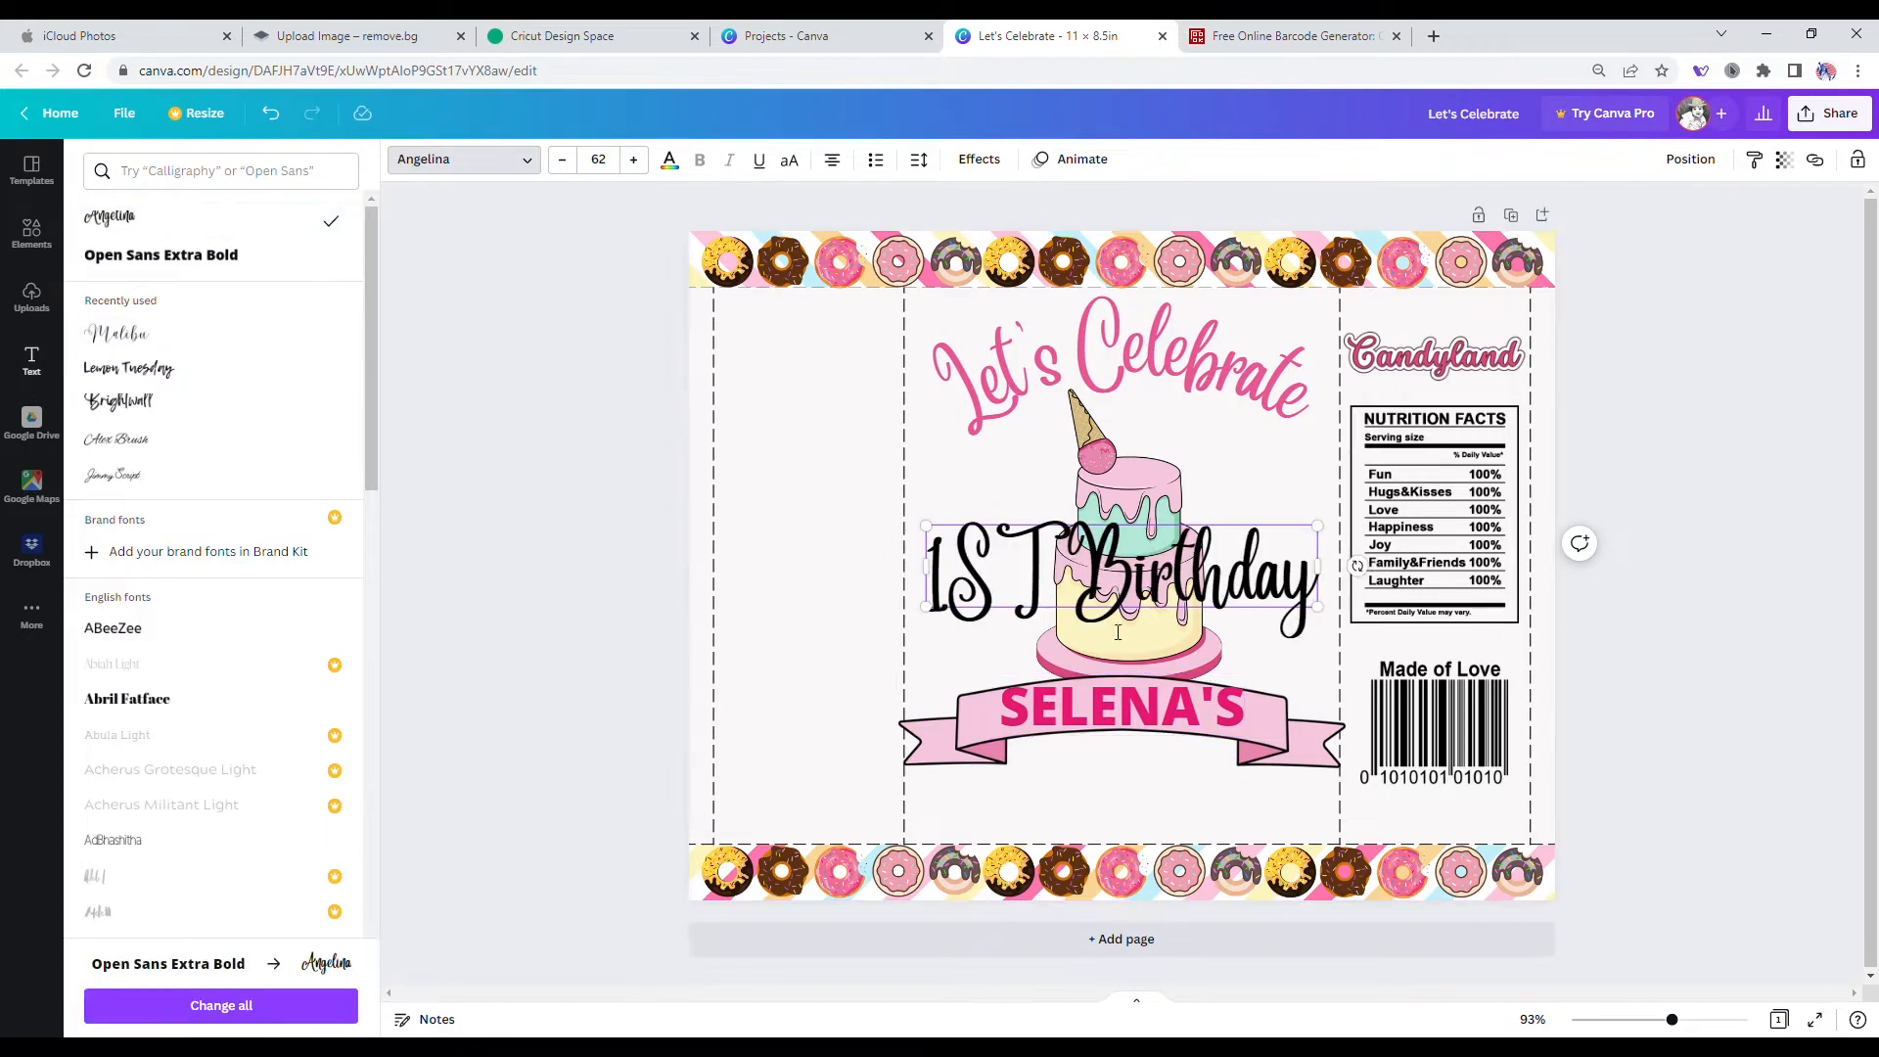
{"action": "left_click", "coordinate": [1066, 592]}
{"action": "key", "text": "BackSpace"}
{"action": "key", "text": "BackSpace"}
{"action": "type", "text": "st"}
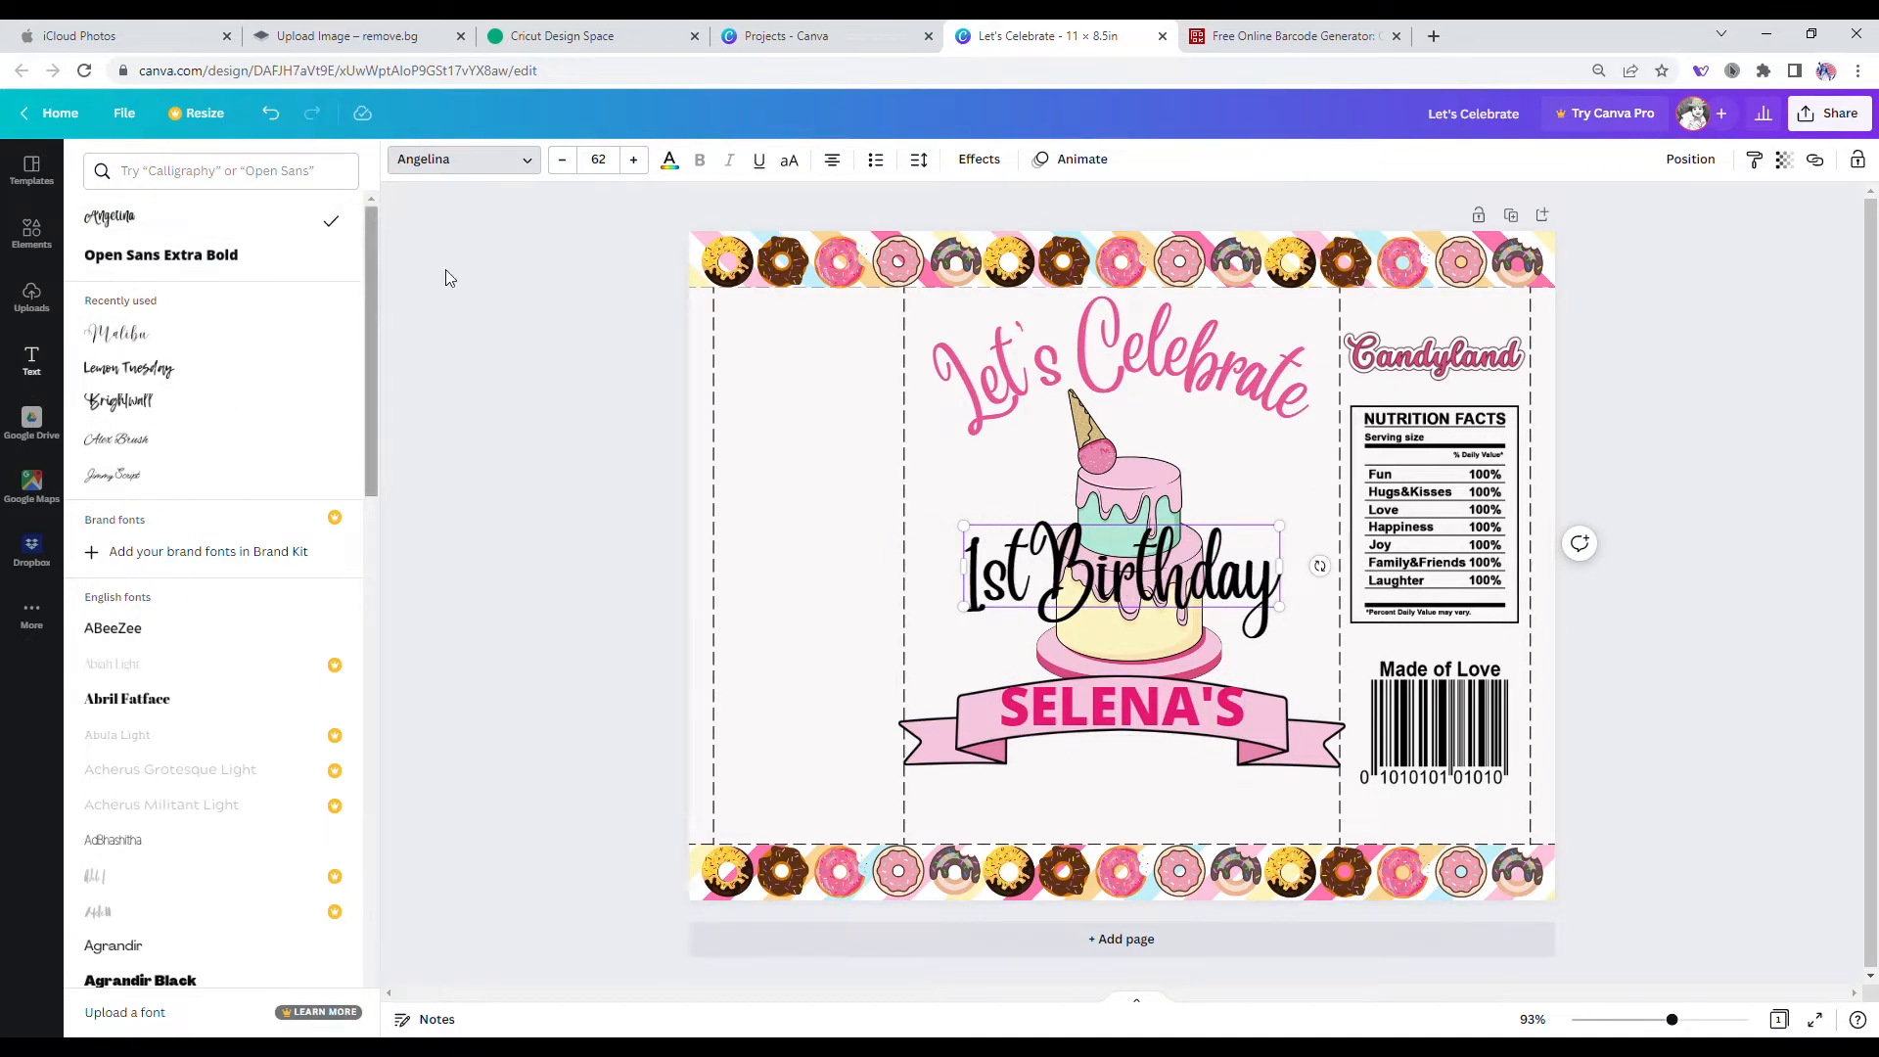
Step: Move the "1st Birthday" heading beneath the banner and set its font size to 55
{"action": "left_click", "coordinate": [1126, 572]}
{"action": "left_click_drag", "start_coordinate": [1126, 572], "coordinate": [1163, 771]}
{"action": "left_click", "coordinate": [562, 169]}
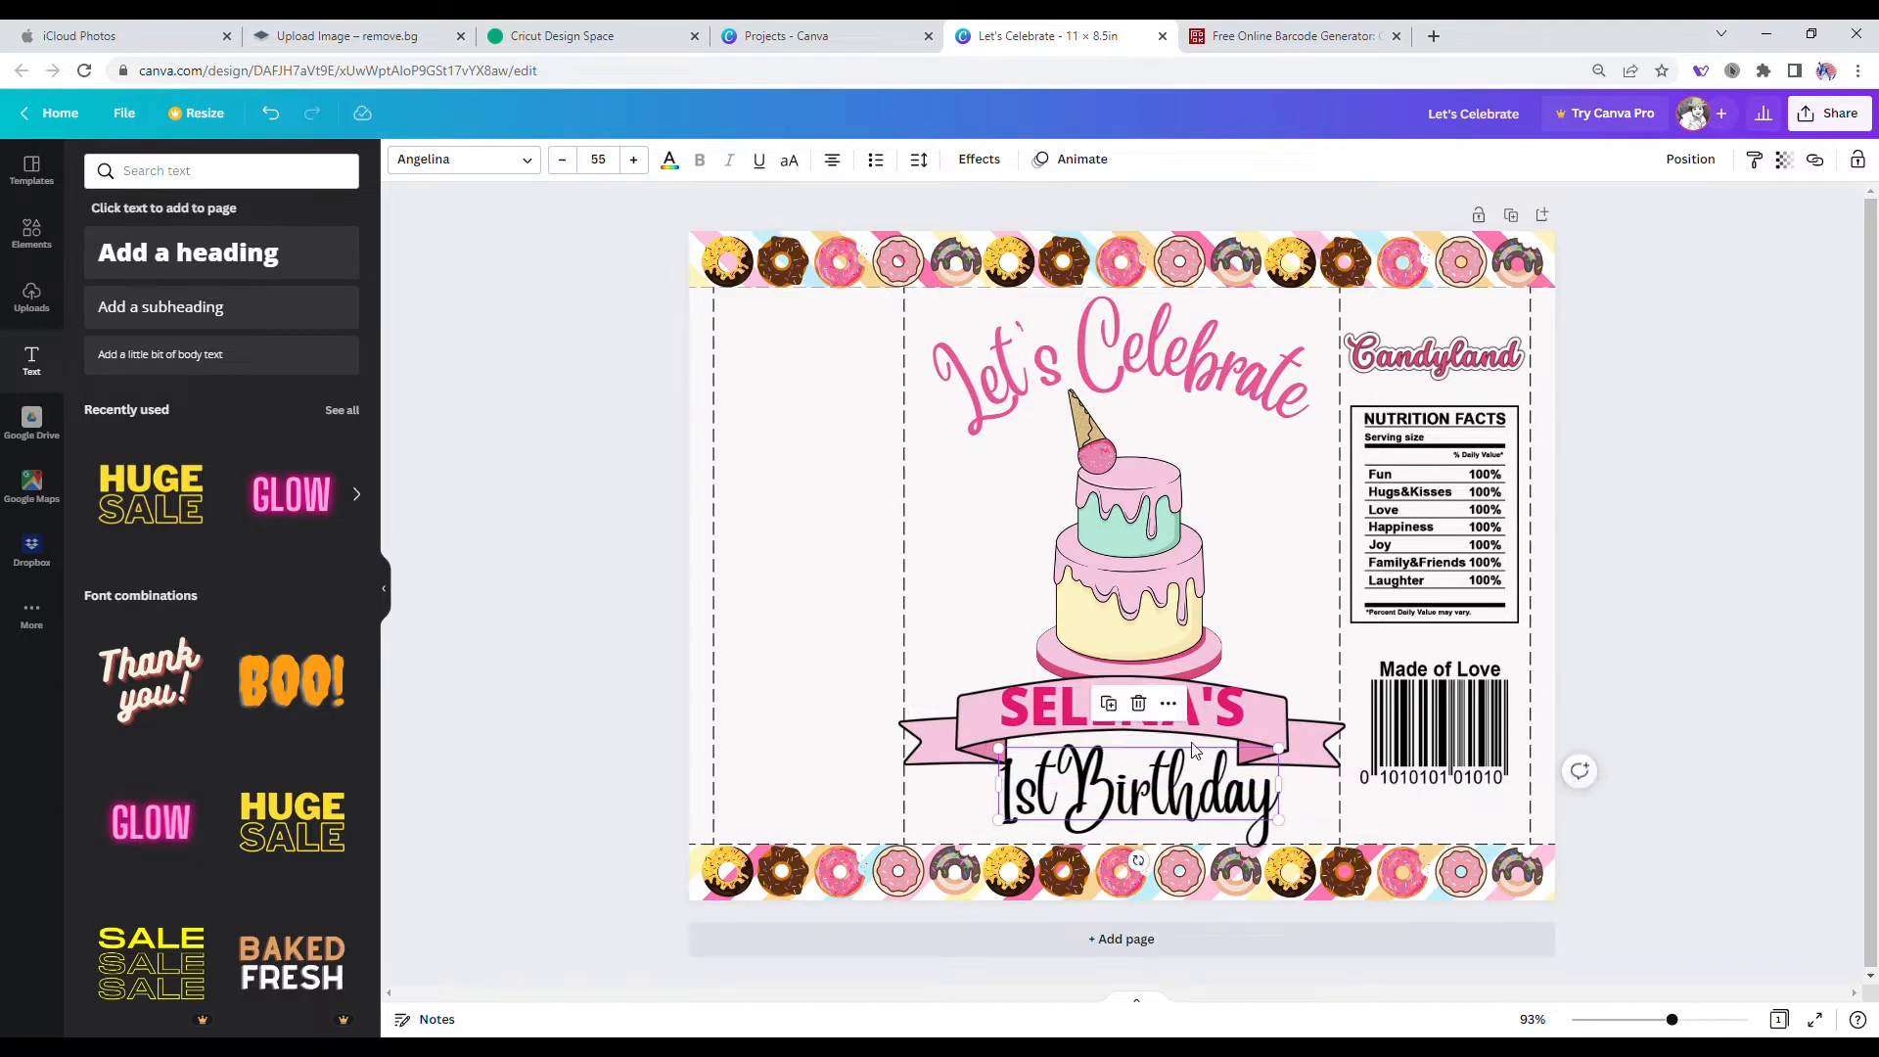
Step: Nudge the banner and its name slightly upward and shrink the "1st Birthday" text to size 52.1
{"action": "left_click", "coordinate": [1278, 729]}
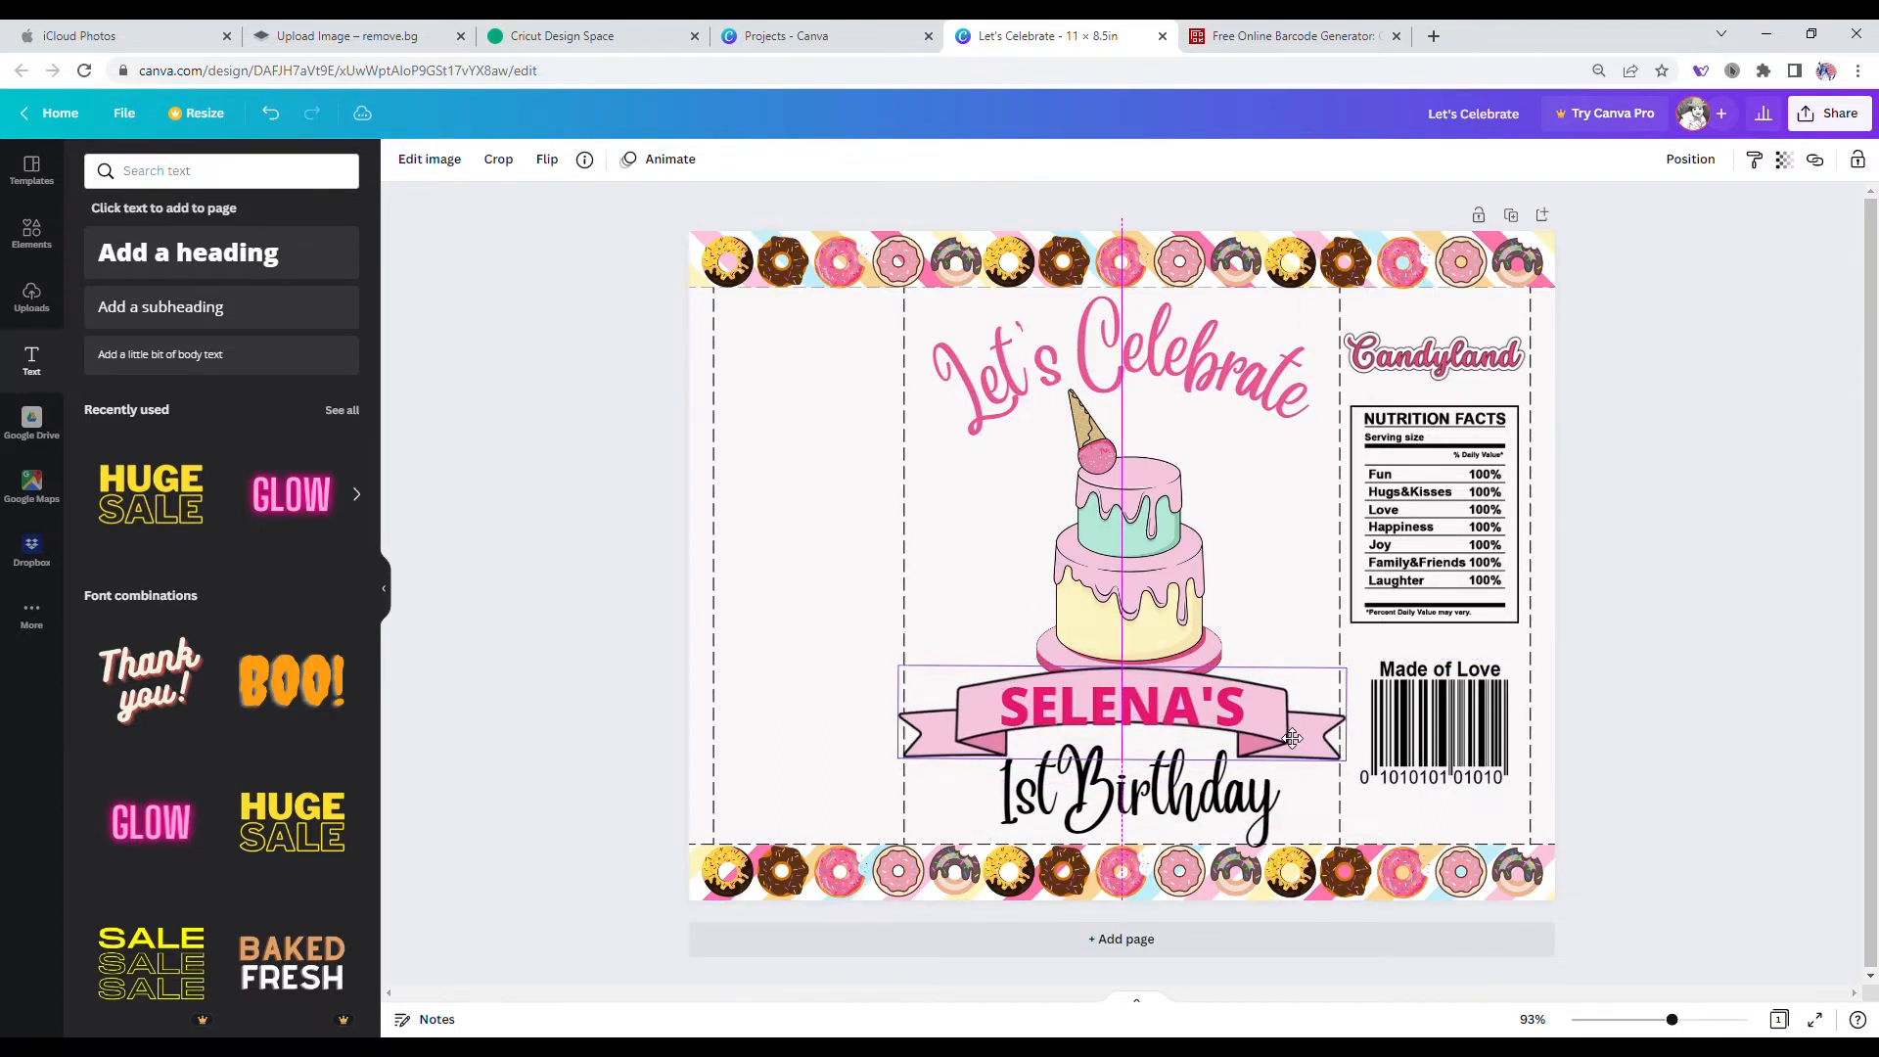
{"action": "left_click_drag", "start_coordinate": [1216, 720], "coordinate": [1216, 712]}
{"action": "left_click_drag", "start_coordinate": [1149, 804], "coordinate": [1149, 803]}
{"action": "left_click_drag", "start_coordinate": [1279, 818], "coordinate": [1223, 794]}
Step: Color the "1st Birthday" text a slightly deeper shade of the document pink #E85794
{"action": "left_click", "coordinate": [669, 160]}
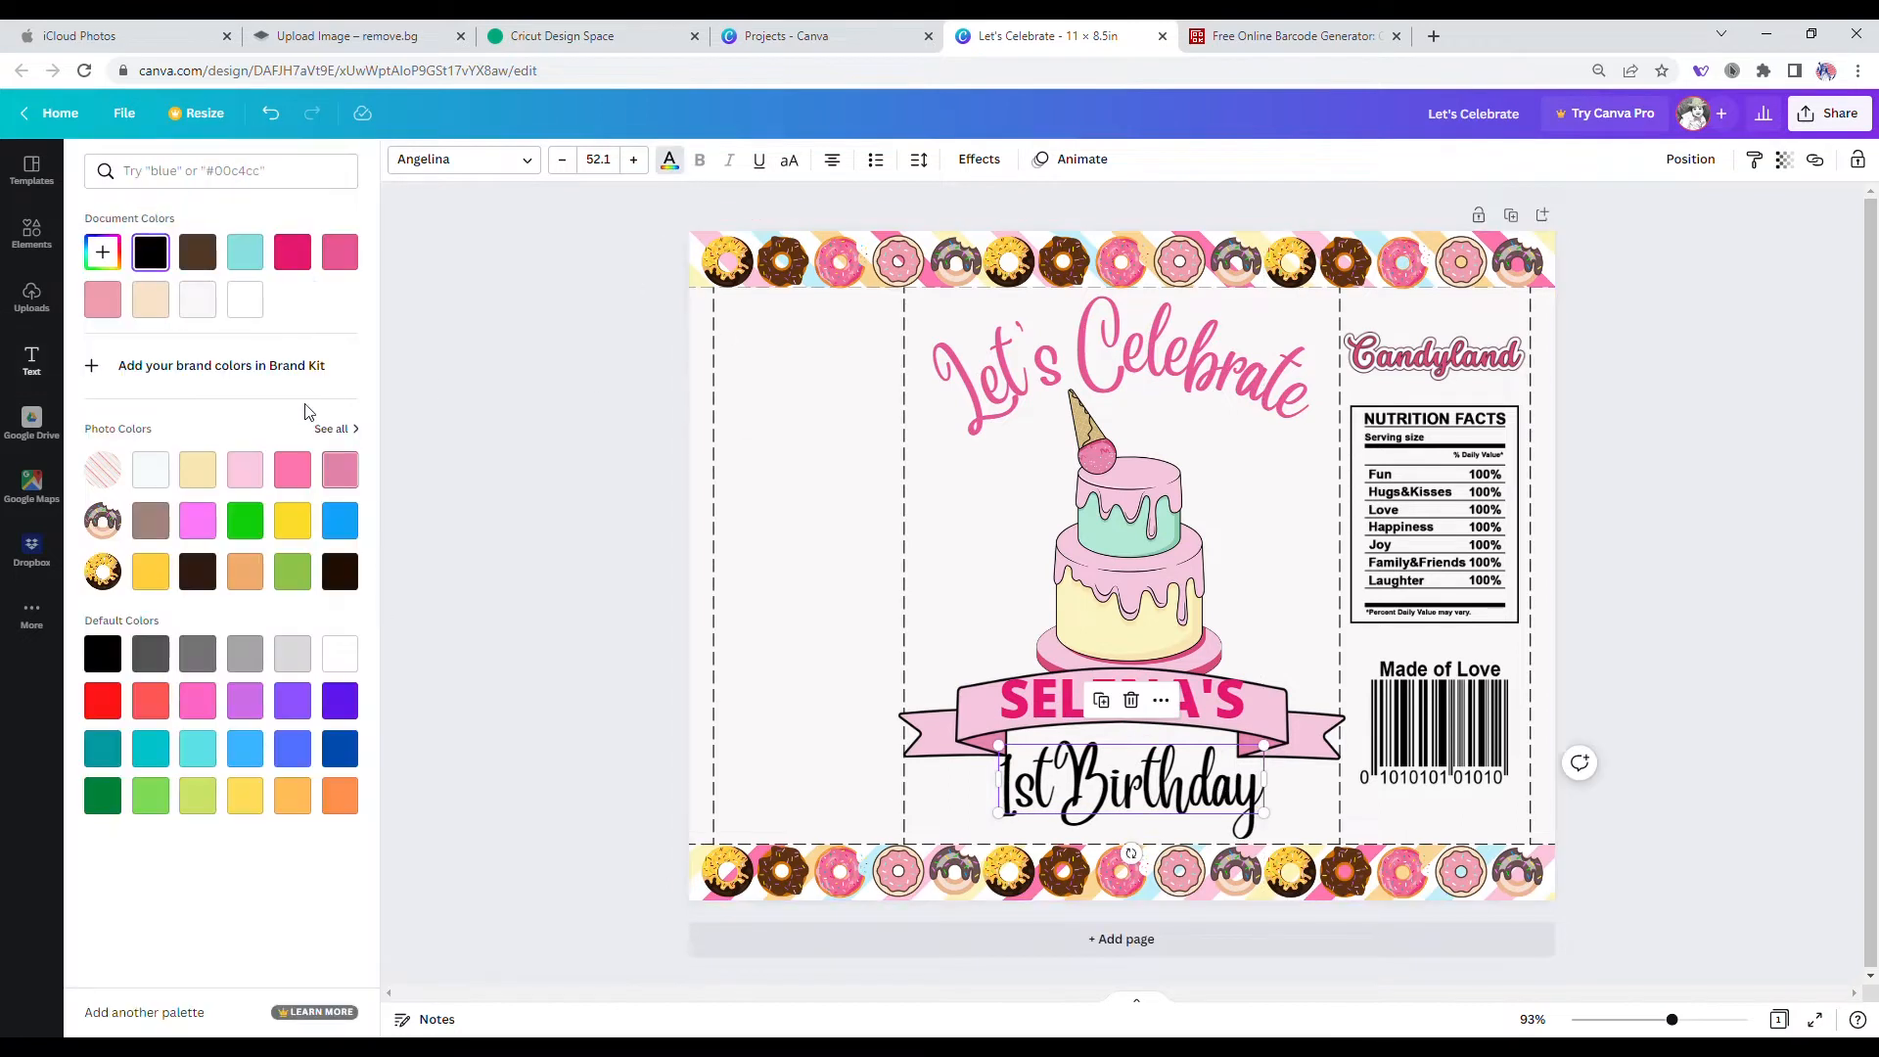
{"action": "left_click", "coordinate": [340, 253]}
{"action": "left_click", "coordinate": [103, 253]}
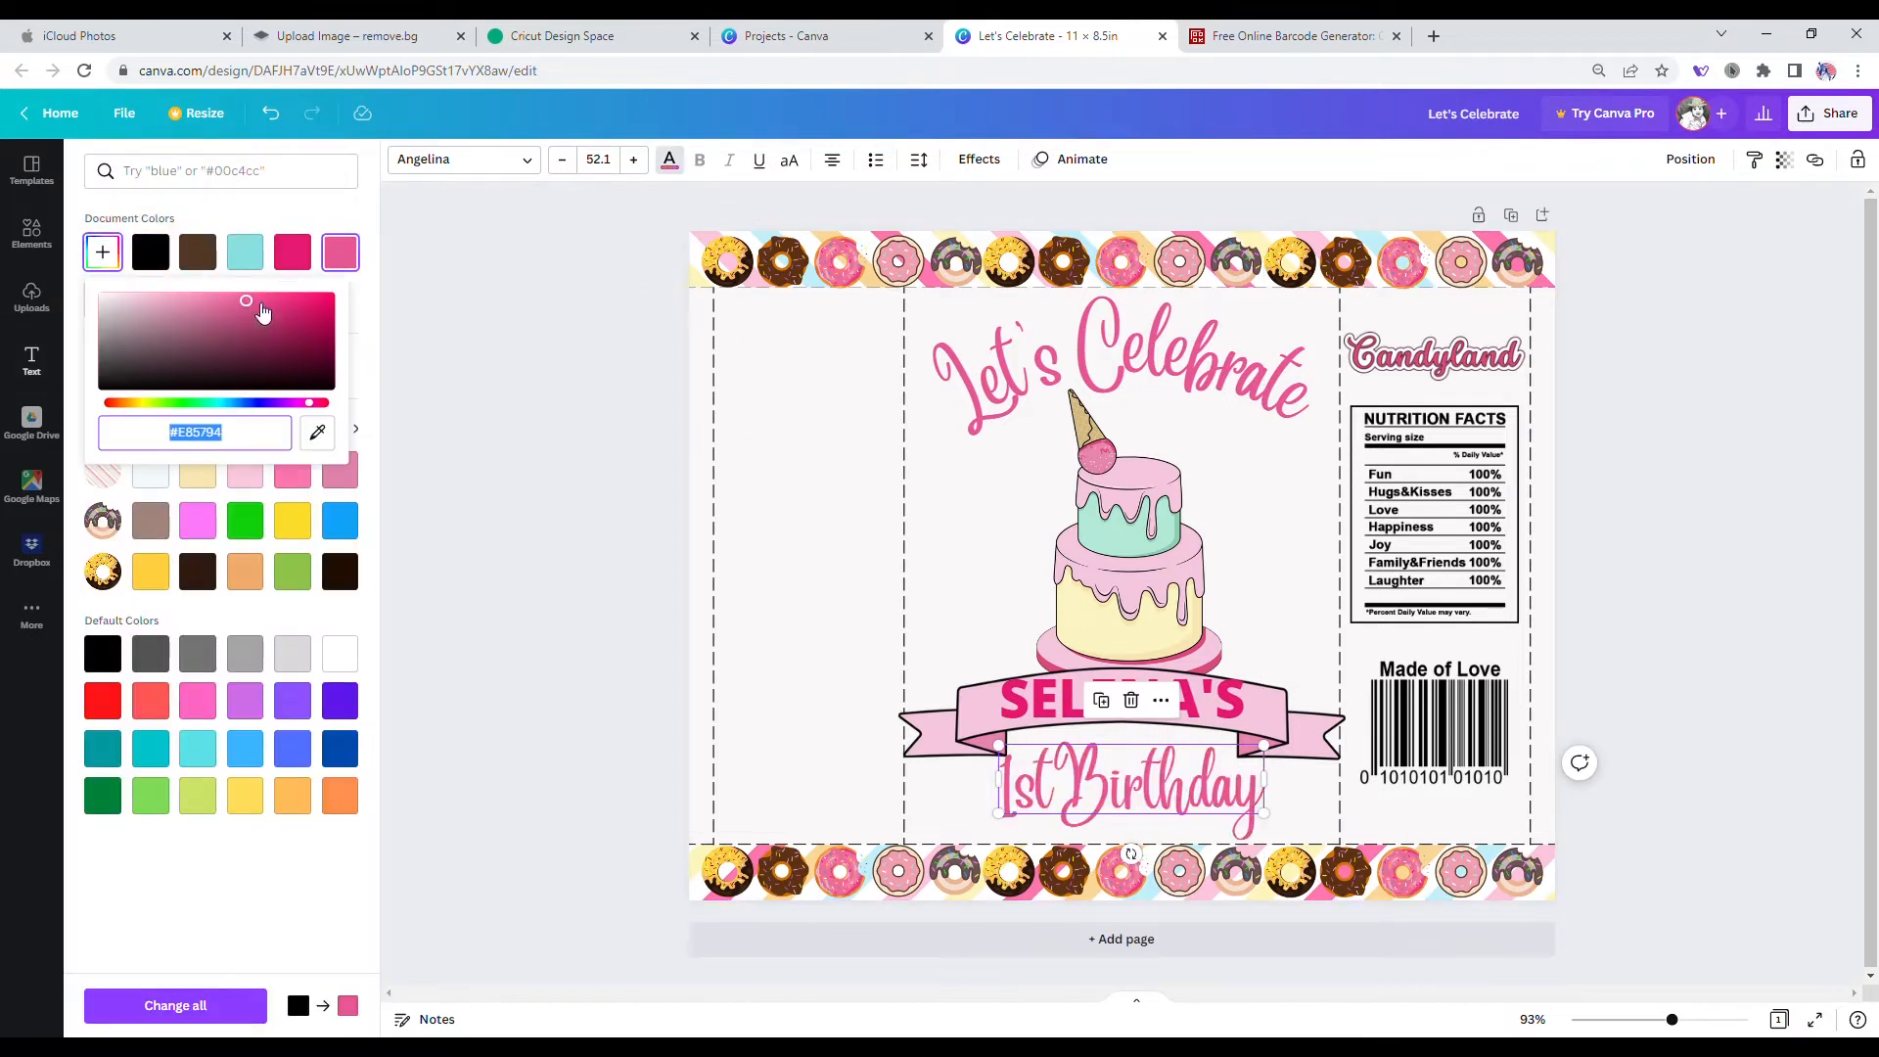
{"action": "left_click", "coordinate": [248, 320]}
{"action": "left_click", "coordinate": [602, 607]}
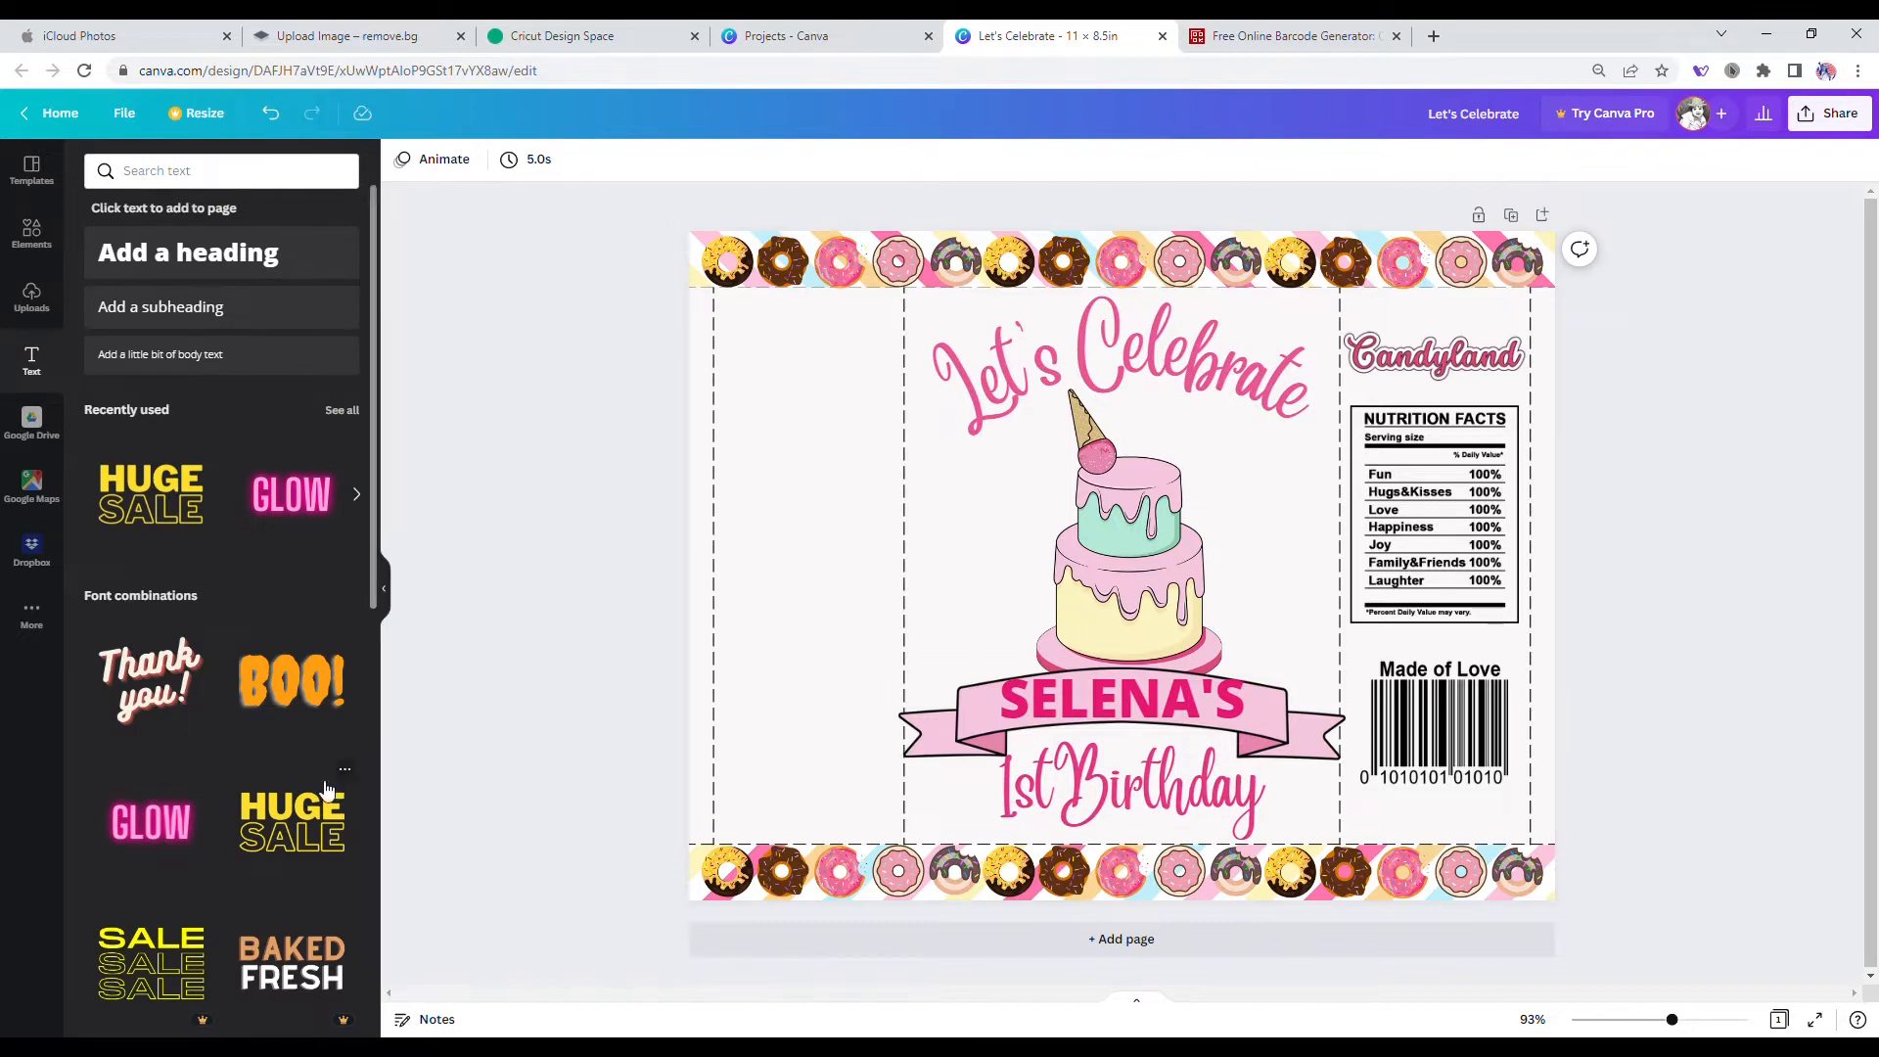
Step: Add a new heading and set it in the Brightwall font
{"action": "left_click", "coordinate": [31, 296]}
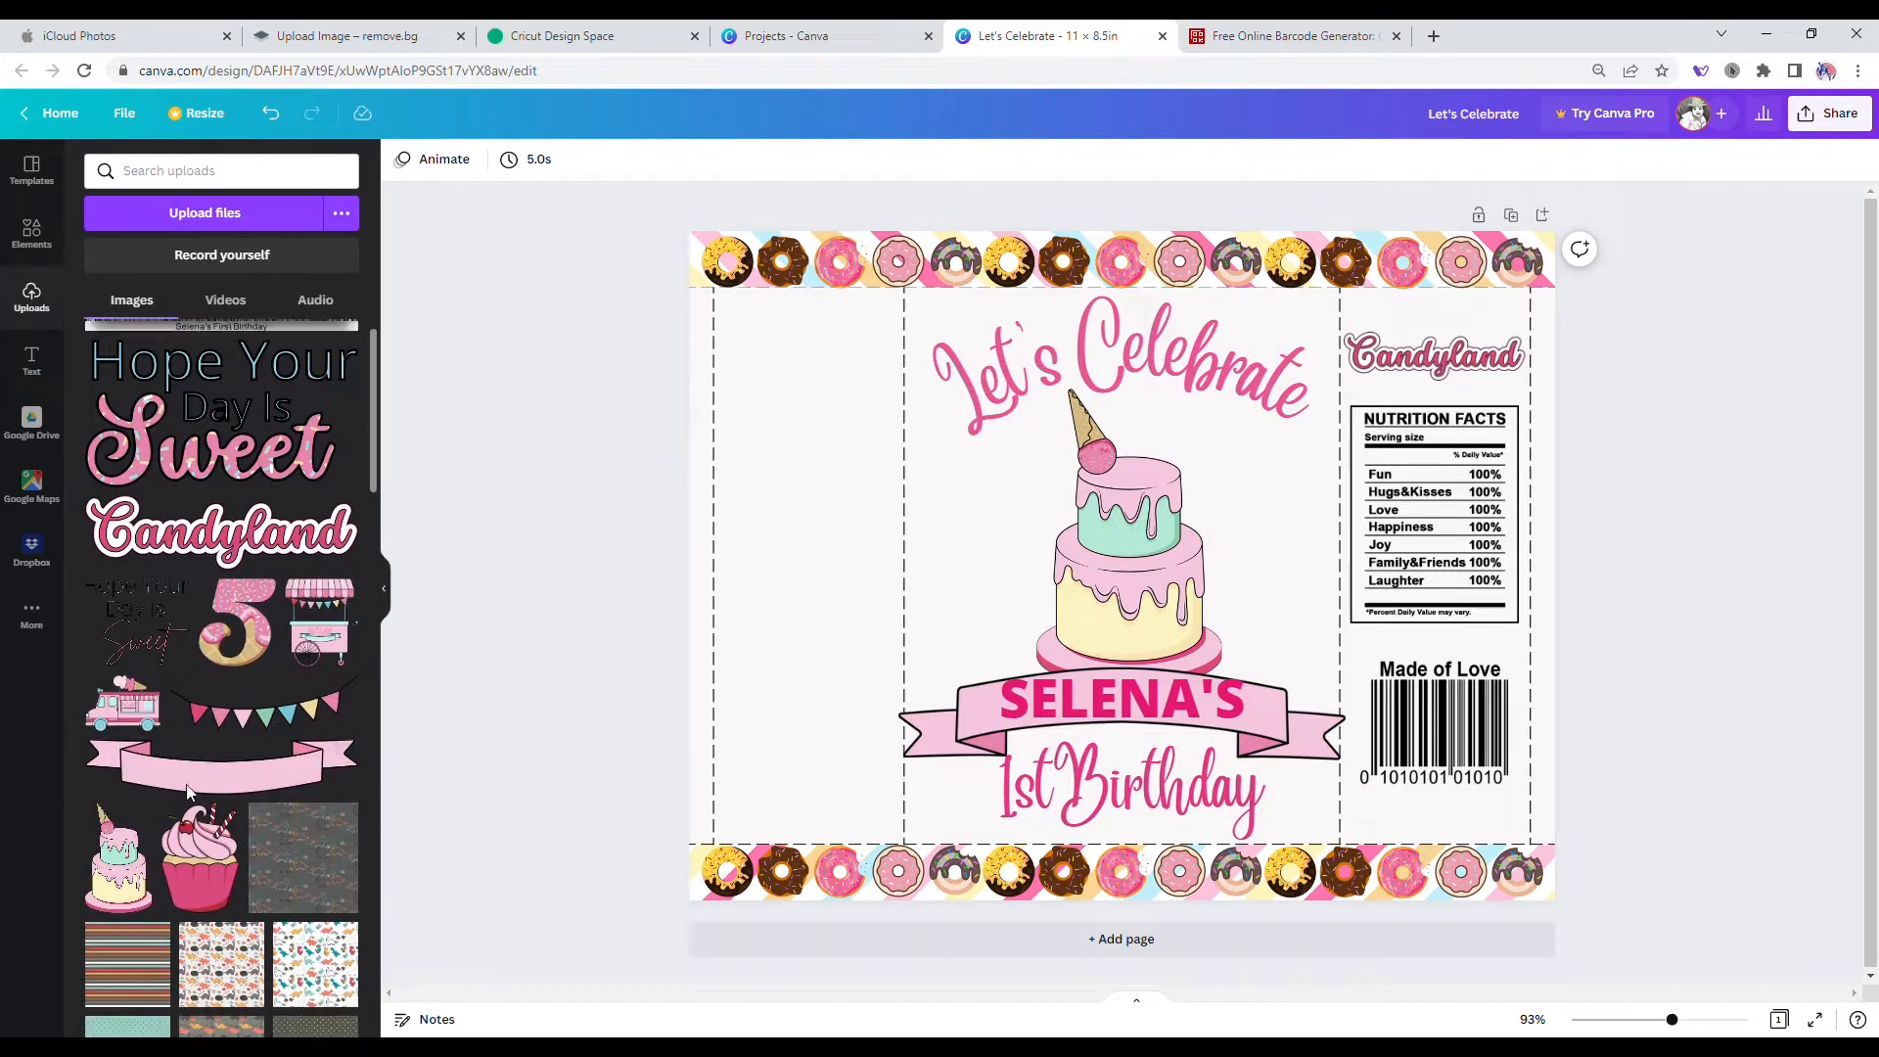
{"action": "left_click", "coordinate": [31, 359]}
{"action": "left_click", "coordinate": [222, 251]}
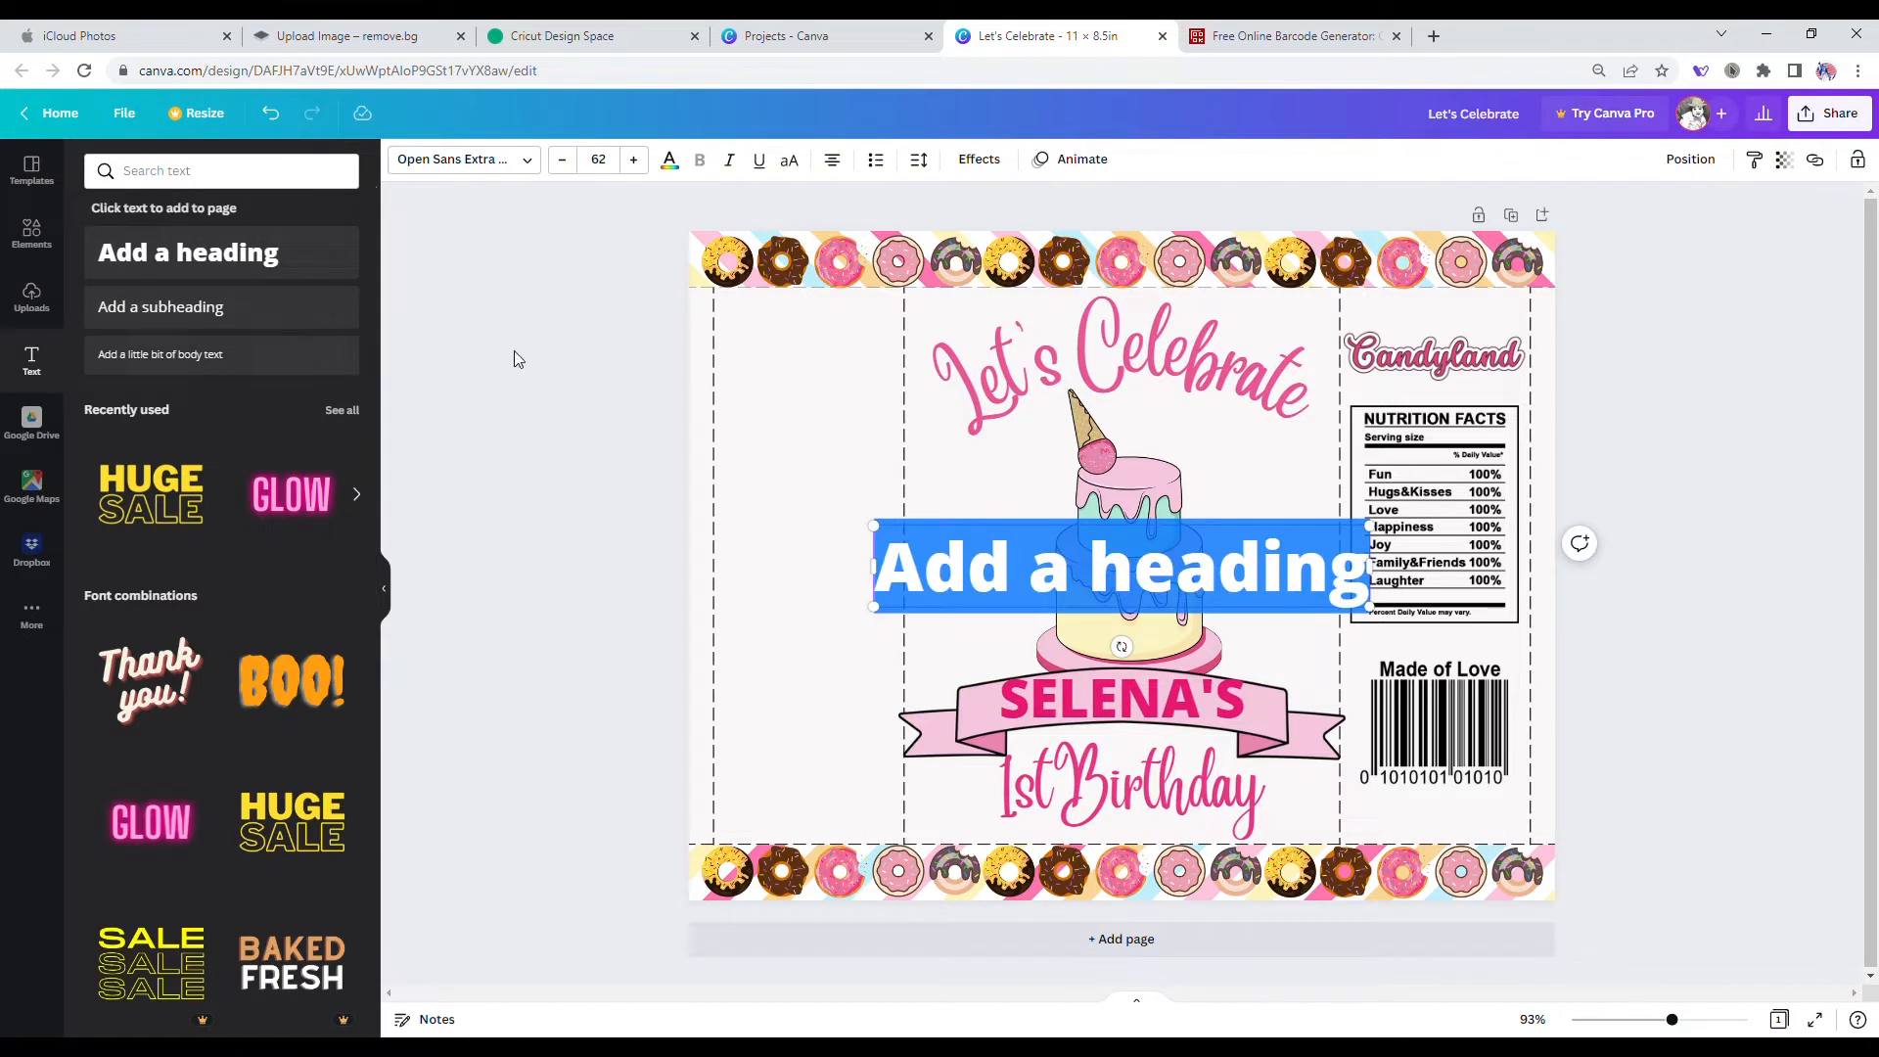
{"action": "left_click", "coordinate": [460, 160]}
{"action": "left_click", "coordinate": [153, 399]}
{"action": "type", "text": "Tha"}
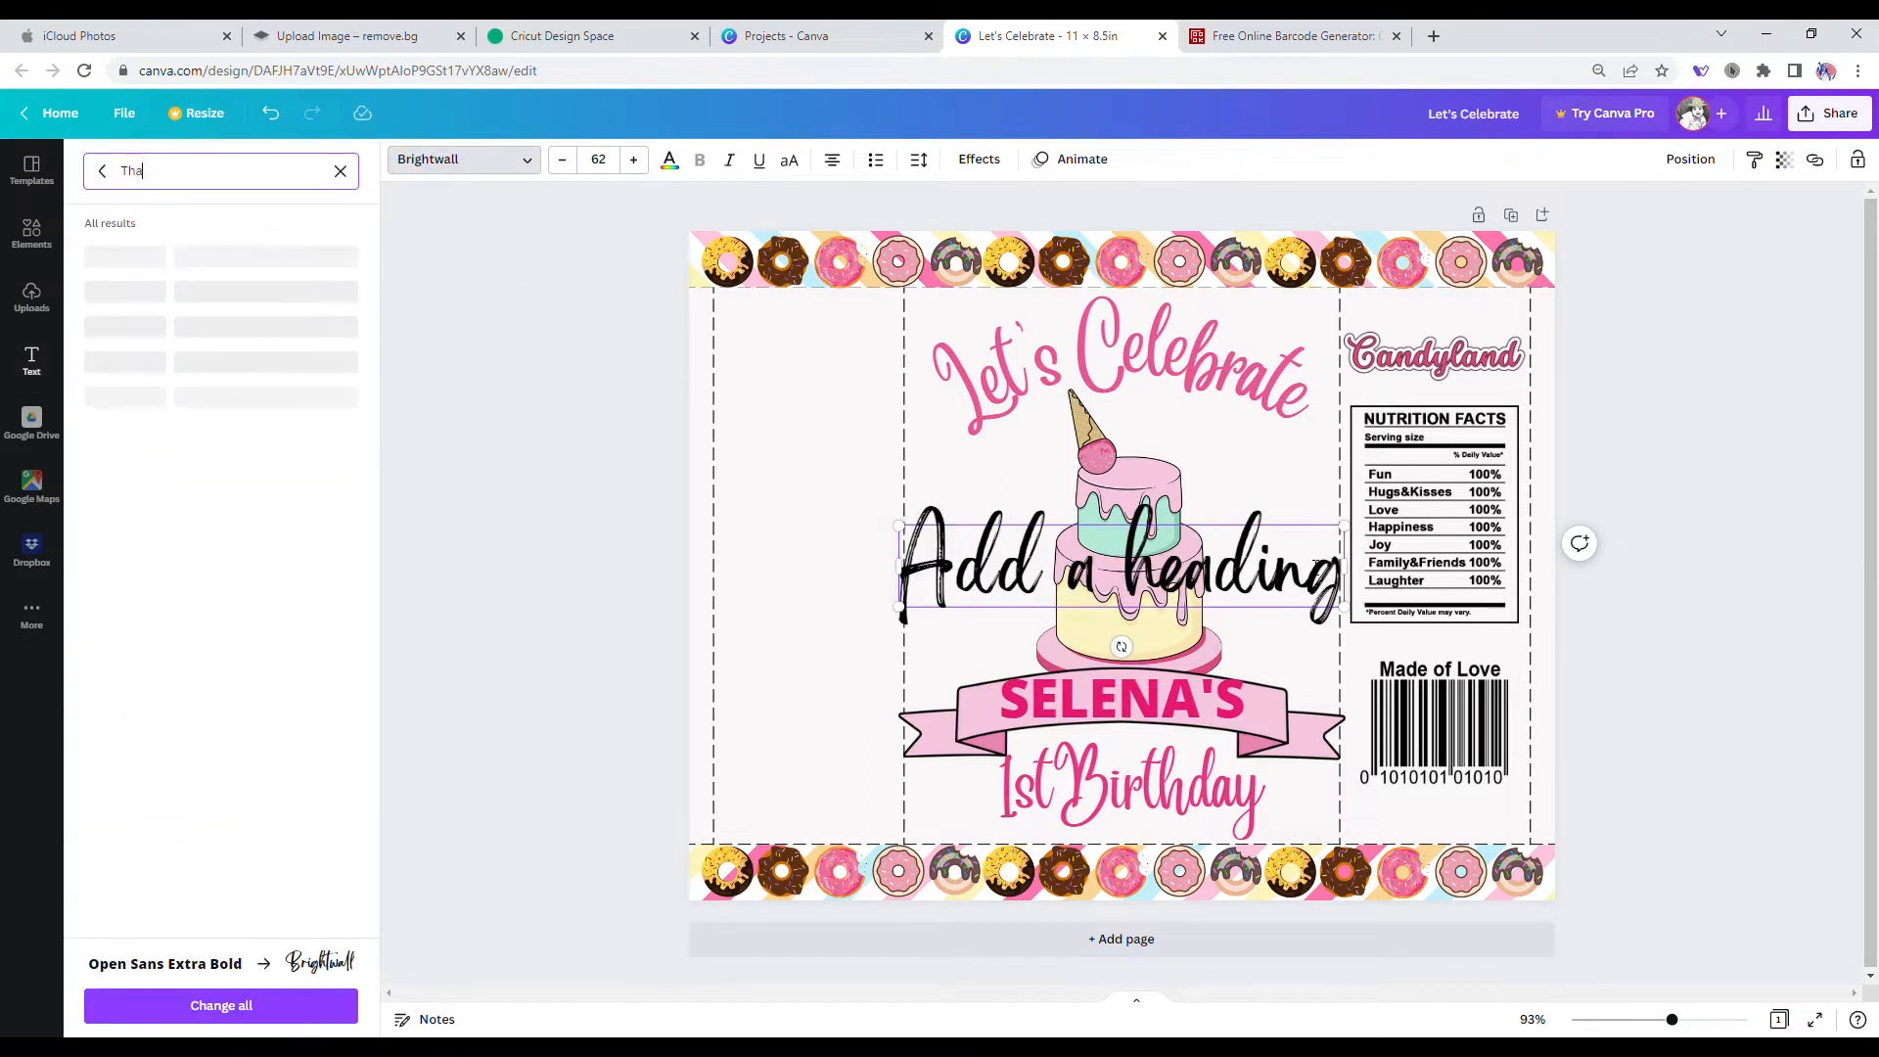
Step: Replace the new heading's placeholder text with "Thanks for Coming!"
{"action": "double_click", "coordinate": [1006, 572]}
{"action": "left_click", "coordinate": [967, 577]}
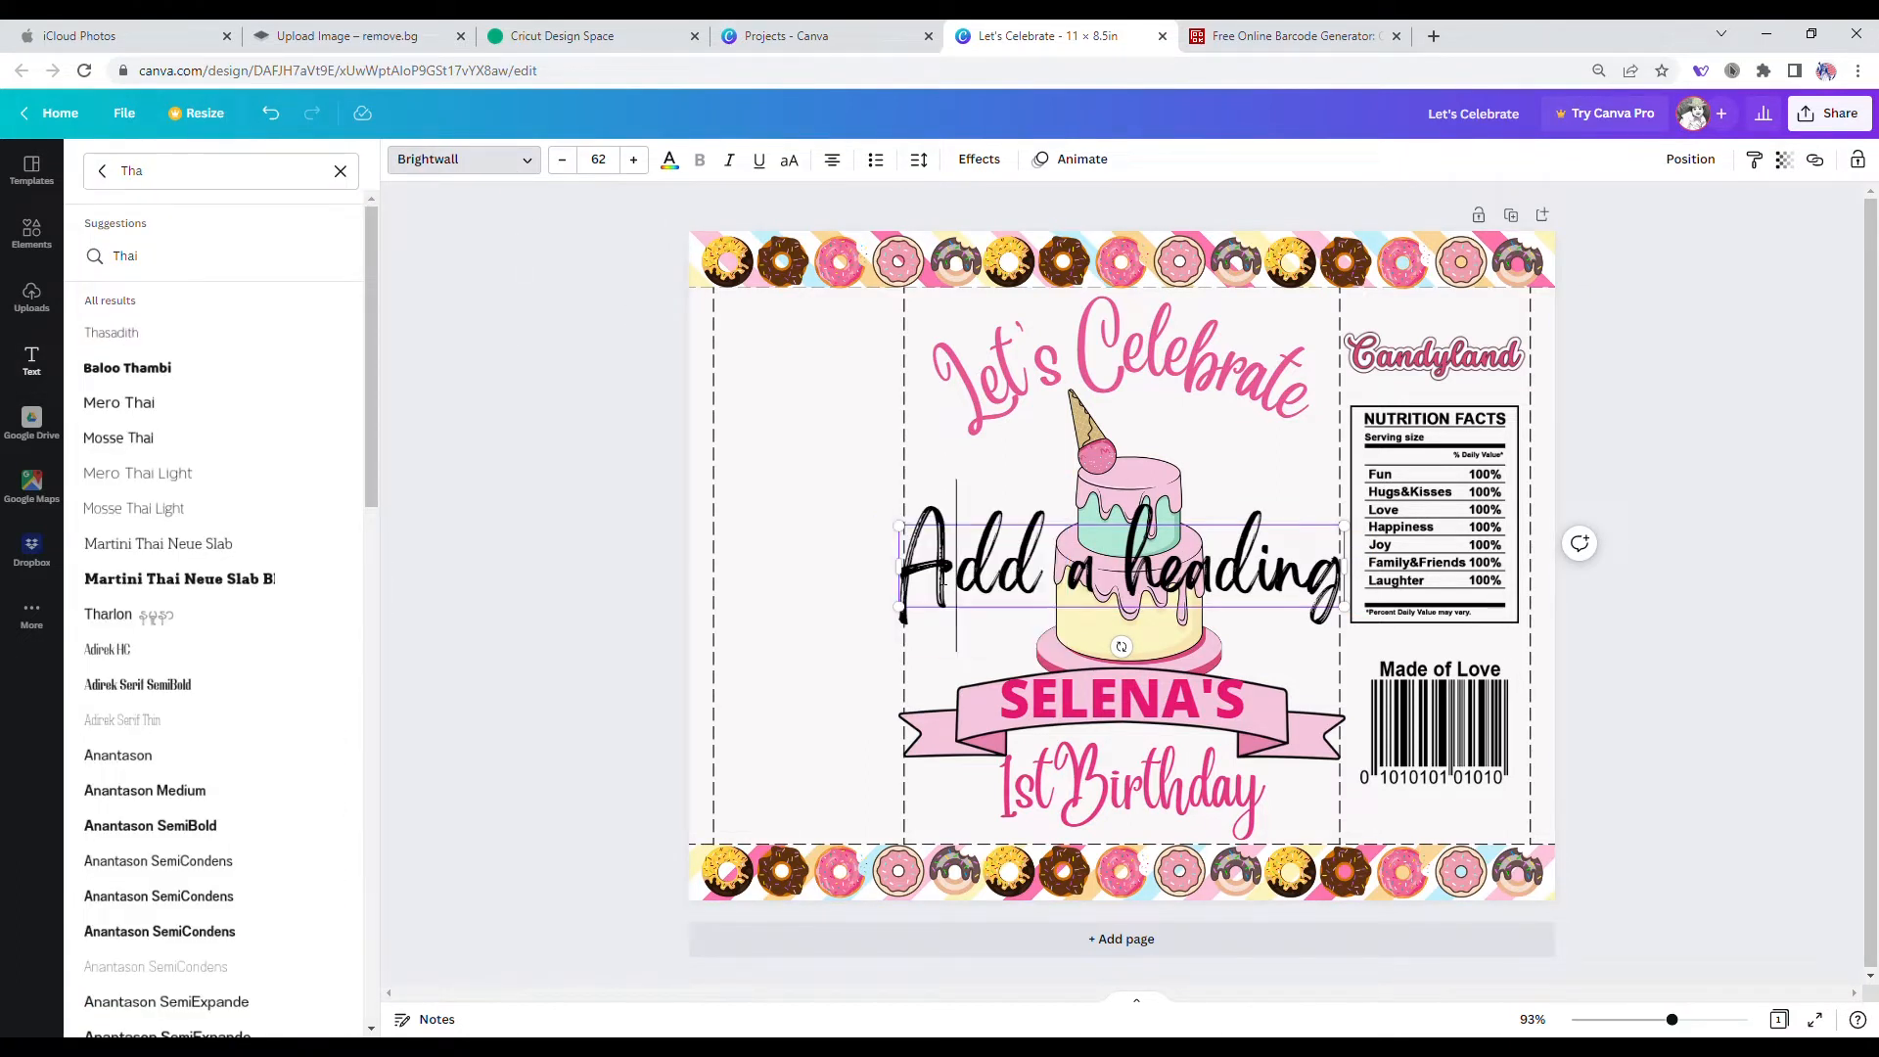
{"action": "key", "text": "Delete"}
{"action": "key", "text": "Delete"}
{"action": "key", "text": "Delete"}
{"action": "key", "text": "Delete"}
{"action": "key", "text": "Delete"}
{"action": "key", "text": "Delete"}
{"action": "key", "text": "Delete"}
{"action": "key", "text": "Delete"}
{"action": "key", "text": "Delete"}
{"action": "key", "text": "Delete"}
{"action": "key", "text": "Delete"}
{"action": "key", "text": "Delete"}
{"action": "key", "text": "BackSpace"}
{"action": "type", "text": "Thanks"}
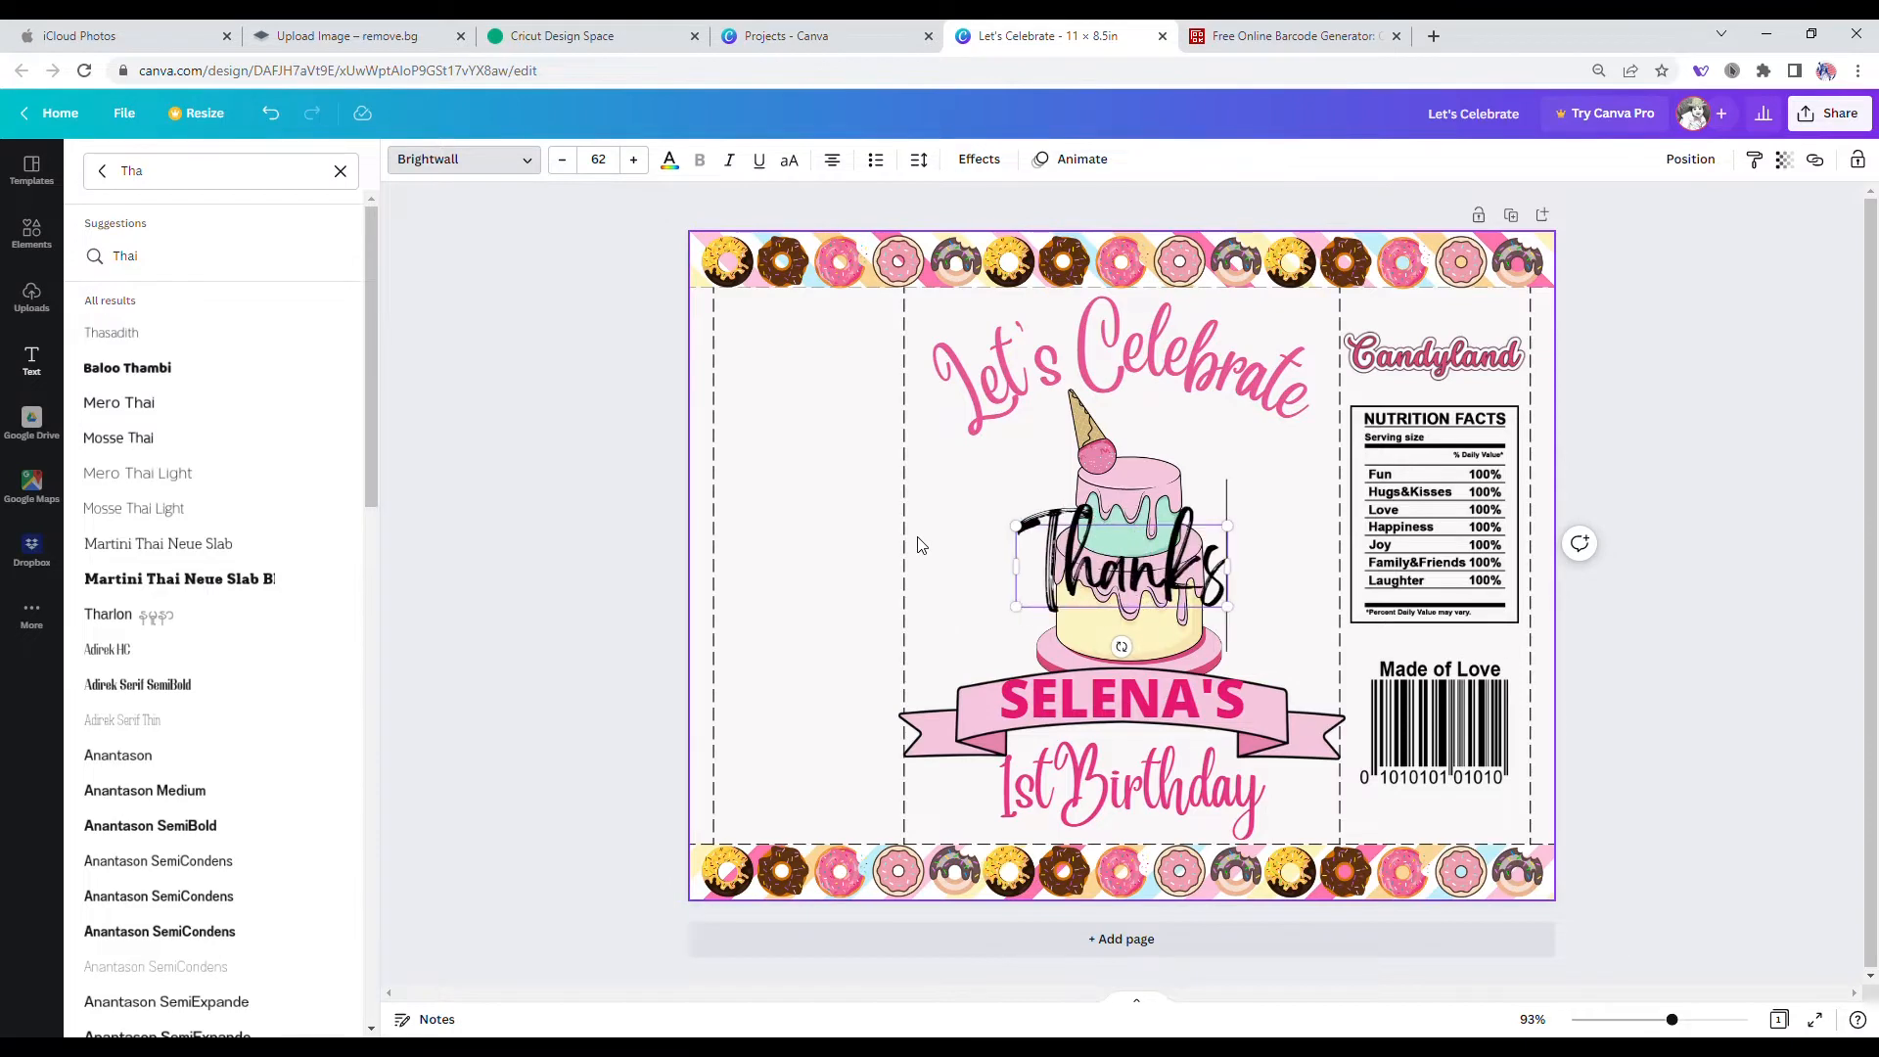
{"action": "type", "text": " for Coming!"}
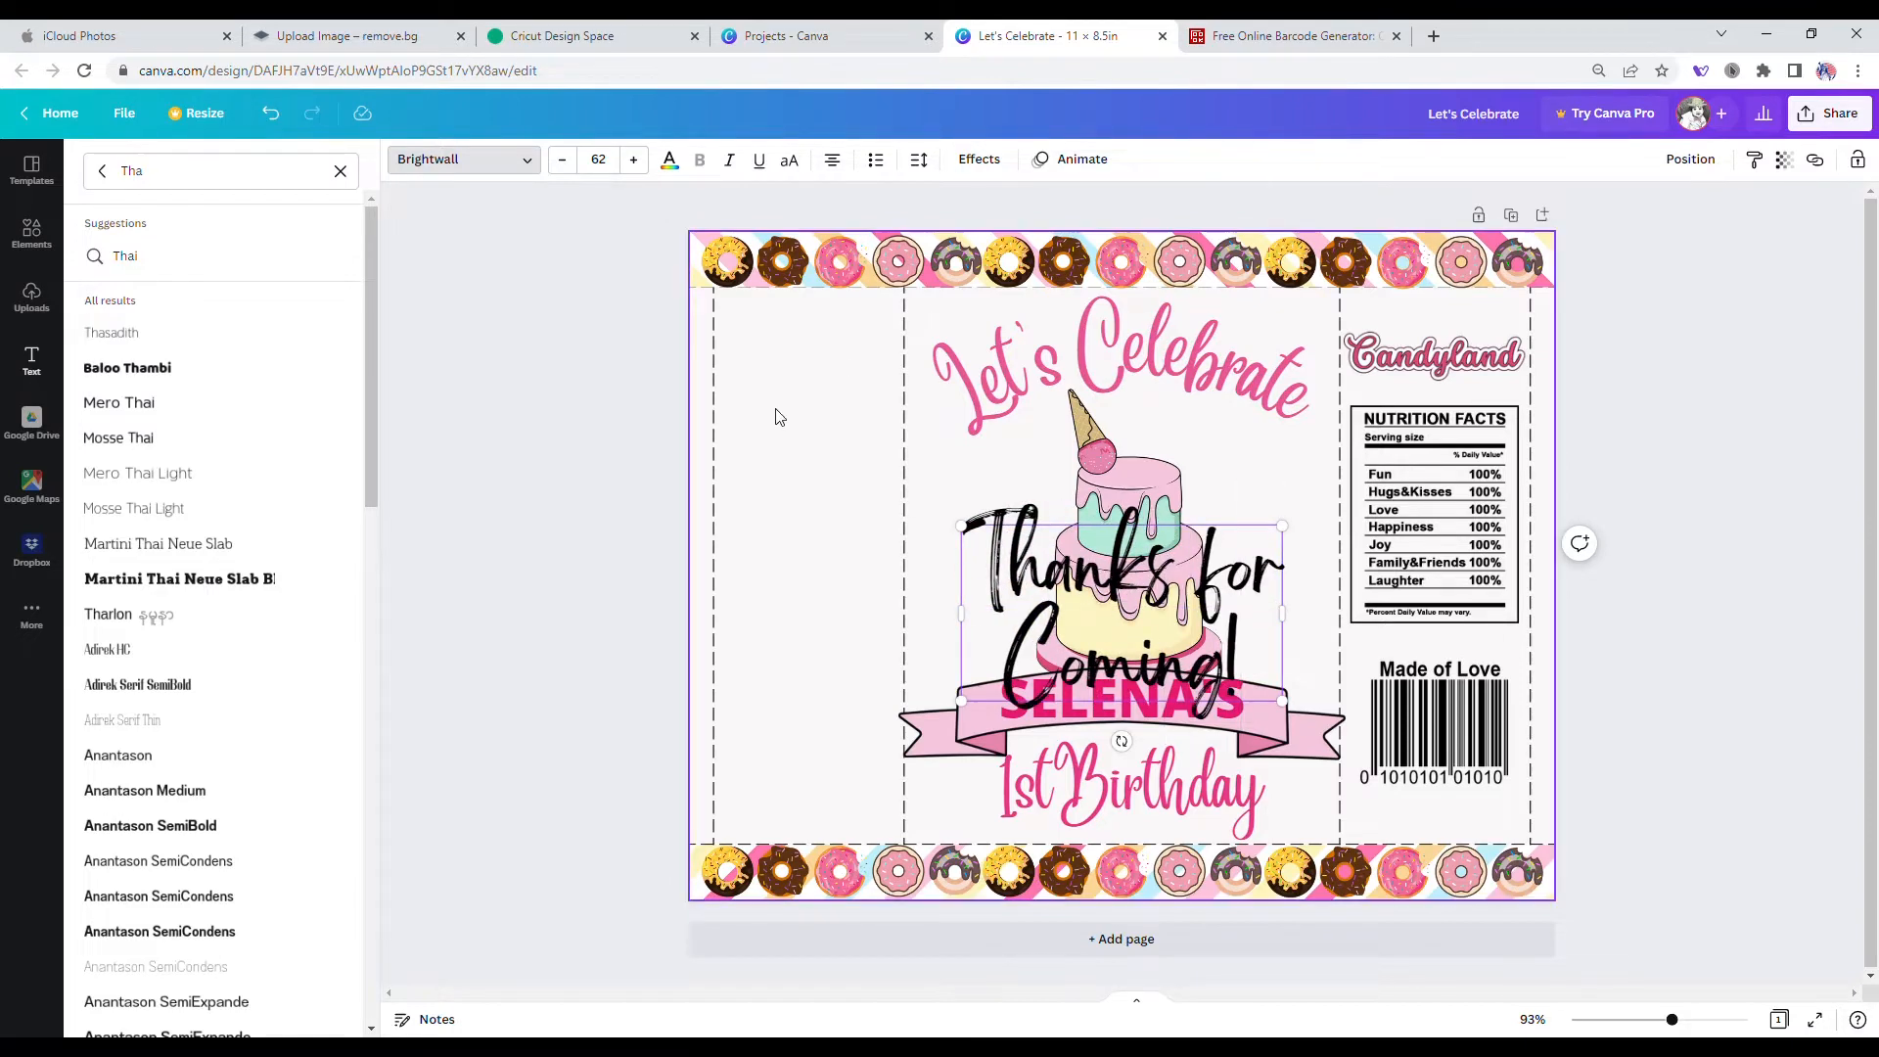
Step: Move the "Thanks for Coming!" text to the top of the left panel and shrink it to font size 38.9
{"action": "left_click", "coordinate": [669, 159]}
{"action": "left_click_drag", "start_coordinate": [1049, 580], "coordinate": [778, 392]}
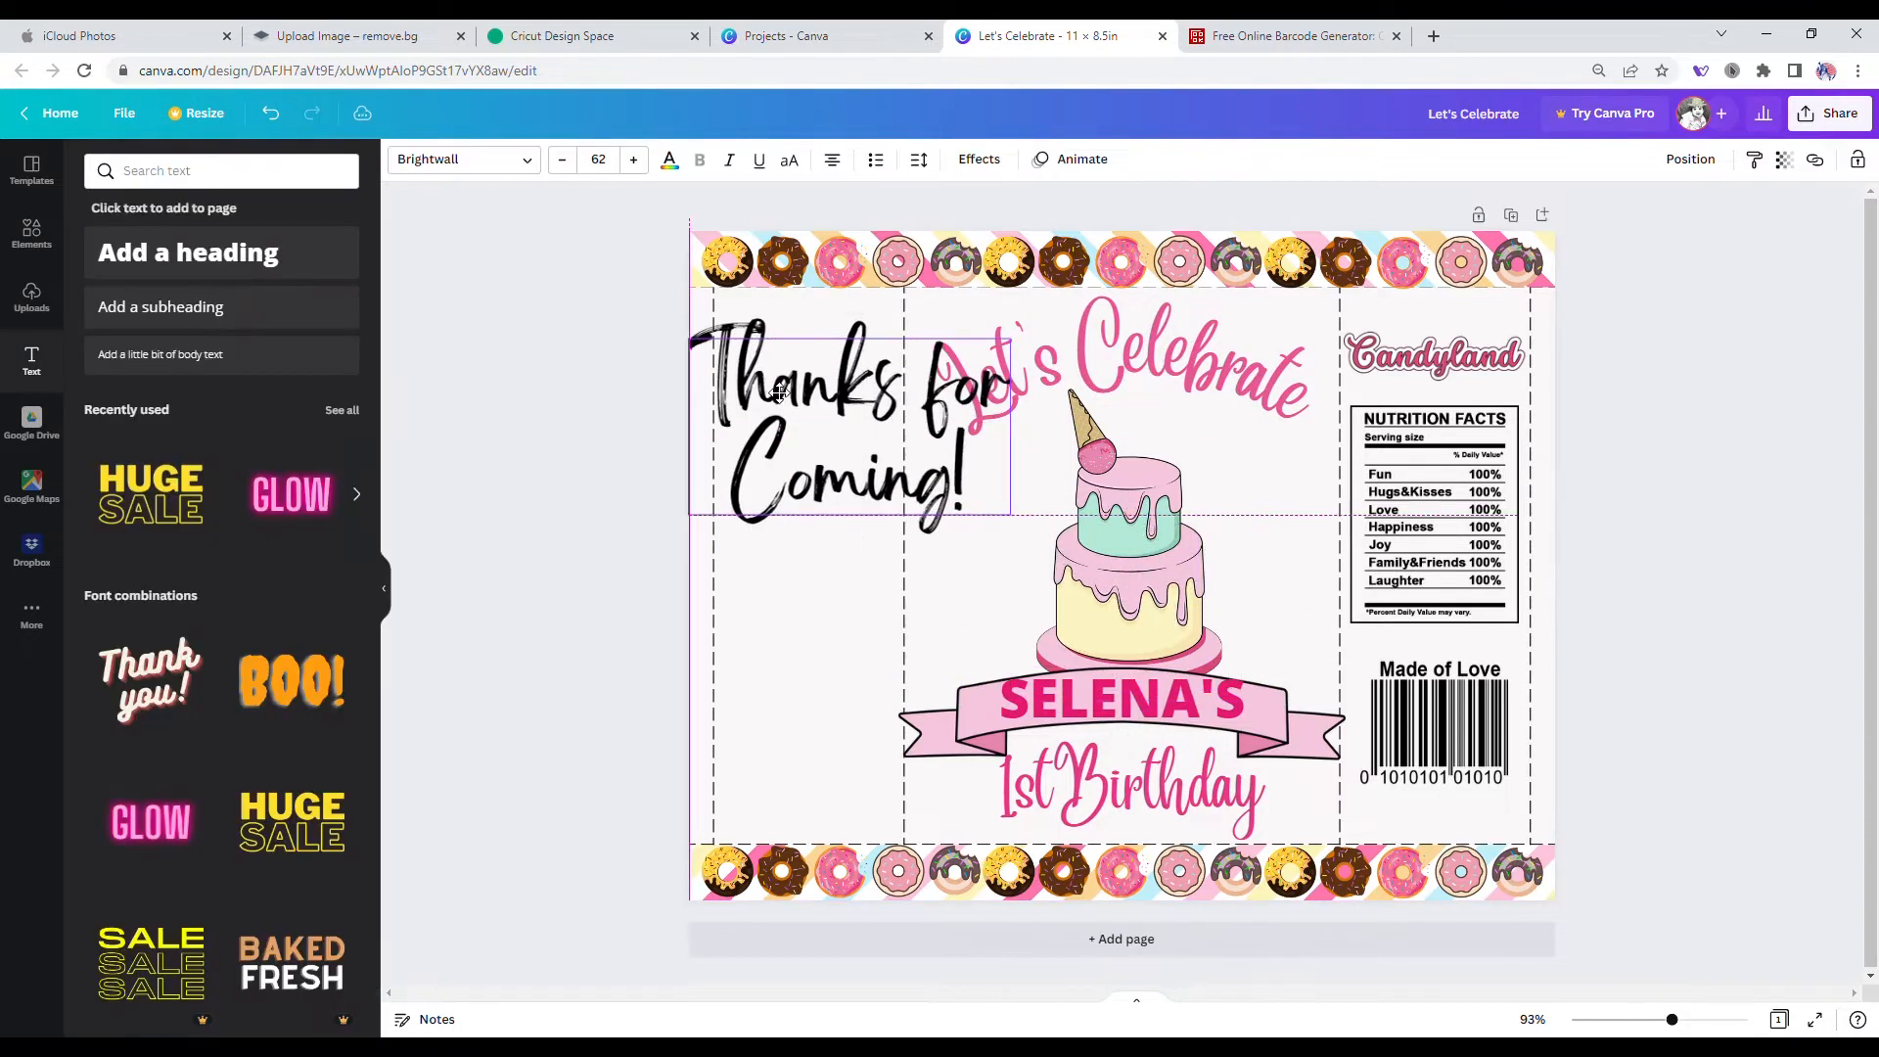
{"action": "left_click_drag", "start_coordinate": [1011, 515], "coordinate": [855, 372]}
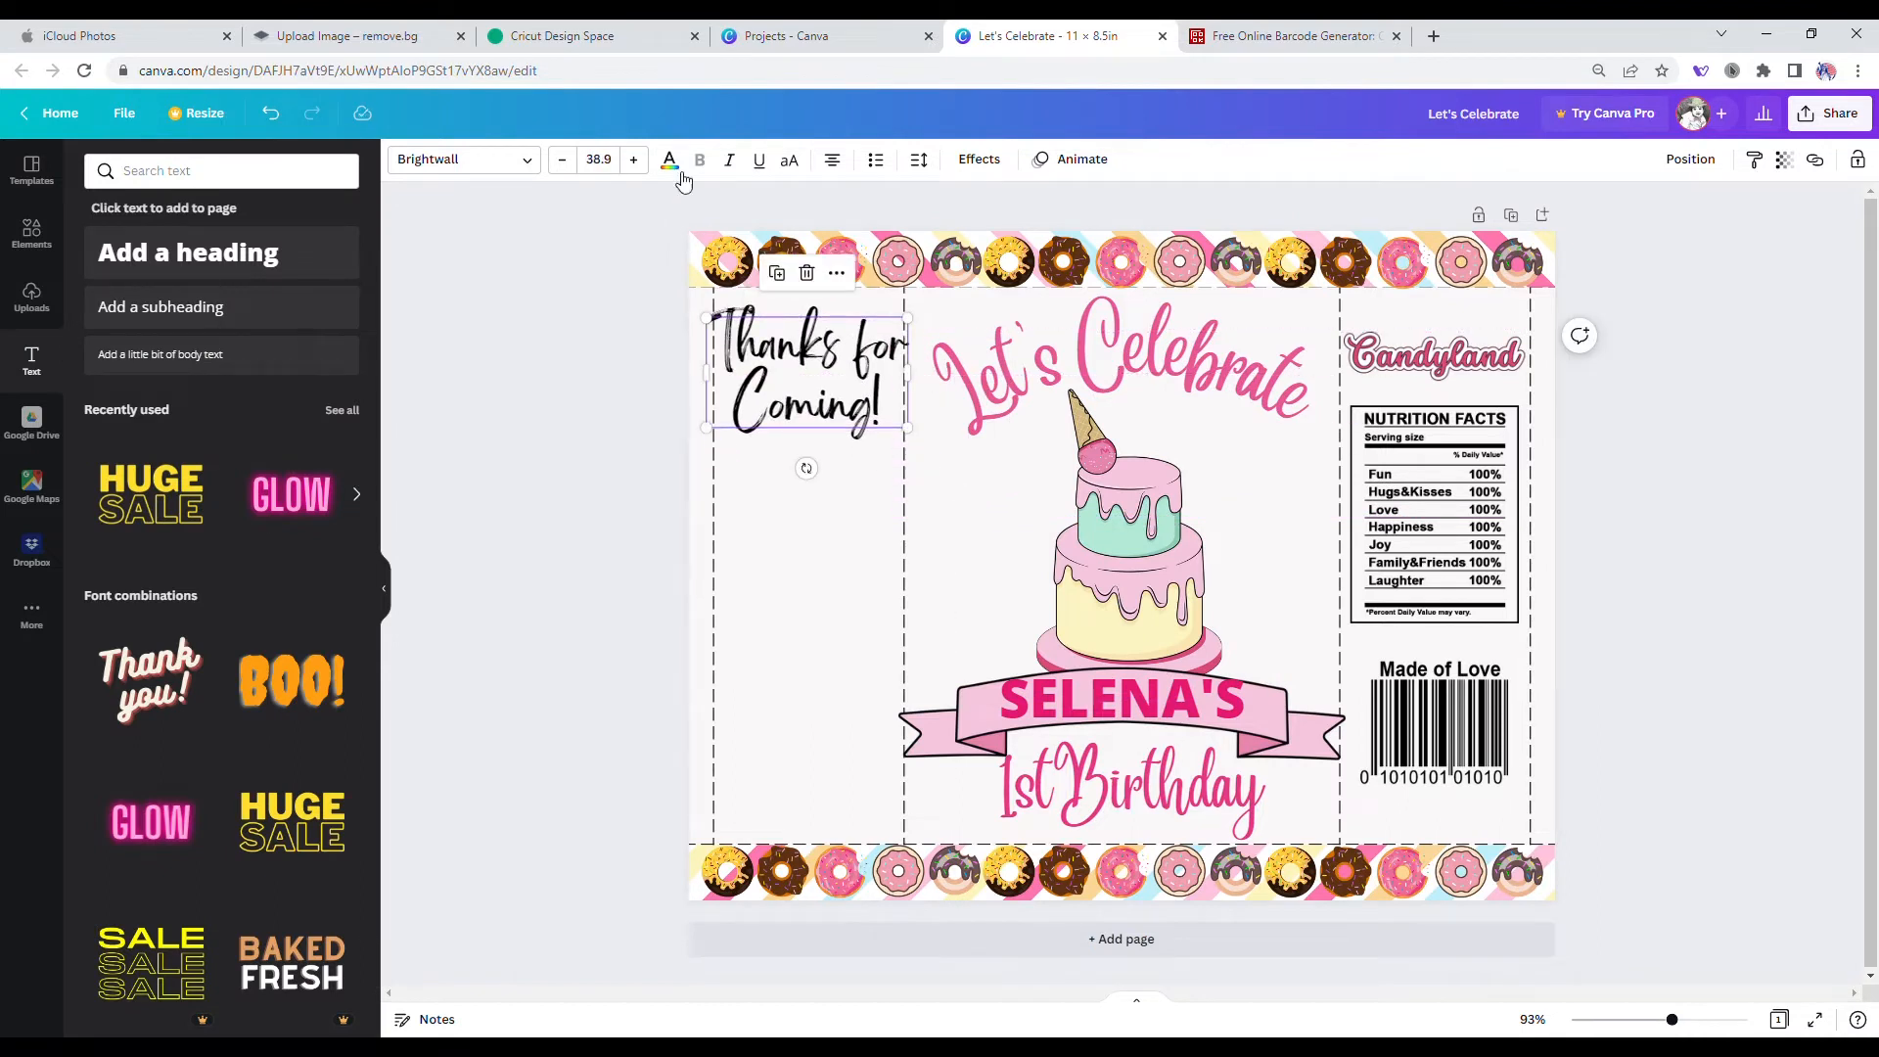
Step: Color the "Thanks for Coming!" text bright pink #EF2379
{"action": "left_click", "coordinate": [669, 159]}
{"action": "left_click", "coordinate": [293, 255]}
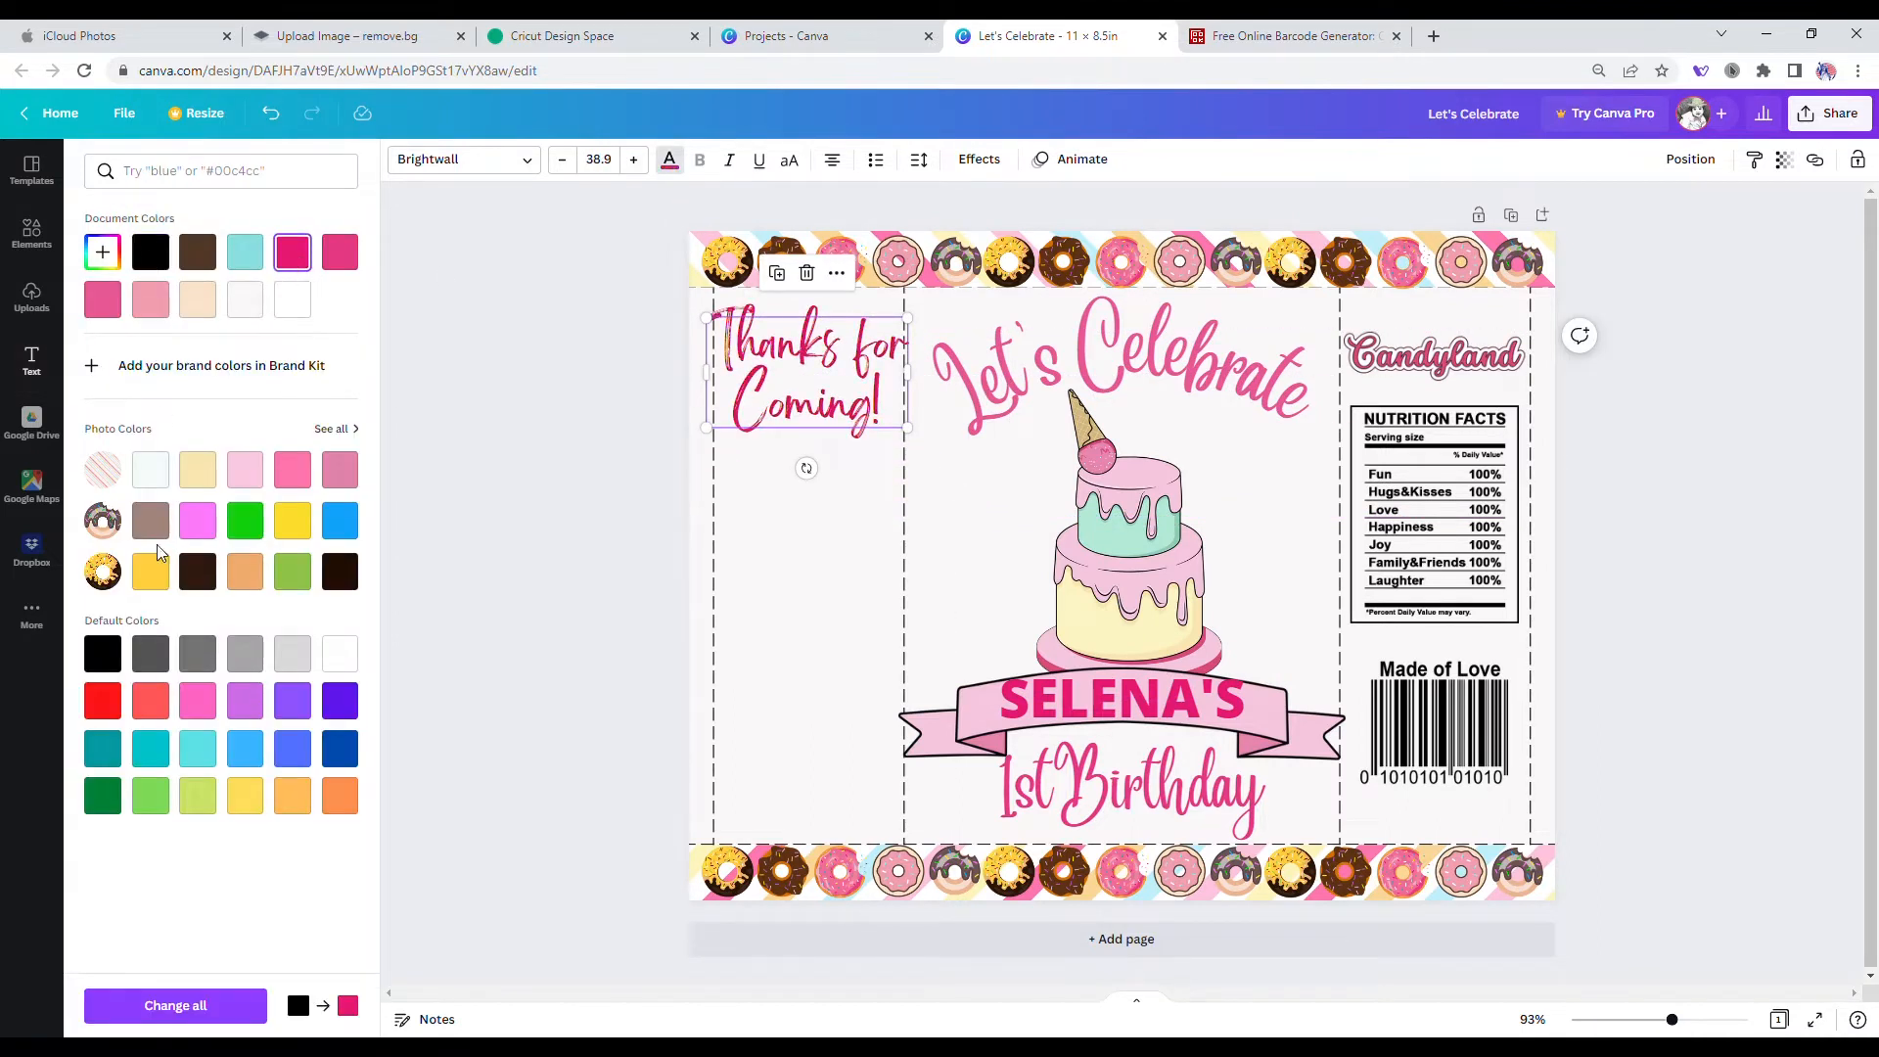
{"action": "left_click", "coordinate": [102, 253]}
{"action": "left_click_drag", "start_coordinate": [261, 345], "coordinate": [308, 302]}
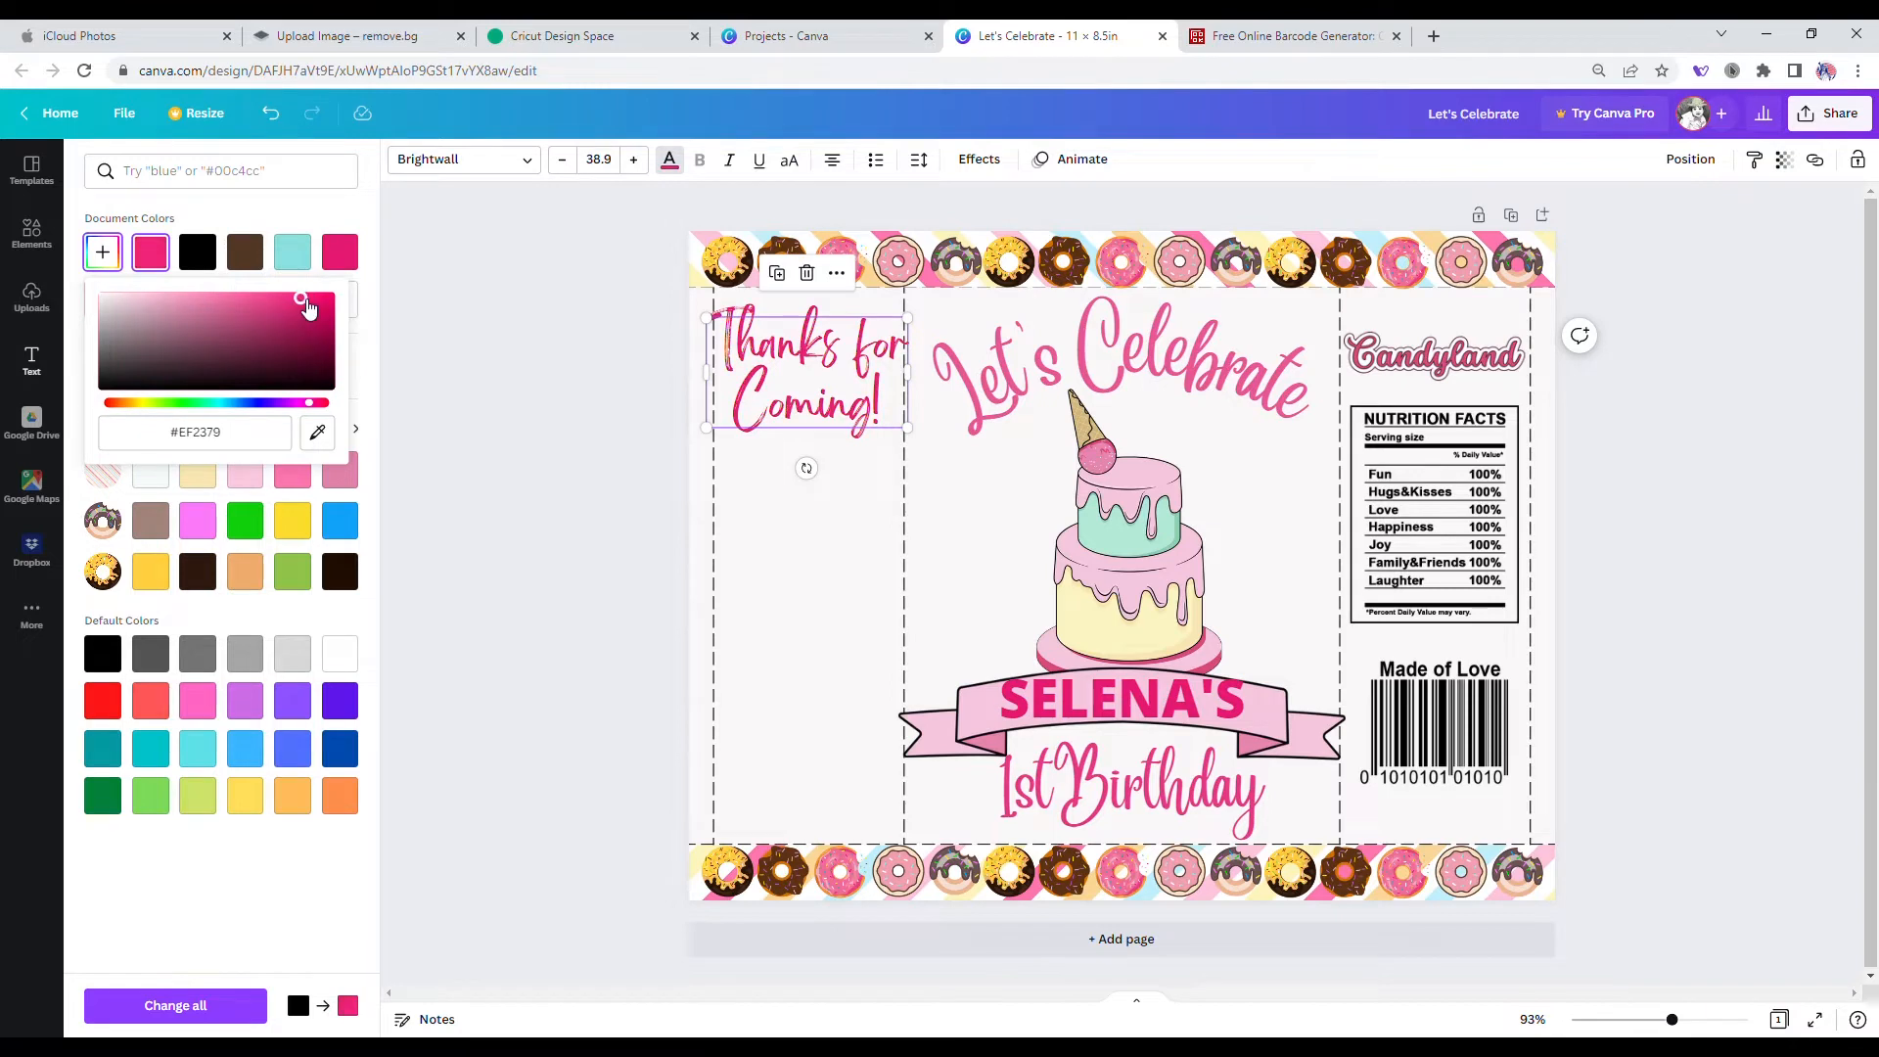
{"action": "double_click", "coordinate": [863, 393]}
{"action": "left_click", "coordinate": [861, 438]}
{"action": "left_click", "coordinate": [820, 529]}
{"action": "left_click", "coordinate": [430, 395]}
{"action": "left_click", "coordinate": [809, 400]}
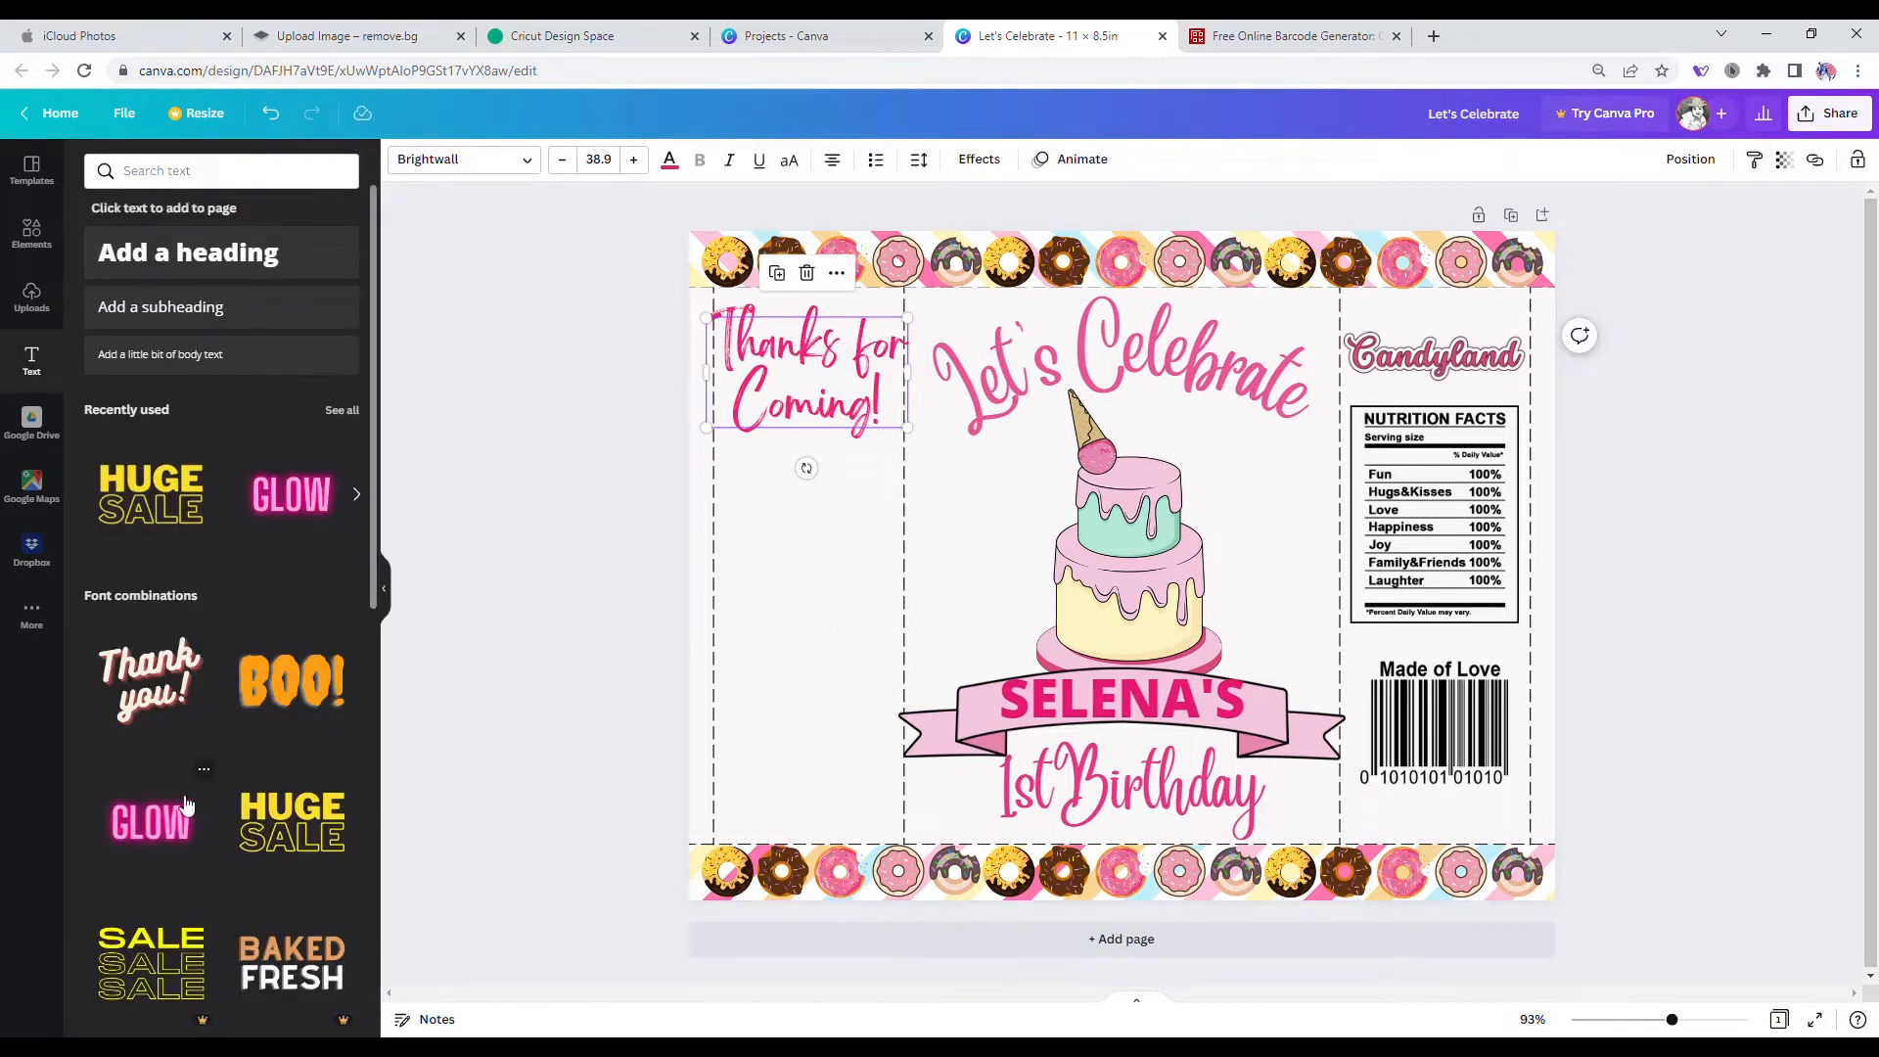
Step: Add the pink neon "You're Invited!" font combination and delete the existing "Thanks for Coming!" text
{"action": "scroll", "coordinate": [186, 842], "scroll_direction": "down", "scroll_amount": 10}
{"action": "left_click", "coordinate": [157, 529]}
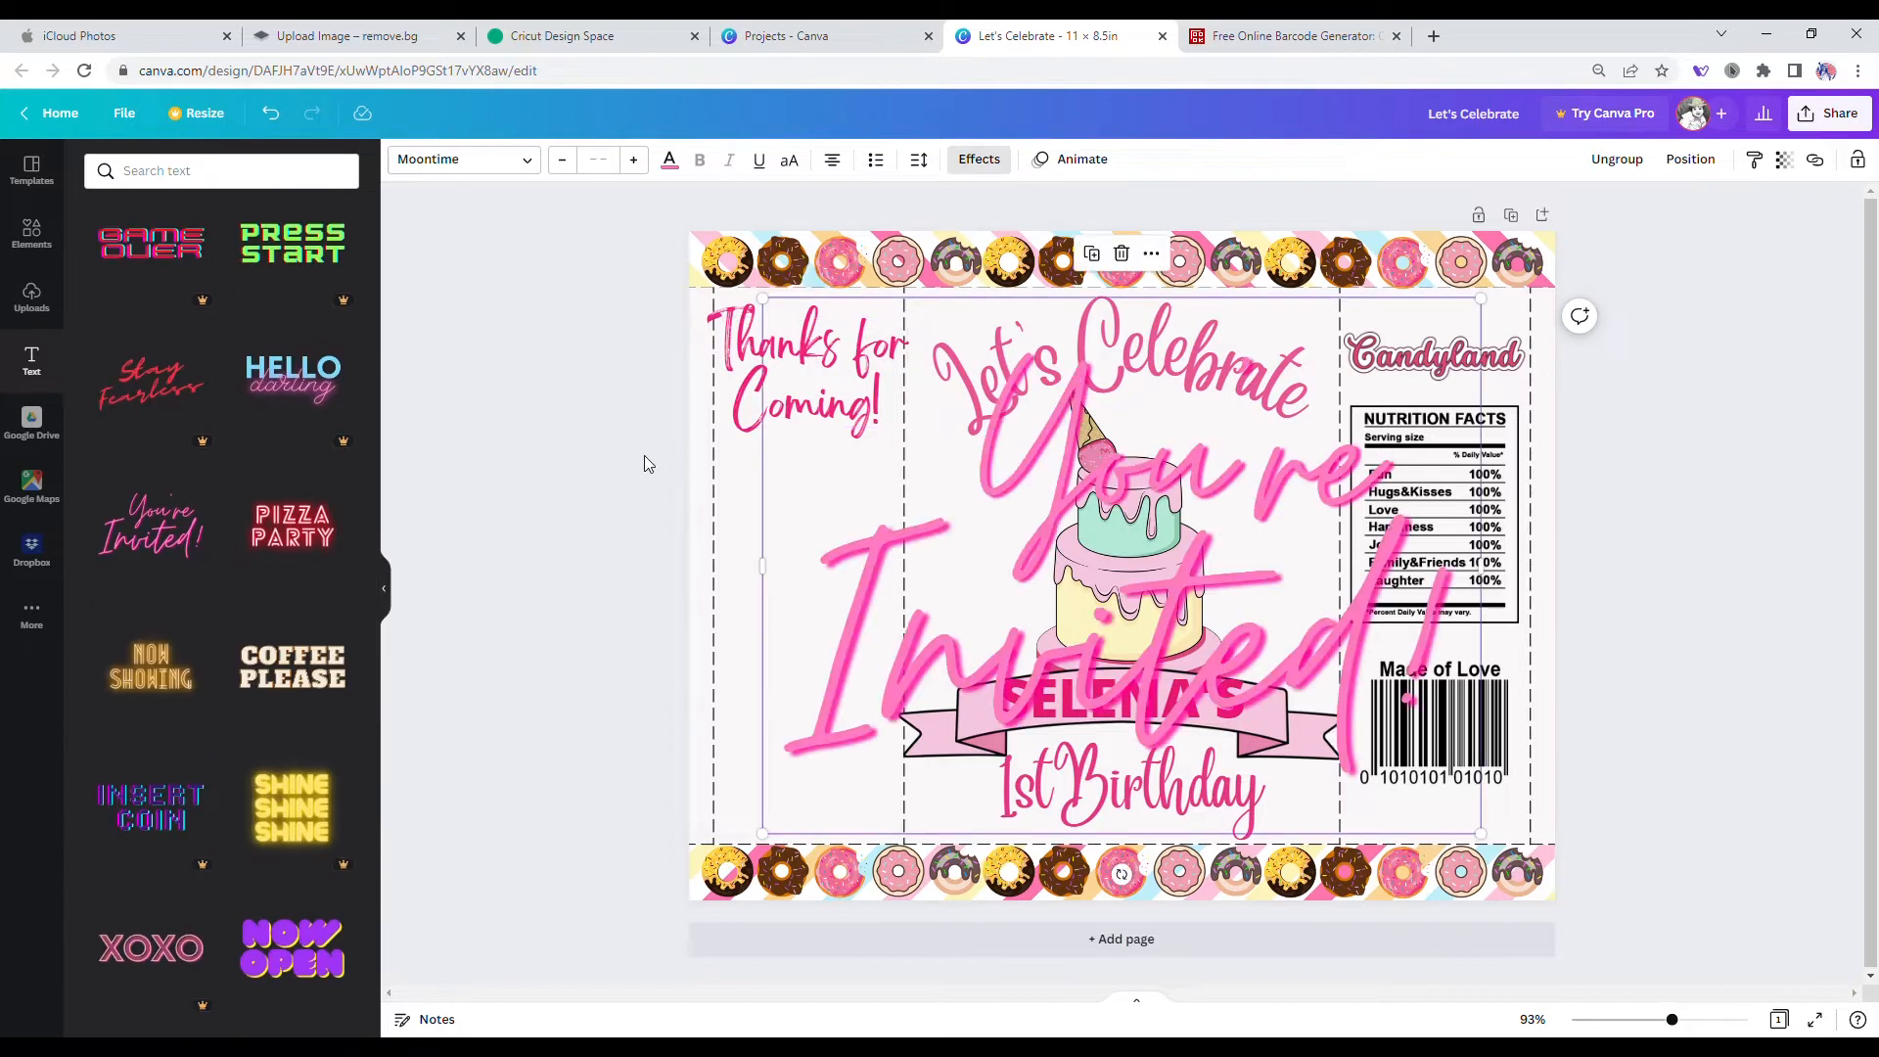
{"action": "left_click_drag", "start_coordinate": [1119, 479], "coordinate": [1010, 572]}
{"action": "left_click", "coordinate": [818, 399]}
{"action": "key", "text": "Delete"}
Step: Replace the word "Invited!" in the neon font combination with "Thanks"
{"action": "left_click_drag", "start_coordinate": [979, 640], "coordinate": [979, 575]}
{"action": "double_click", "coordinate": [979, 576]}
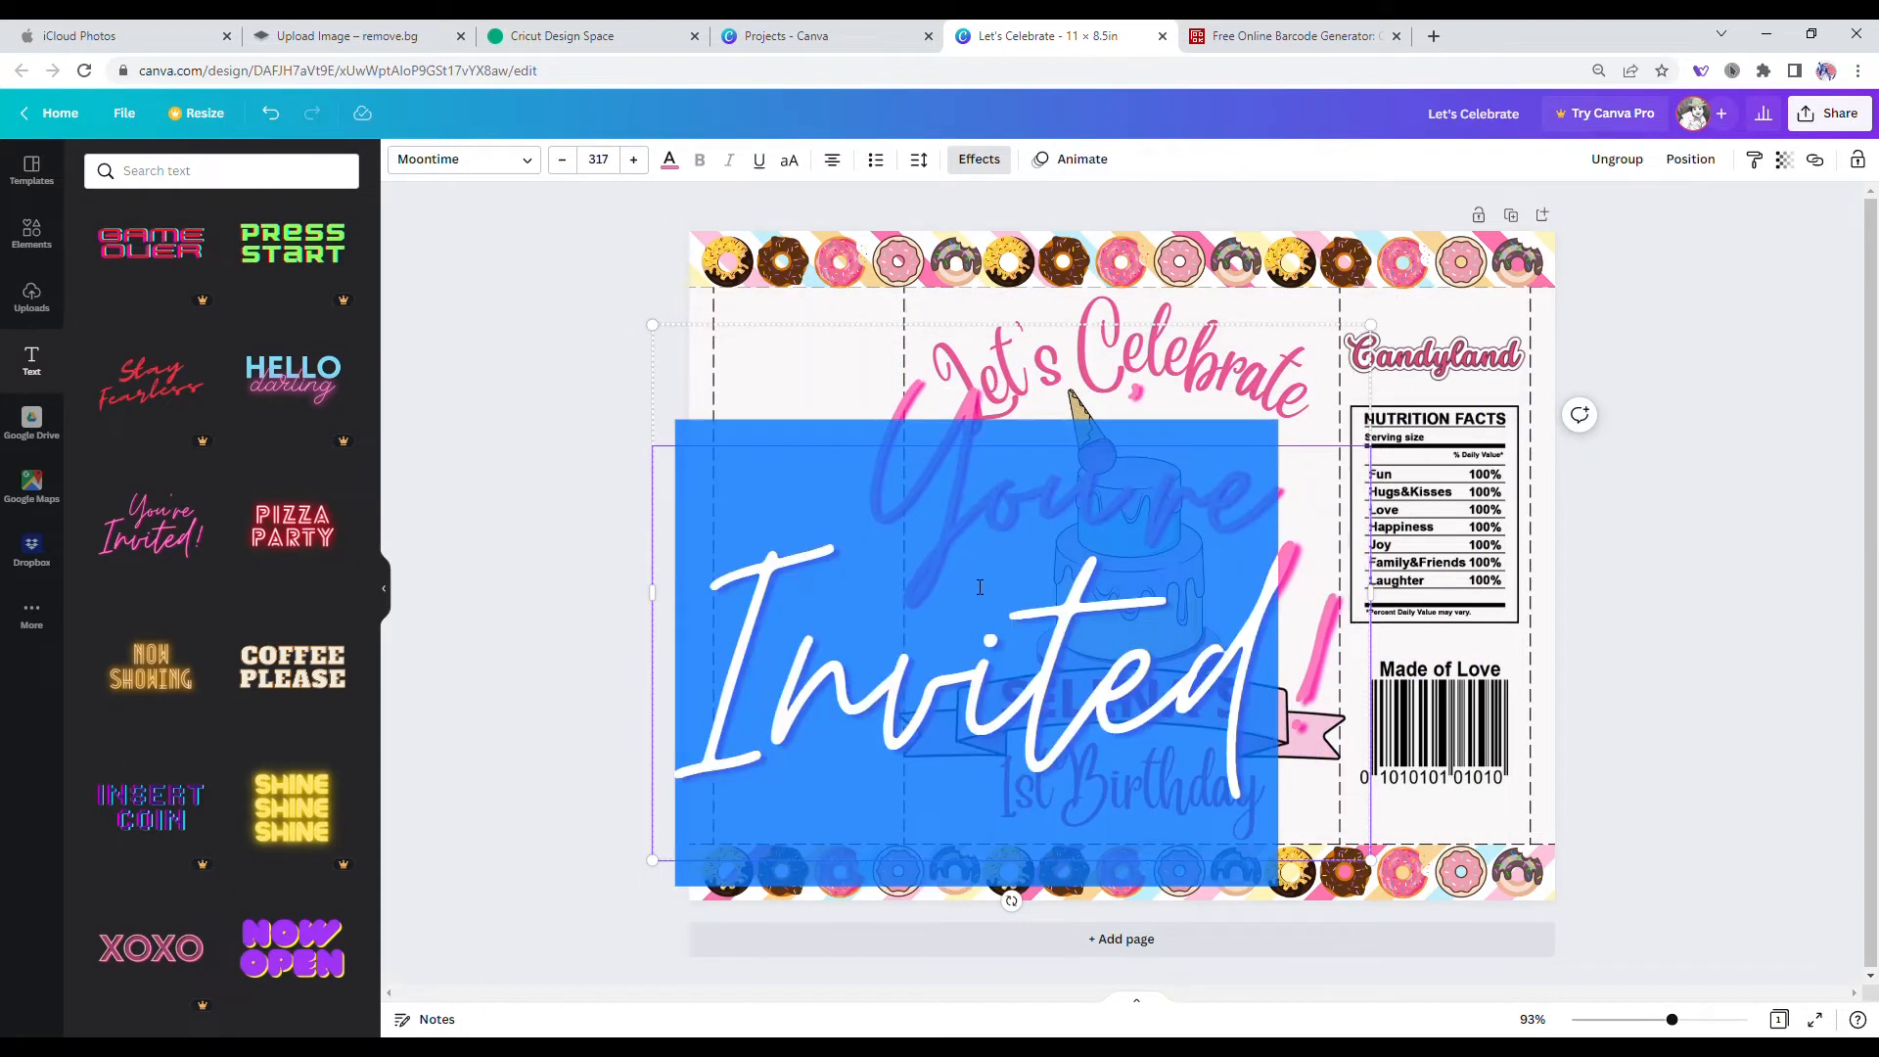
{"action": "type", "text": "Thanks!"}
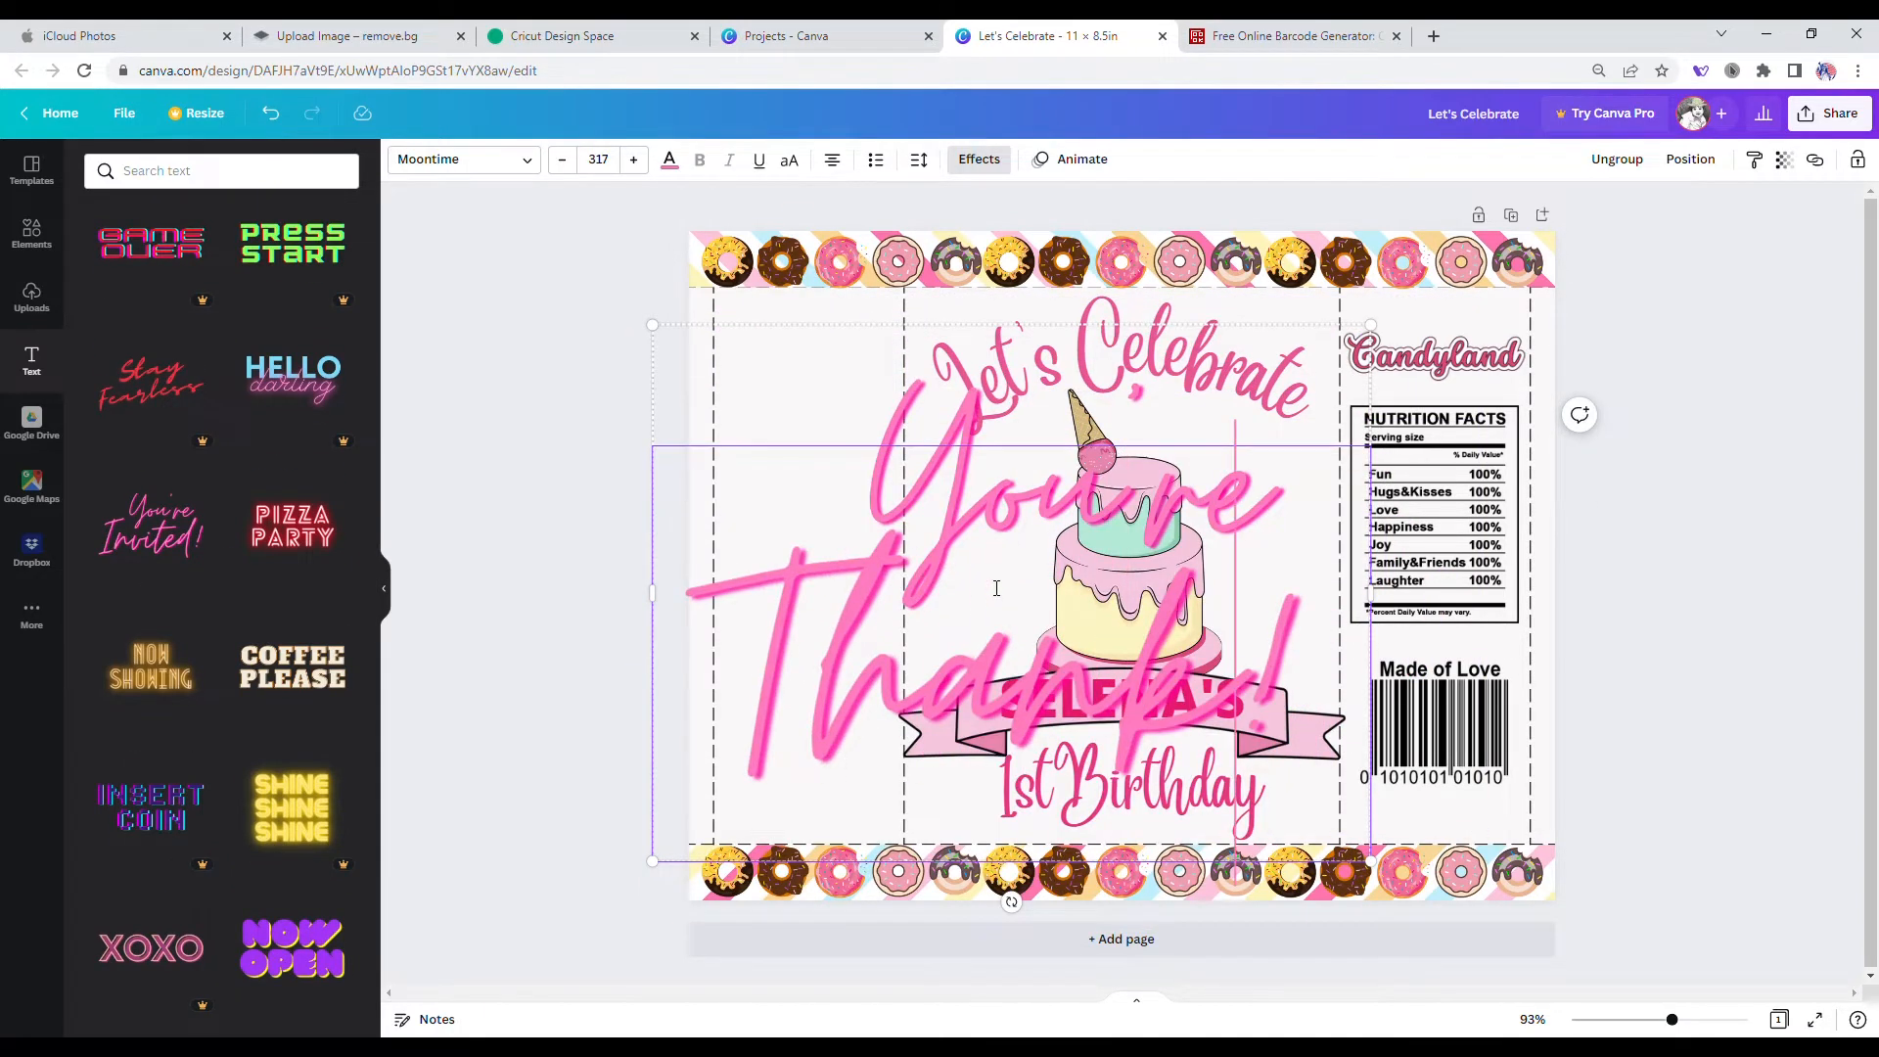
{"action": "key", "text": "BackSpace"}
{"action": "key", "text": "Delete"}
{"action": "type", "text": "s"}
{"action": "key", "text": "BackSpace"}
{"action": "type", "text": "ks"}
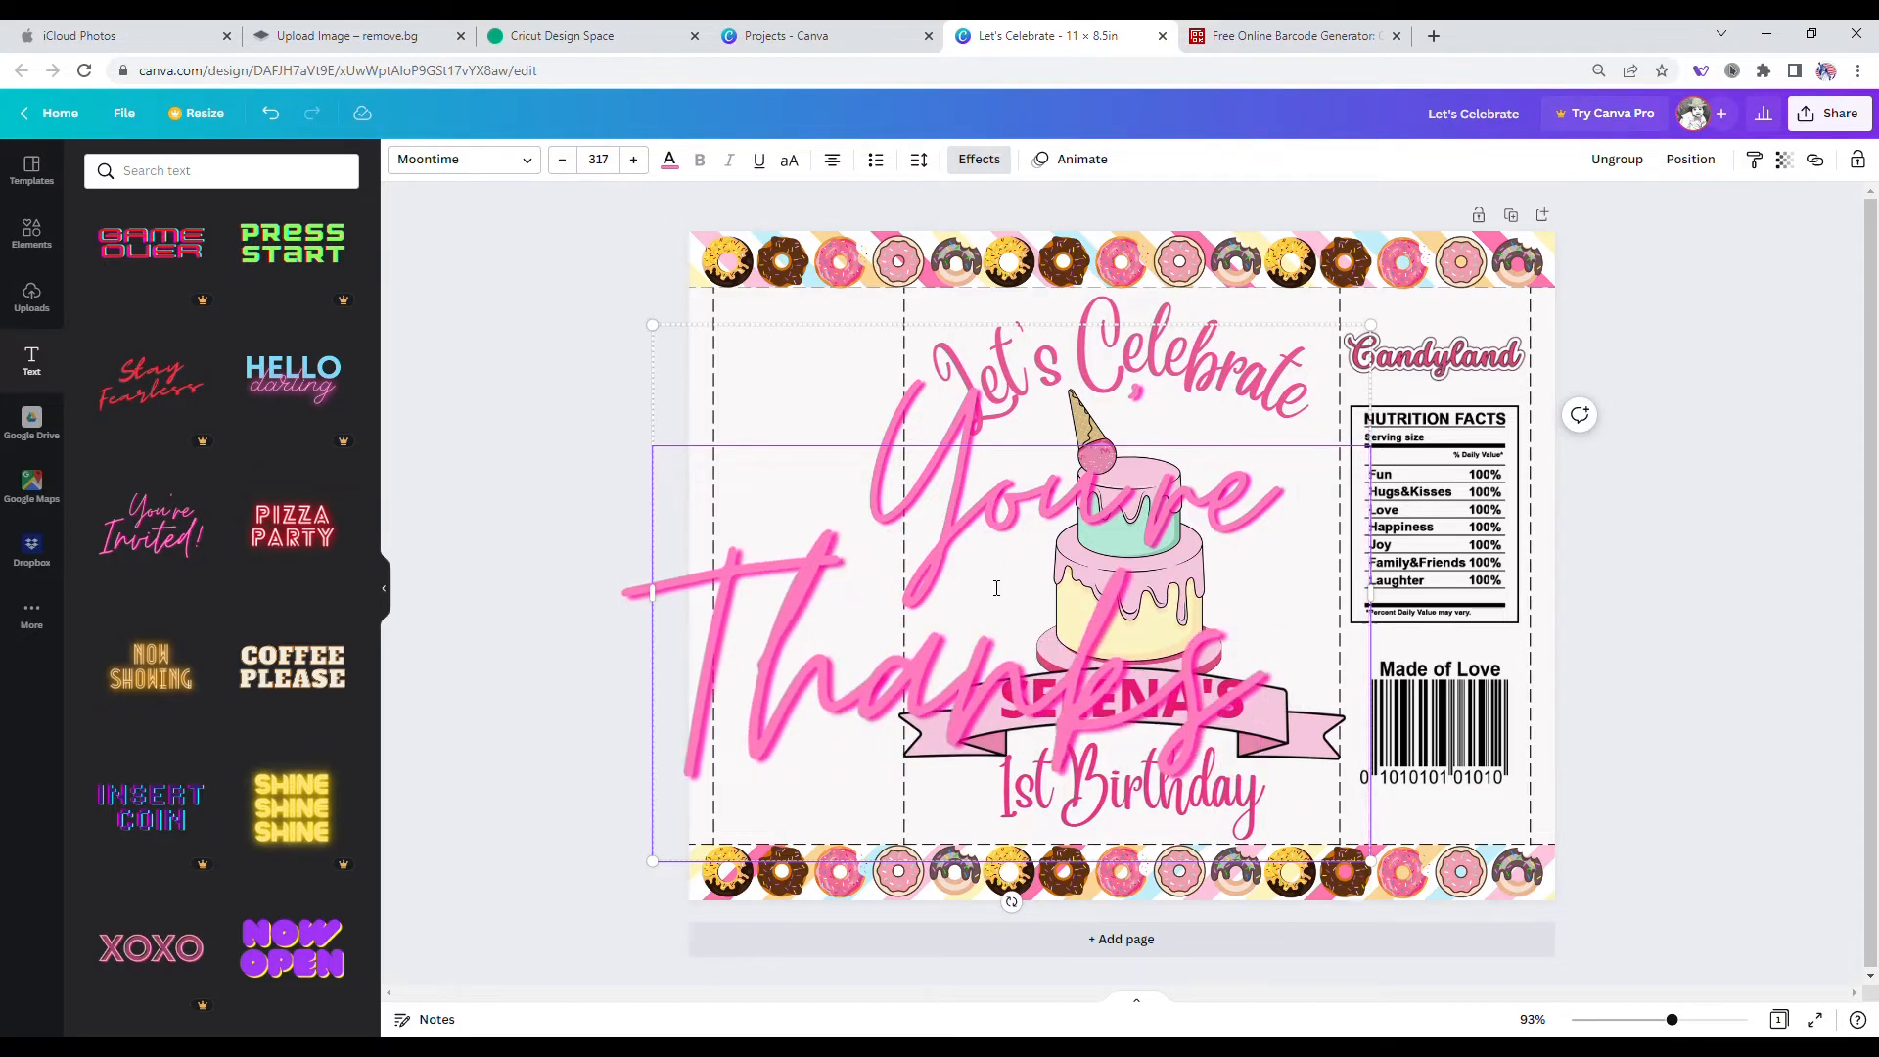
Step: Shrink the "You're Thanks" text group, shift it toward the left panel and color its lettering black
{"action": "left_click", "coordinate": [1096, 538]}
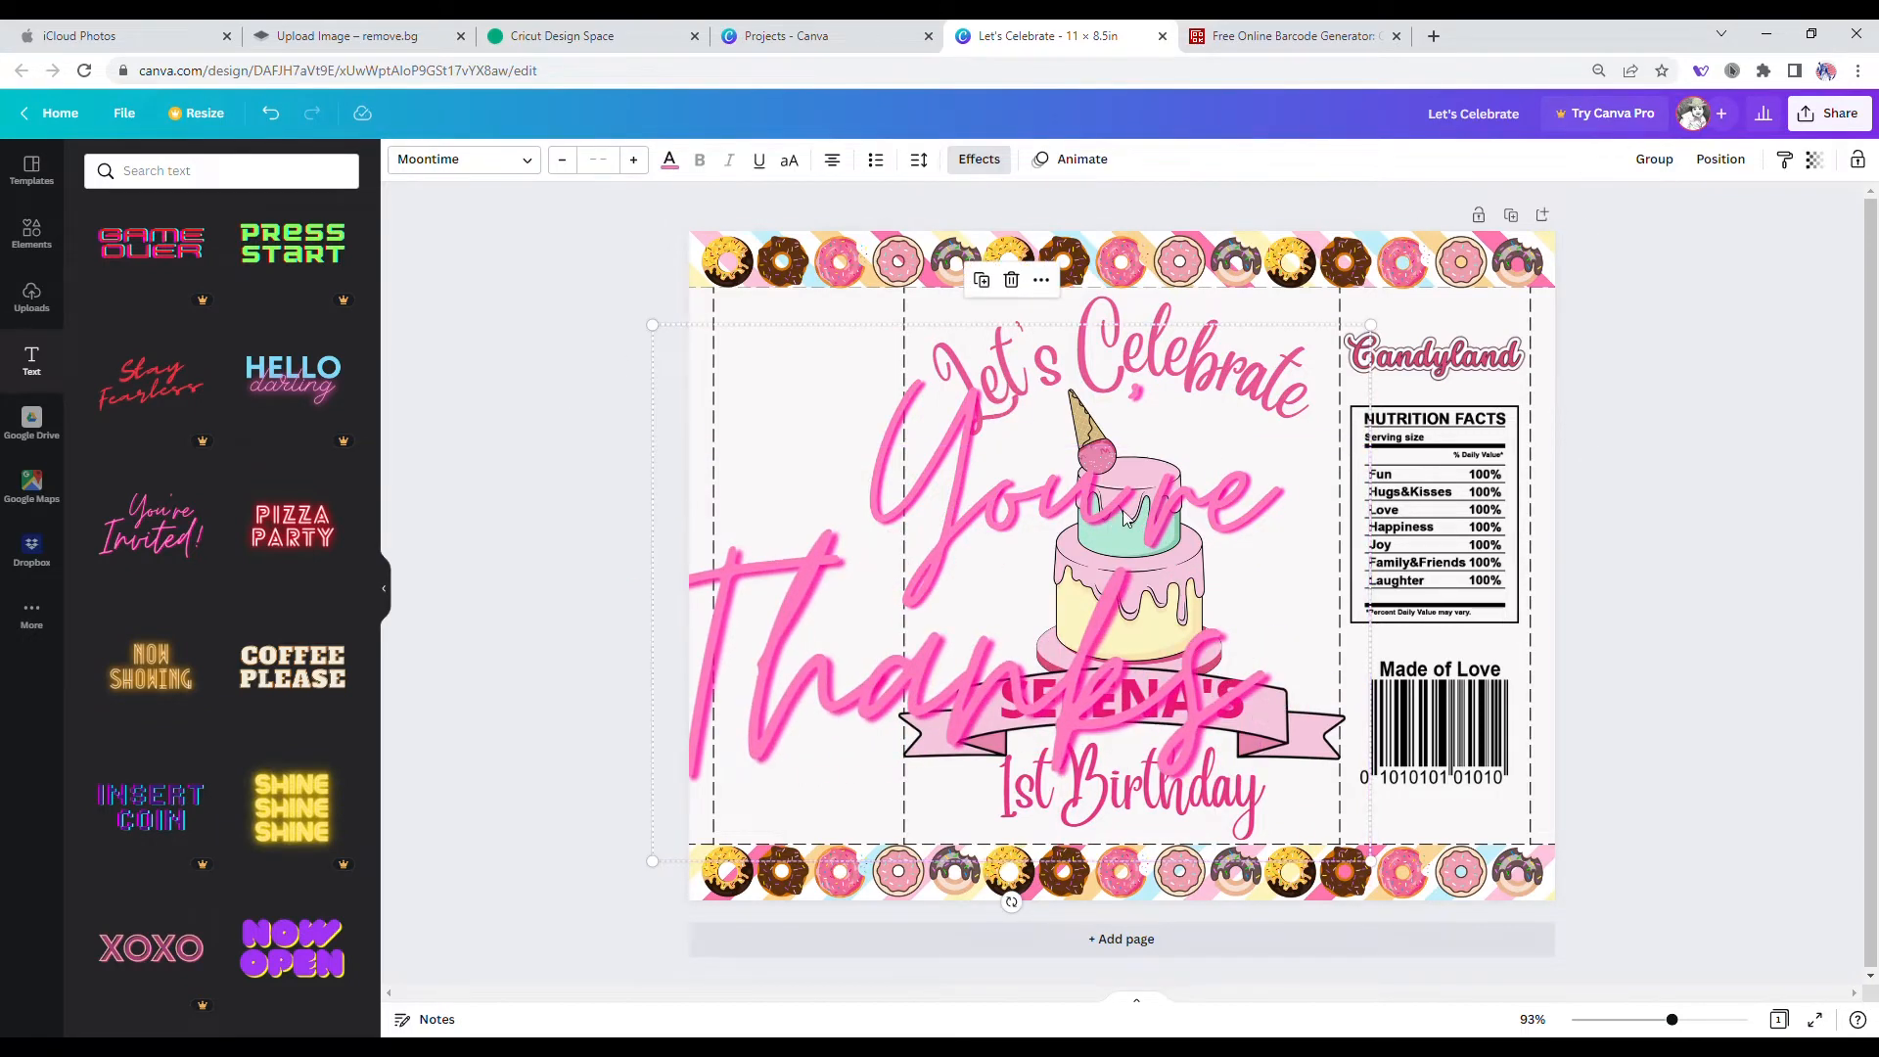
{"action": "left_click_drag", "start_coordinate": [1128, 519], "coordinate": [1123, 503]}
{"action": "left_click_drag", "start_coordinate": [1164, 750], "coordinate": [1055, 750]}
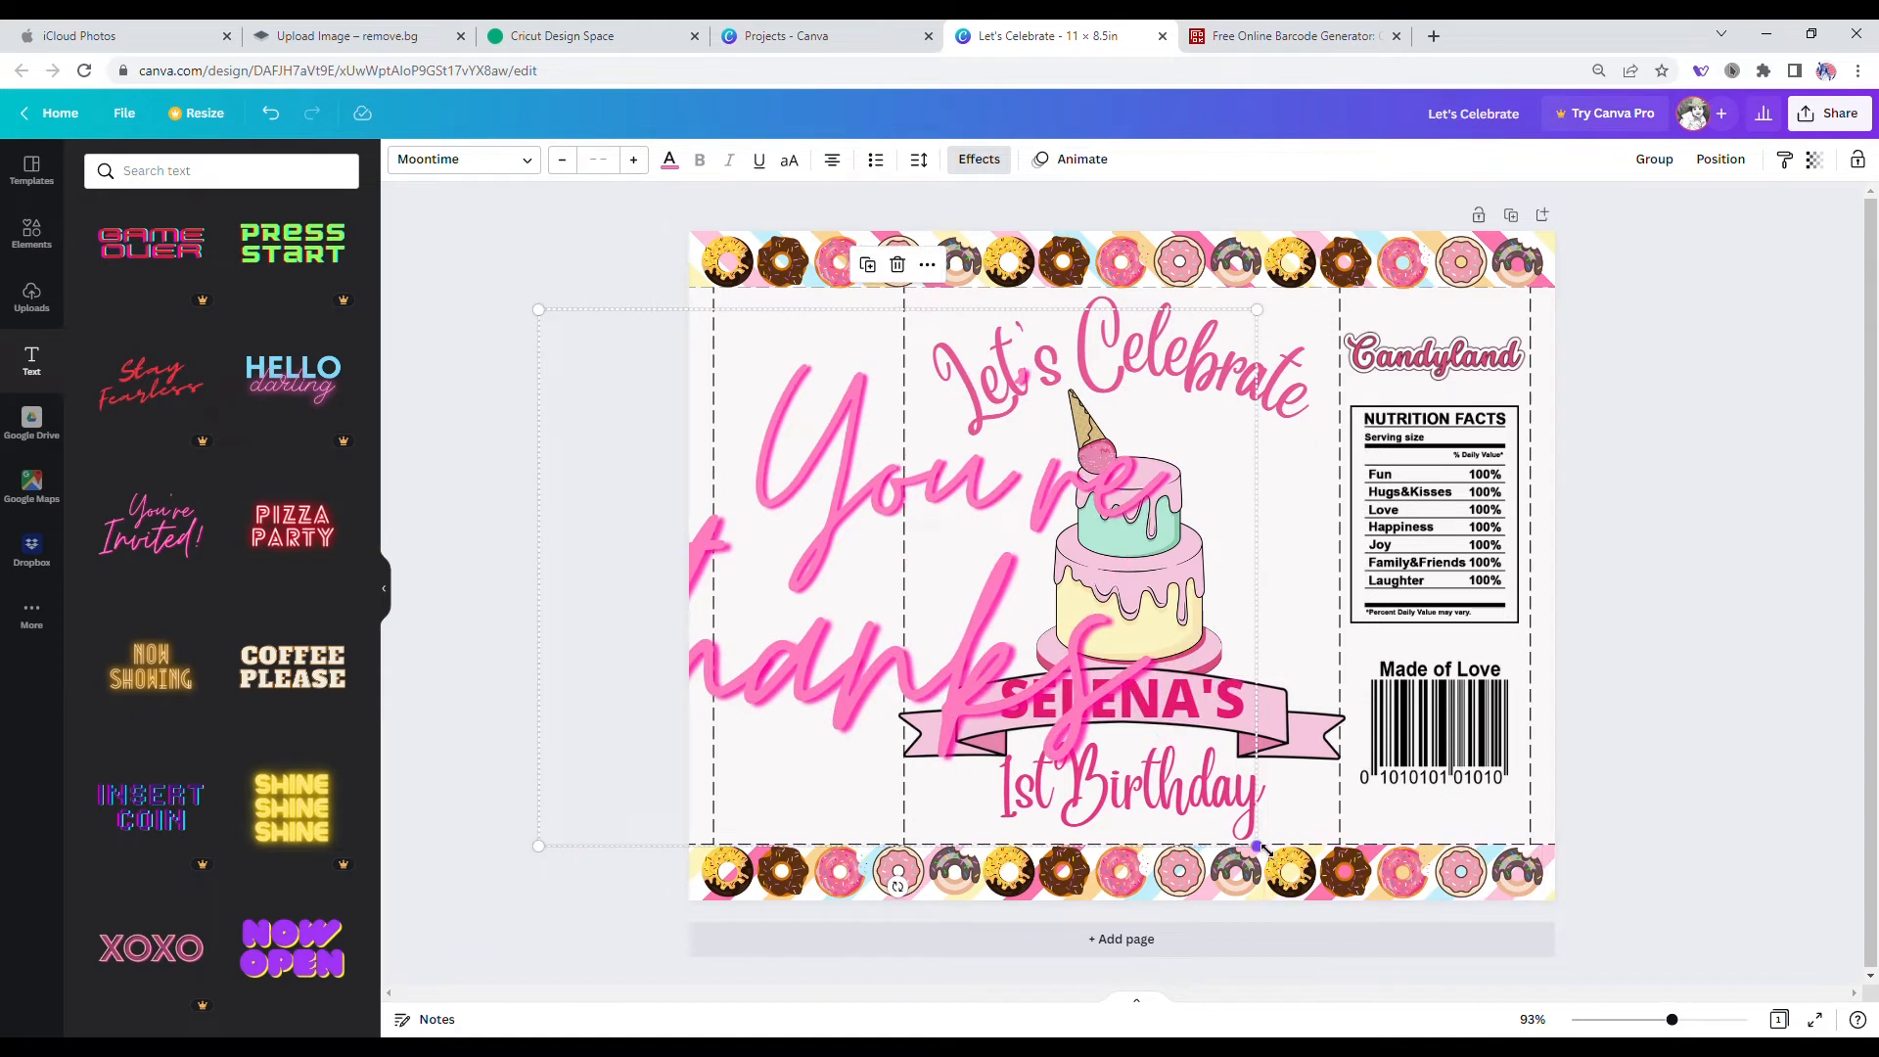
{"action": "left_click_drag", "start_coordinate": [1260, 847], "coordinate": [1193, 688]}
{"action": "left_click", "coordinate": [669, 158]}
{"action": "left_click", "coordinate": [150, 253]}
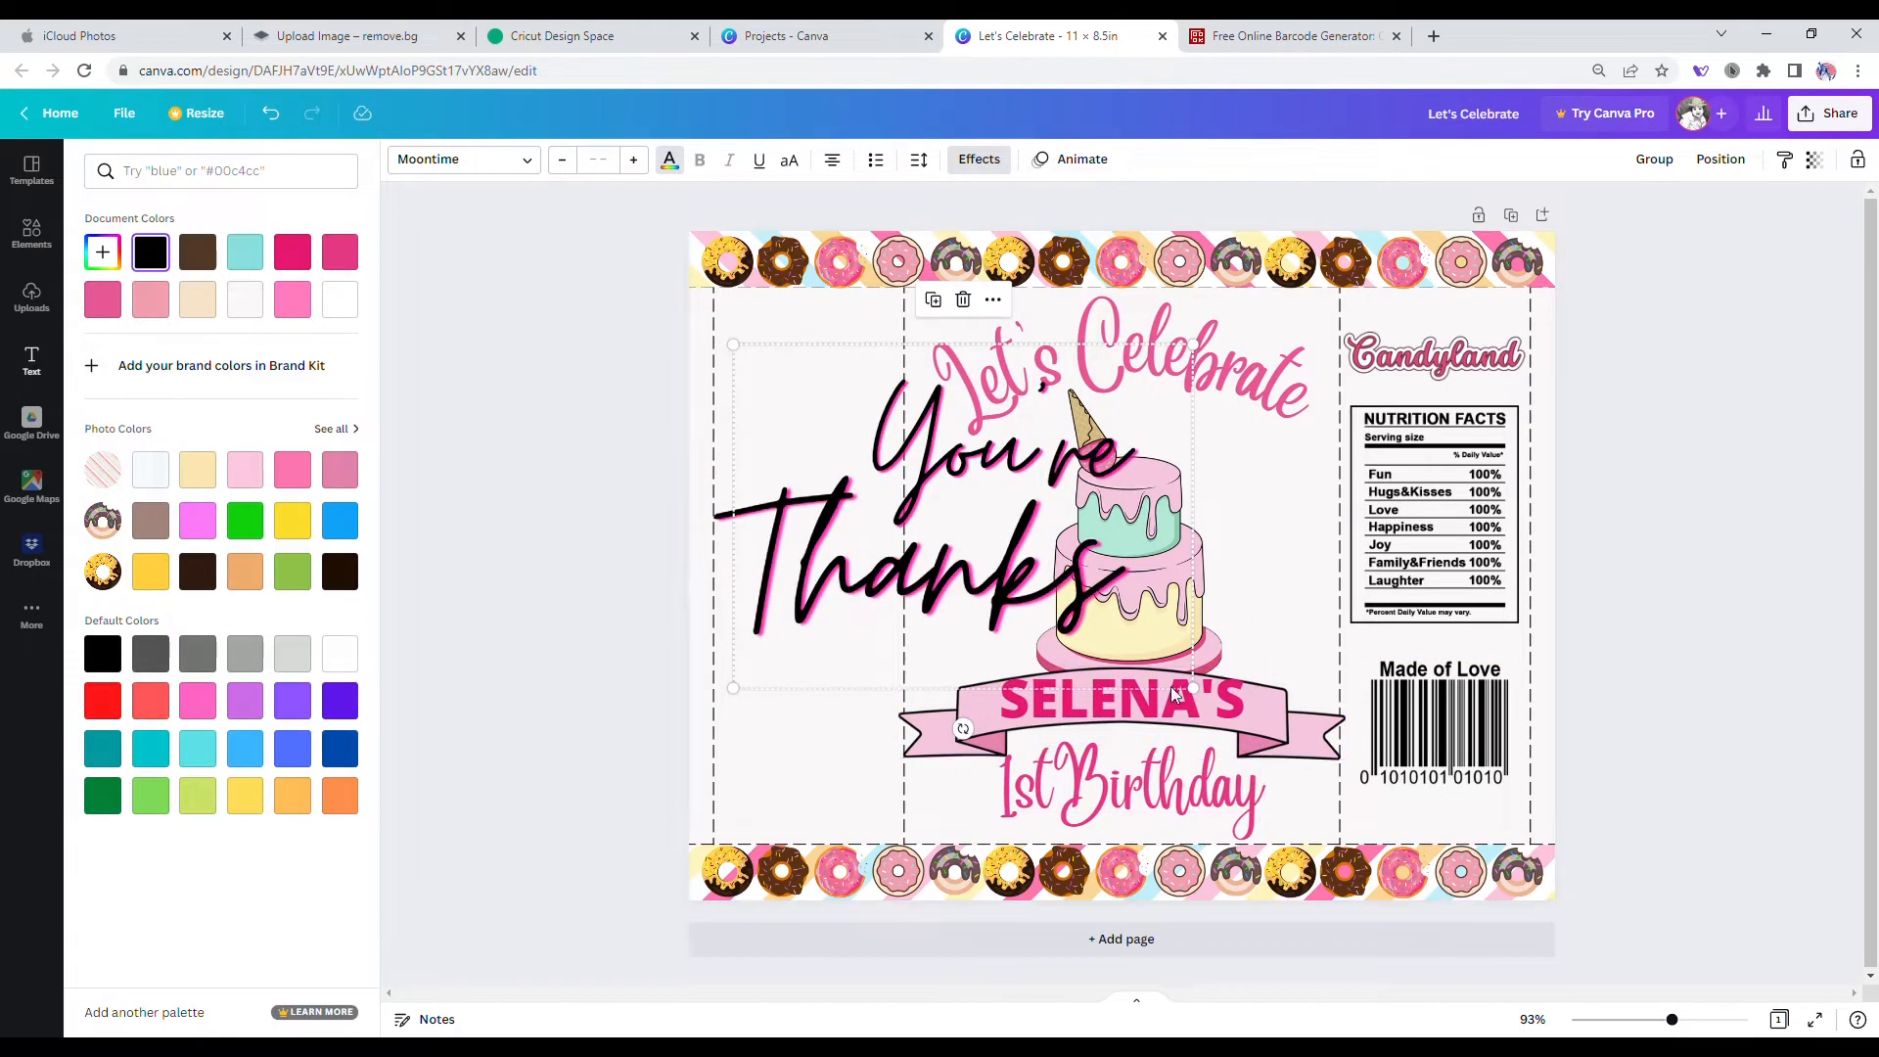
{"action": "left_click_drag", "start_coordinate": [955, 617], "coordinate": [959, 662]}
Step: Delete the lower word "Thanks" from the text group
{"action": "right_click", "coordinate": [1021, 495]}
{"action": "left_click", "coordinate": [1066, 800]}
{"action": "double_click", "coordinate": [995, 520]}
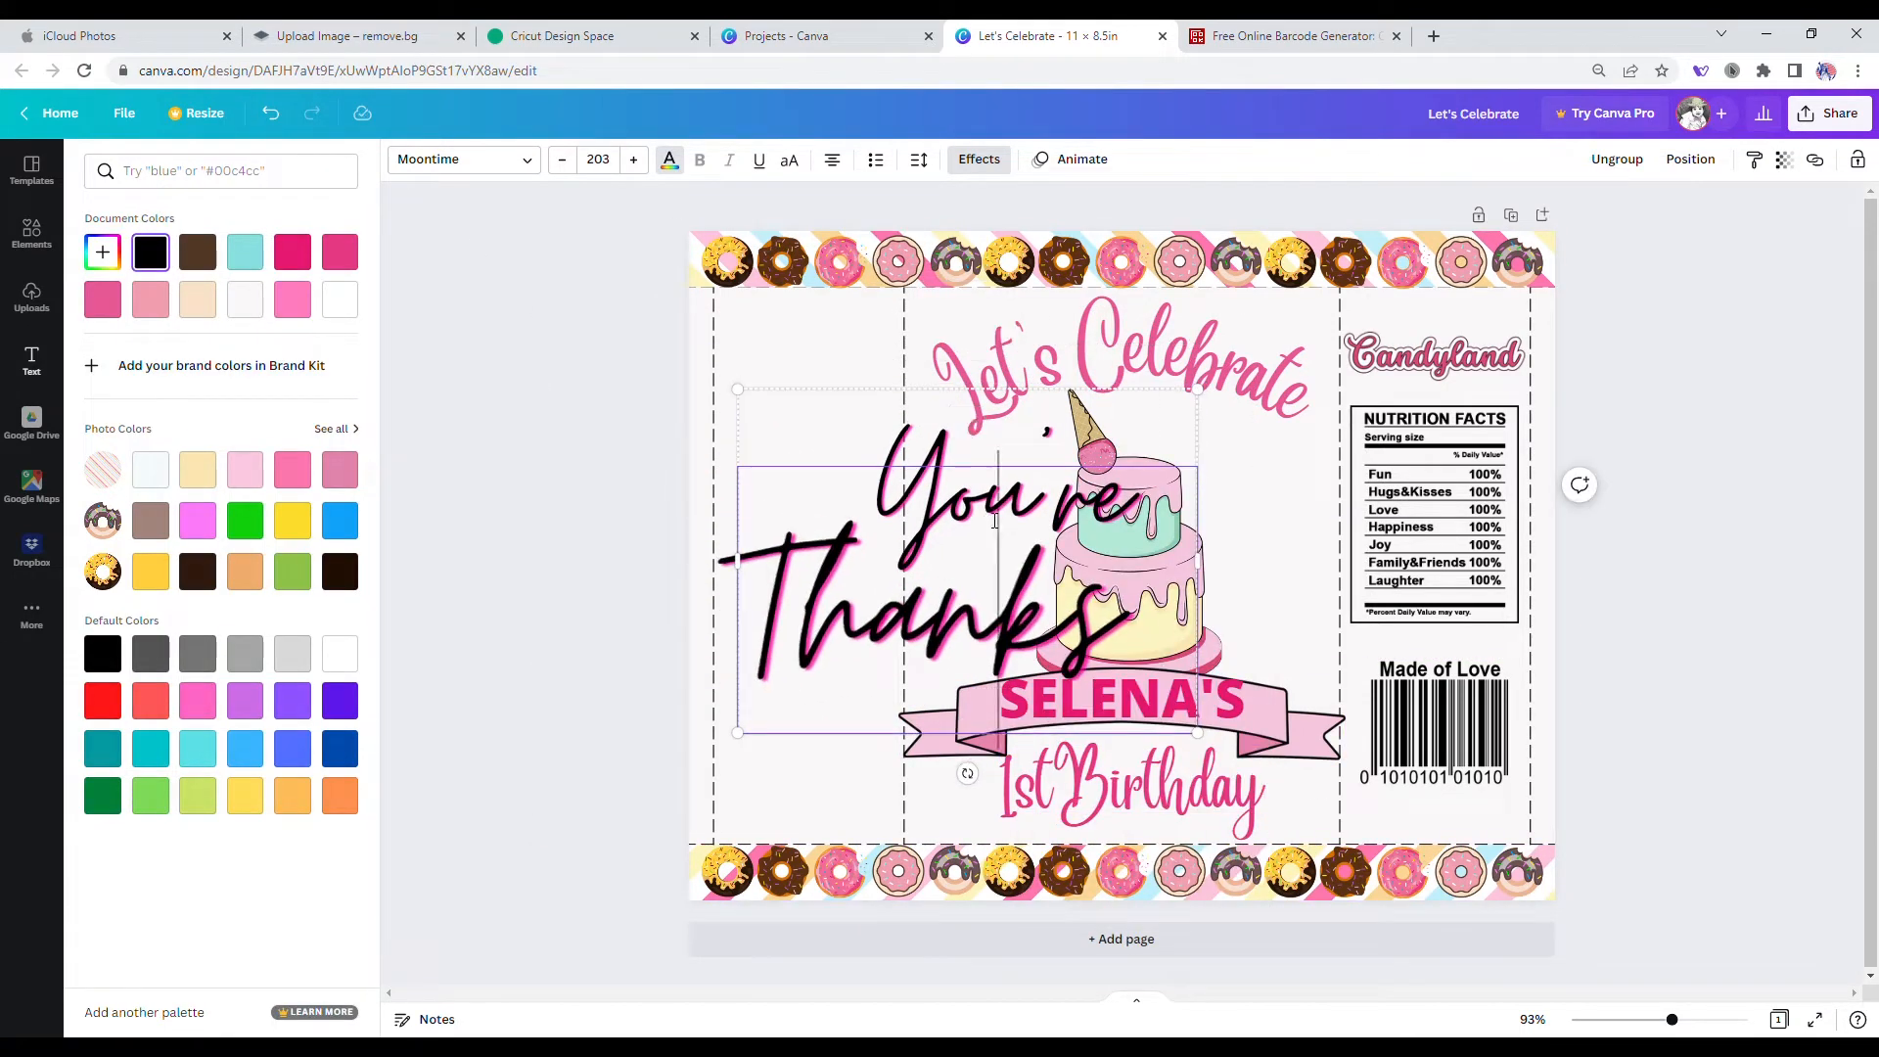
{"action": "key", "text": "BackSpace"}
{"action": "key", "text": "BackSpace"}
{"action": "key", "text": "BackSpace"}
{"action": "key", "text": "BackSpace"}
{"action": "key", "text": "BackSpace"}
{"action": "key", "text": "BackSpace"}
Step: Replace the remaining word "You're" with "Thanks" and, on a new line, "for Coming"
{"action": "left_click", "coordinate": [900, 438]}
{"action": "left_click", "coordinate": [1038, 495]}
{"action": "double_click", "coordinate": [1034, 481]}
{"action": "type", "text": "Thanks"}
{"action": "key", "text": "Return"}
{"action": "type", "text": "for Coming"}
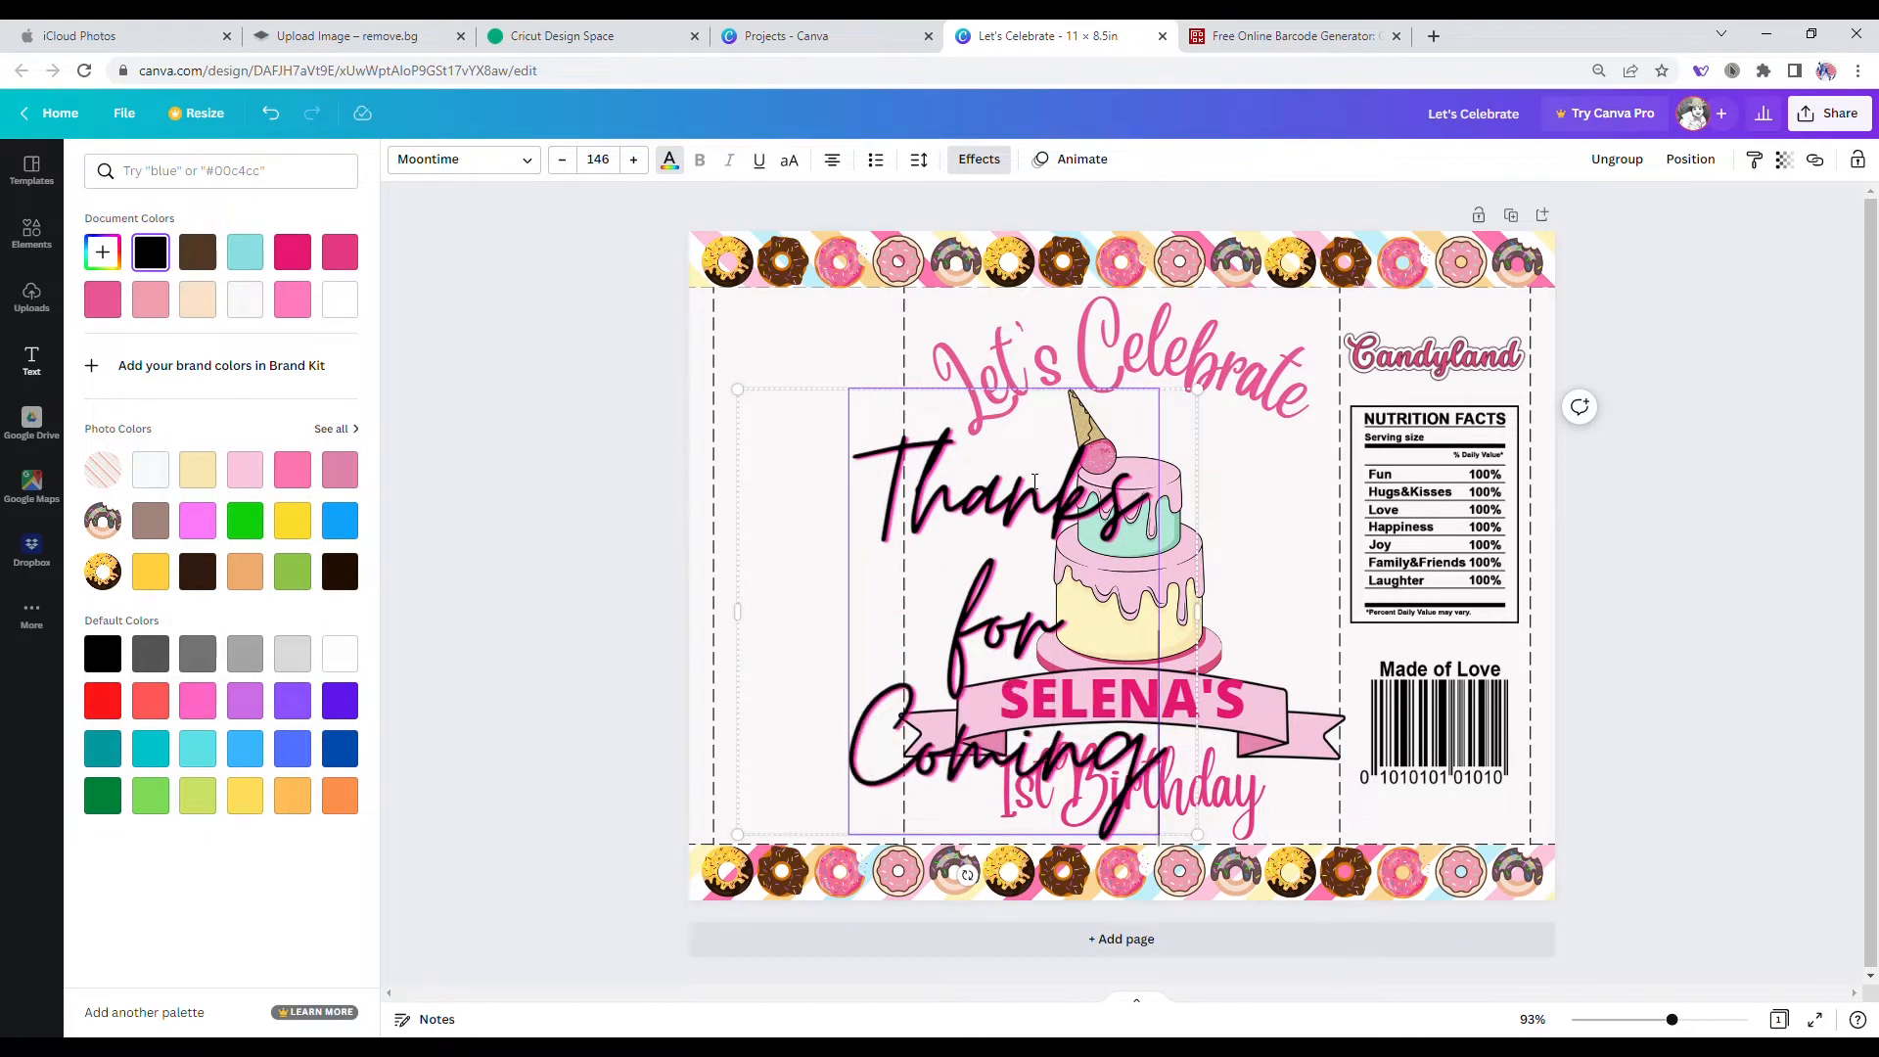
Step: Reduce the font size of the whole "Thanks for Coming" text until it roughly fits the left panel's width
{"action": "left_click", "coordinate": [566, 162]}
{"action": "left_click", "coordinate": [566, 162]}
{"action": "left_click", "coordinate": [566, 162]}
{"action": "key", "text": "ctrl+a"}
{"action": "left_click", "coordinate": [563, 159]}
{"action": "left_click", "coordinate": [563, 160]}
{"action": "left_click", "coordinate": [563, 160]}
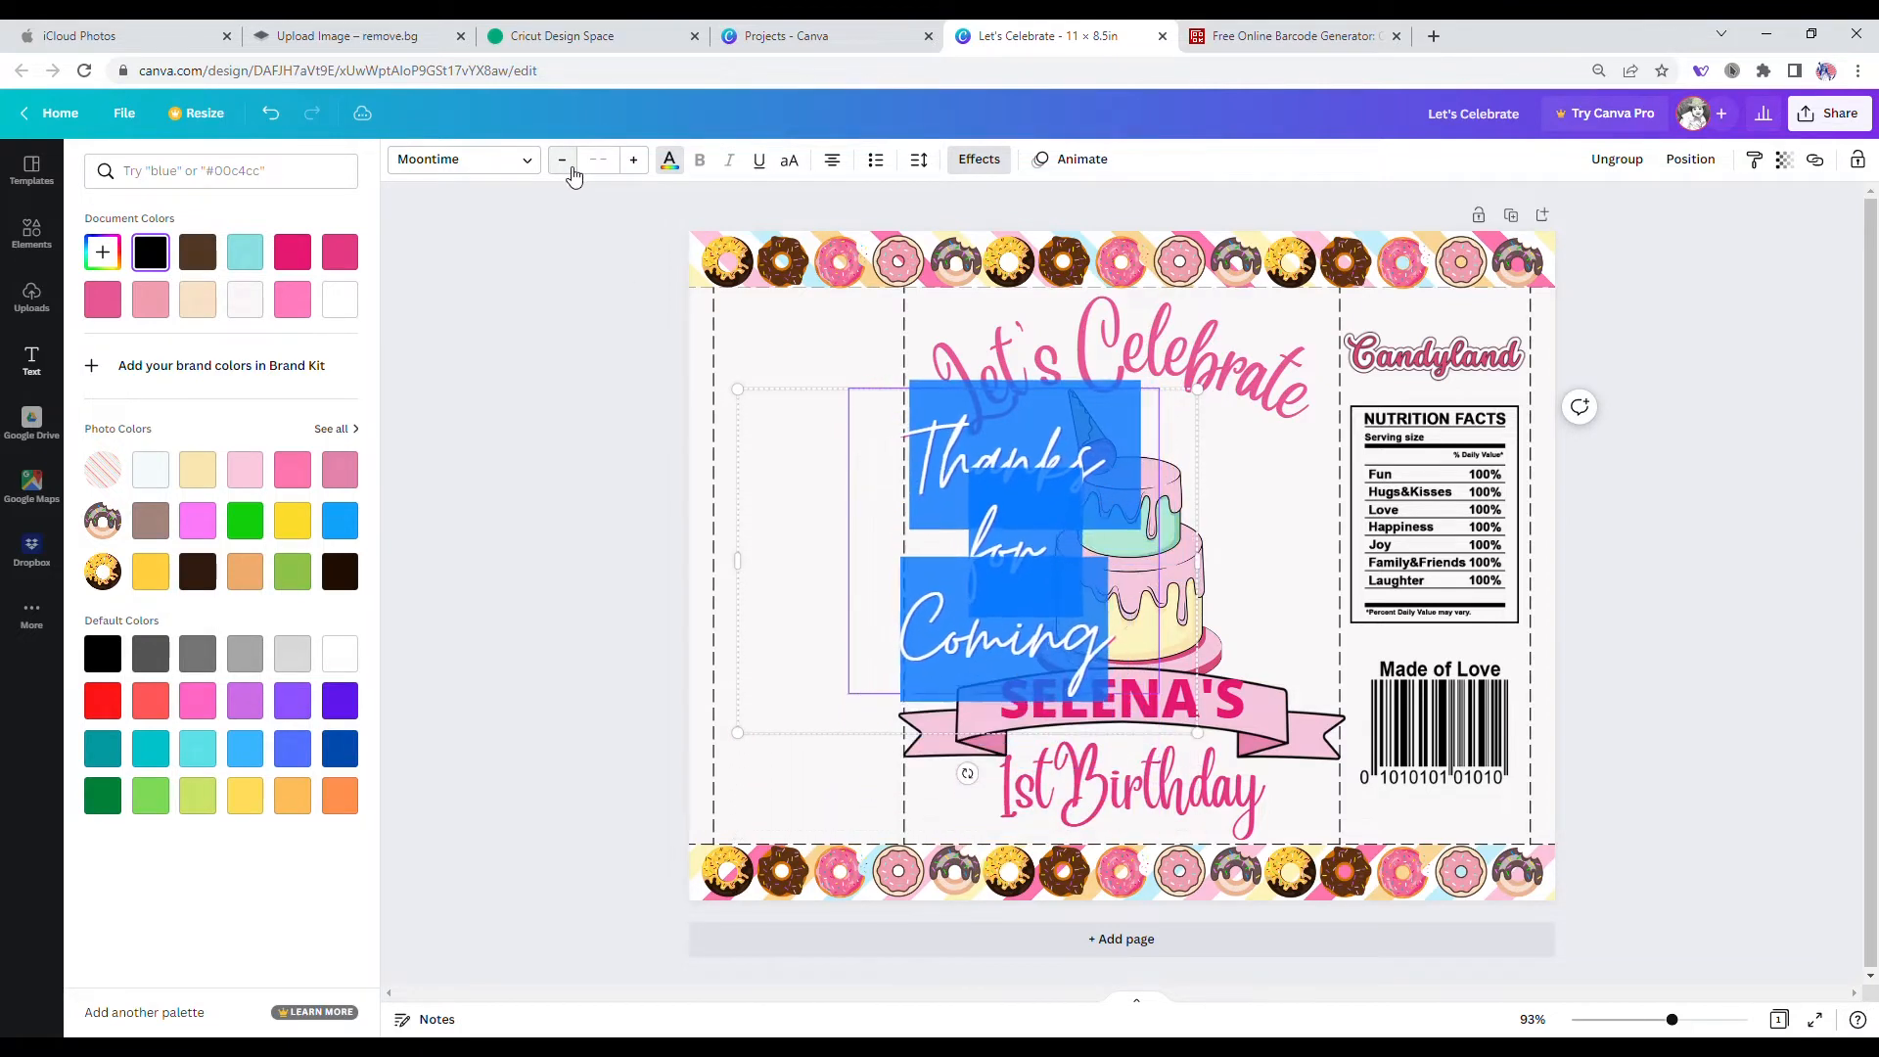
{"action": "left_click", "coordinate": [1593, 566]}
Step: Move the text to the top of the left panel, fit its box to the panel width and end it with an exclamation mark
{"action": "left_click_drag", "start_coordinate": [979, 435], "coordinate": [791, 367]}
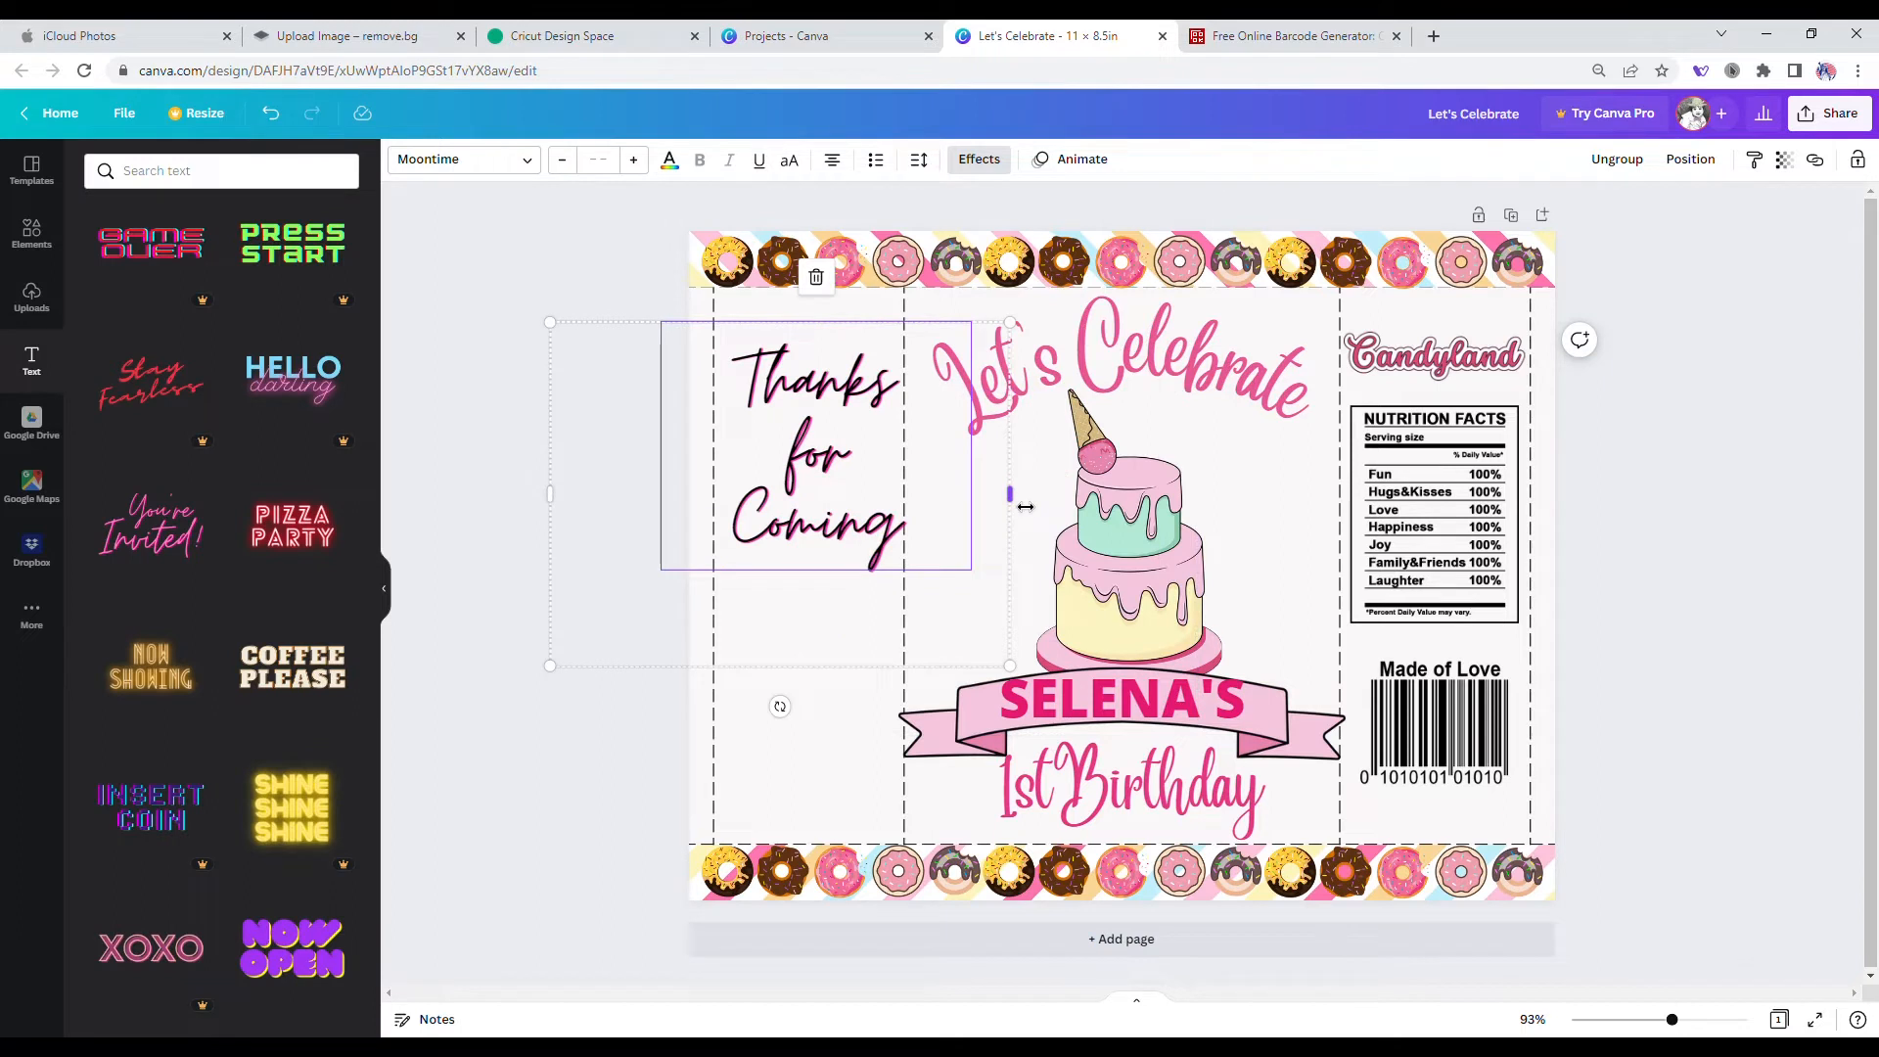
{"action": "left_click_drag", "start_coordinate": [986, 458], "coordinate": [816, 392]}
{"action": "left_click_drag", "start_coordinate": [923, 528], "coordinate": [903, 506]}
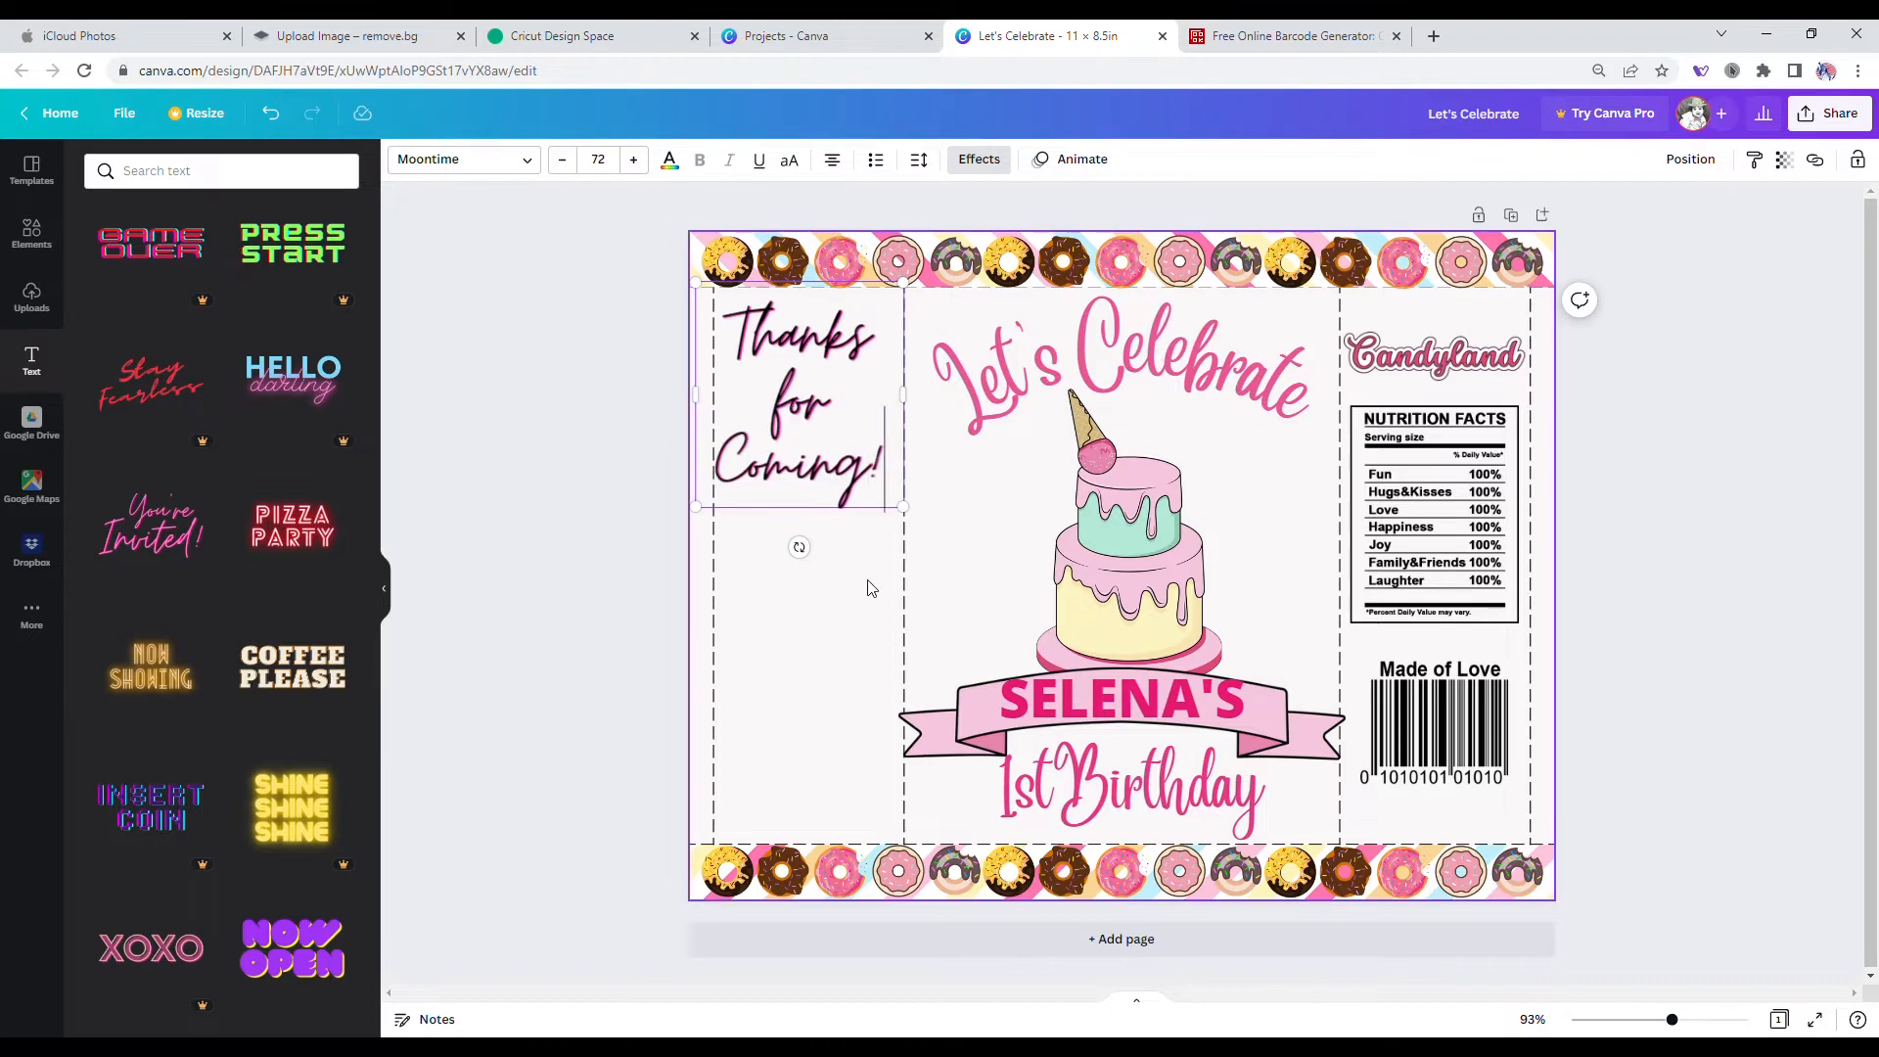
{"action": "left_click_drag", "start_coordinate": [808, 428], "coordinate": [820, 432]}
Step: Add the uploaded pink candy cart image, shrink it to the left panel's width and place it beneath the "Thanks for Coming!" text
{"action": "left_click", "coordinate": [32, 298]}
{"action": "left_click", "coordinate": [315, 675]}
{"action": "left_click_drag", "start_coordinate": [1084, 577], "coordinate": [935, 606]}
{"action": "left_click_drag", "start_coordinate": [1187, 855], "coordinate": [890, 607]}
{"action": "left_click_drag", "start_coordinate": [839, 446], "coordinate": [794, 629]}
{"action": "left_click", "coordinate": [825, 441]}
{"action": "left_click_drag", "start_coordinate": [824, 441], "coordinate": [829, 441]}
{"action": "left_click_drag", "start_coordinate": [832, 561], "coordinate": [831, 518]}
{"action": "left_click", "coordinate": [854, 673]}
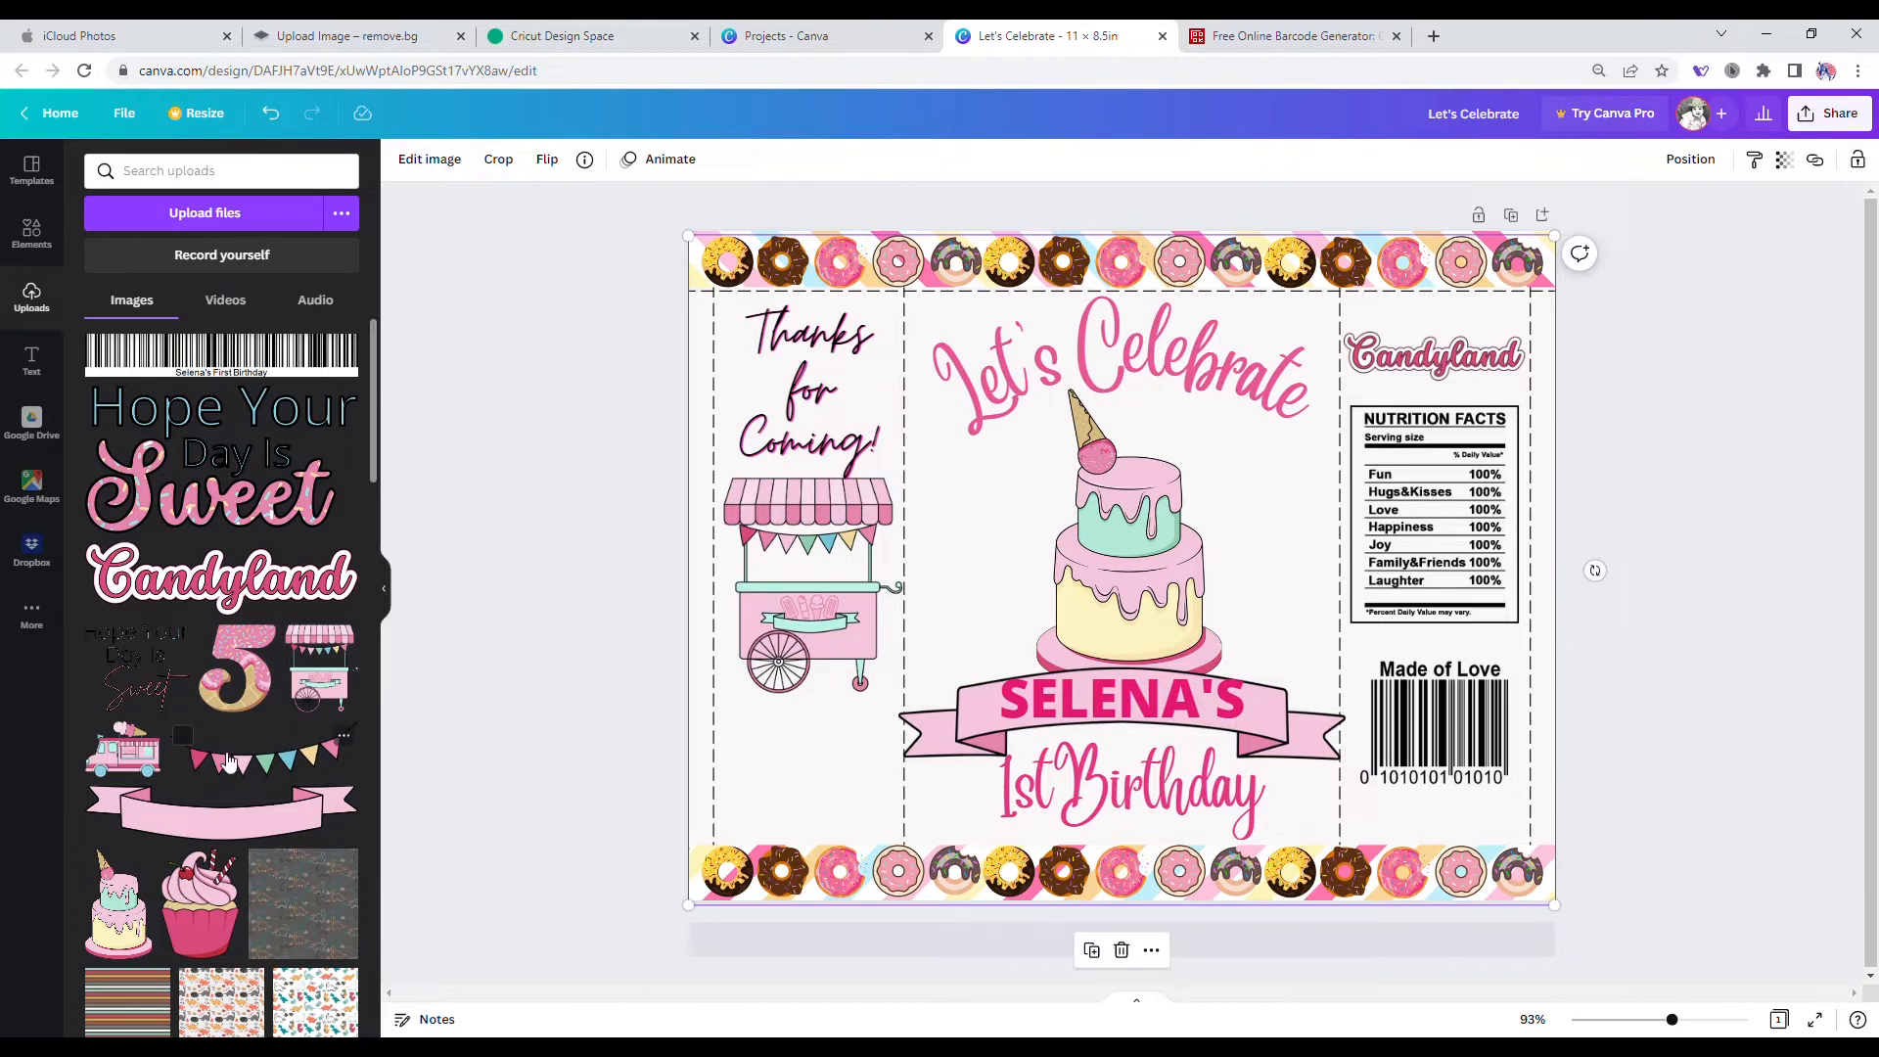
Step: Add the uploaded "Hope Your Day Is Sweet" graphic, shrink it, place it below the candy cart and nudge the cart to fit
{"action": "left_click", "coordinate": [269, 509]}
{"action": "left_click_drag", "start_coordinate": [1420, 711], "coordinate": [988, 492]}
{"action": "left_click_drag", "start_coordinate": [902, 450], "coordinate": [828, 766]}
{"action": "left_click", "coordinate": [577, 675]}
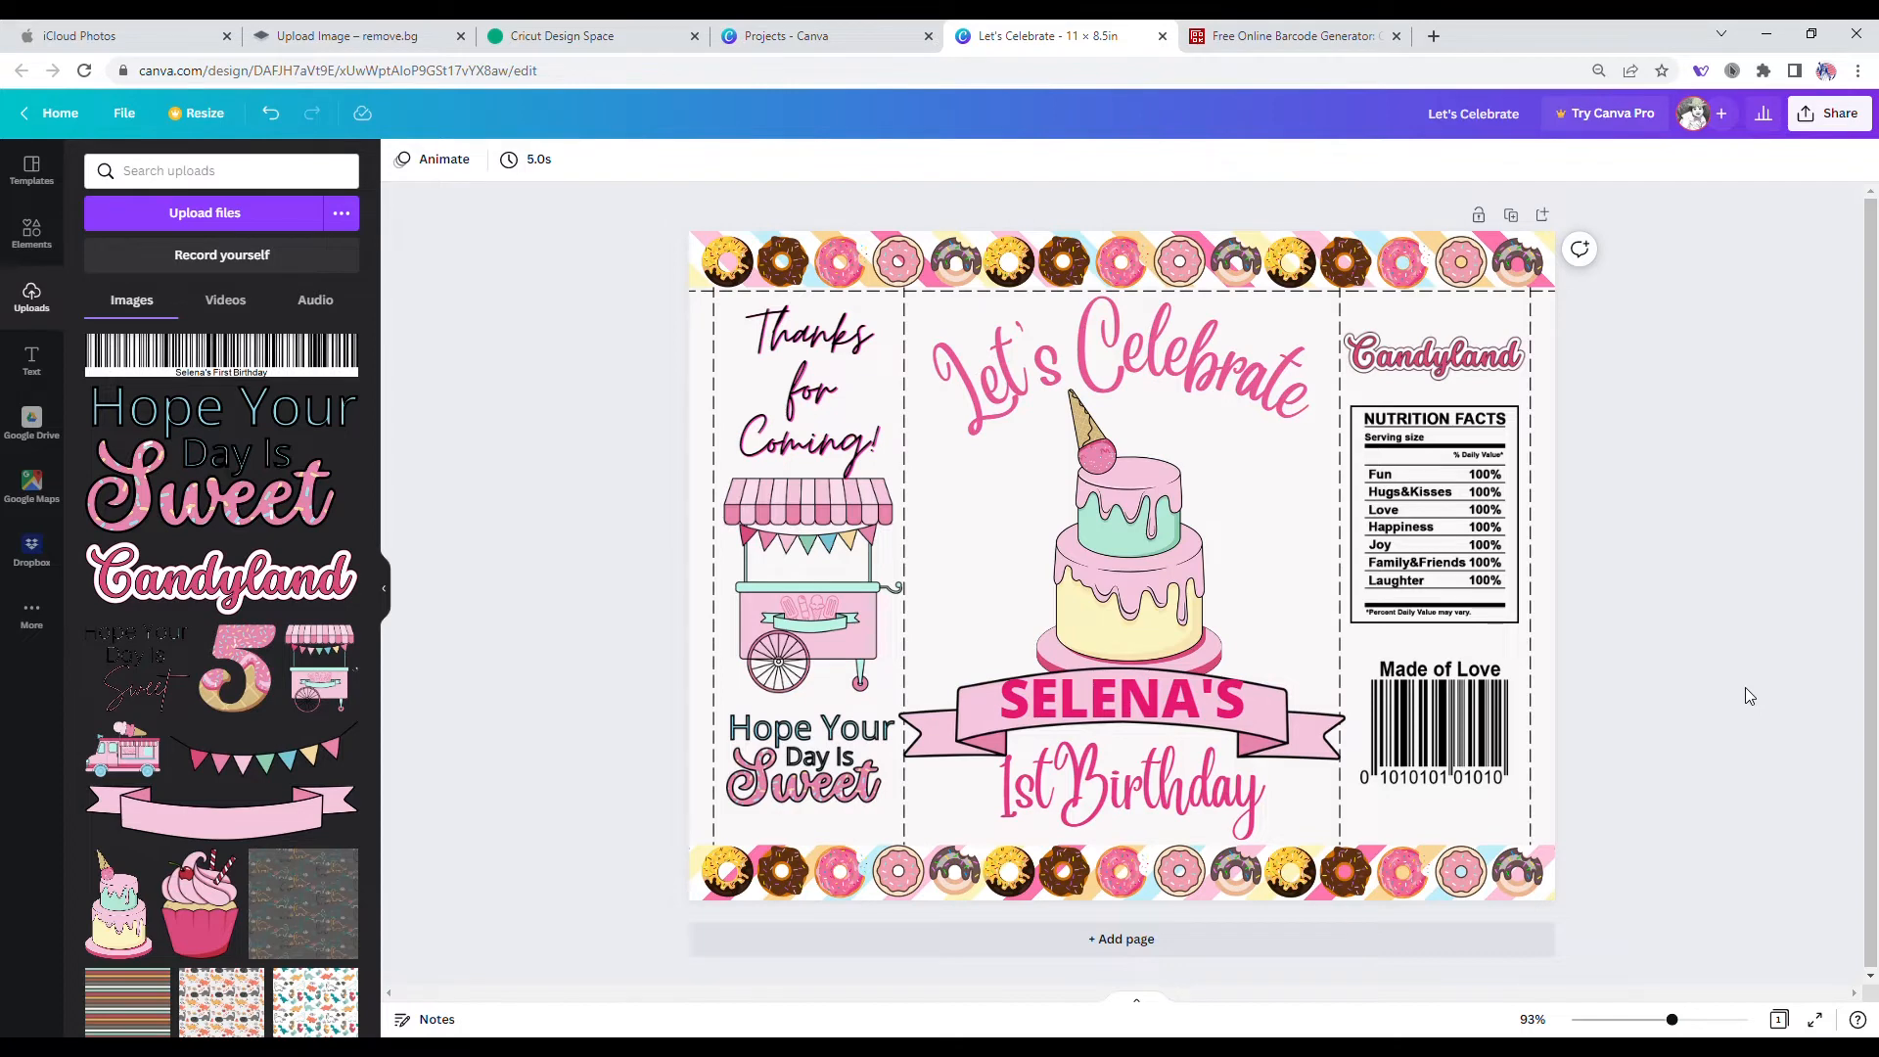
{"action": "left_click_drag", "start_coordinate": [837, 648], "coordinate": [782, 631]}
{"action": "left_click", "coordinate": [899, 791]}
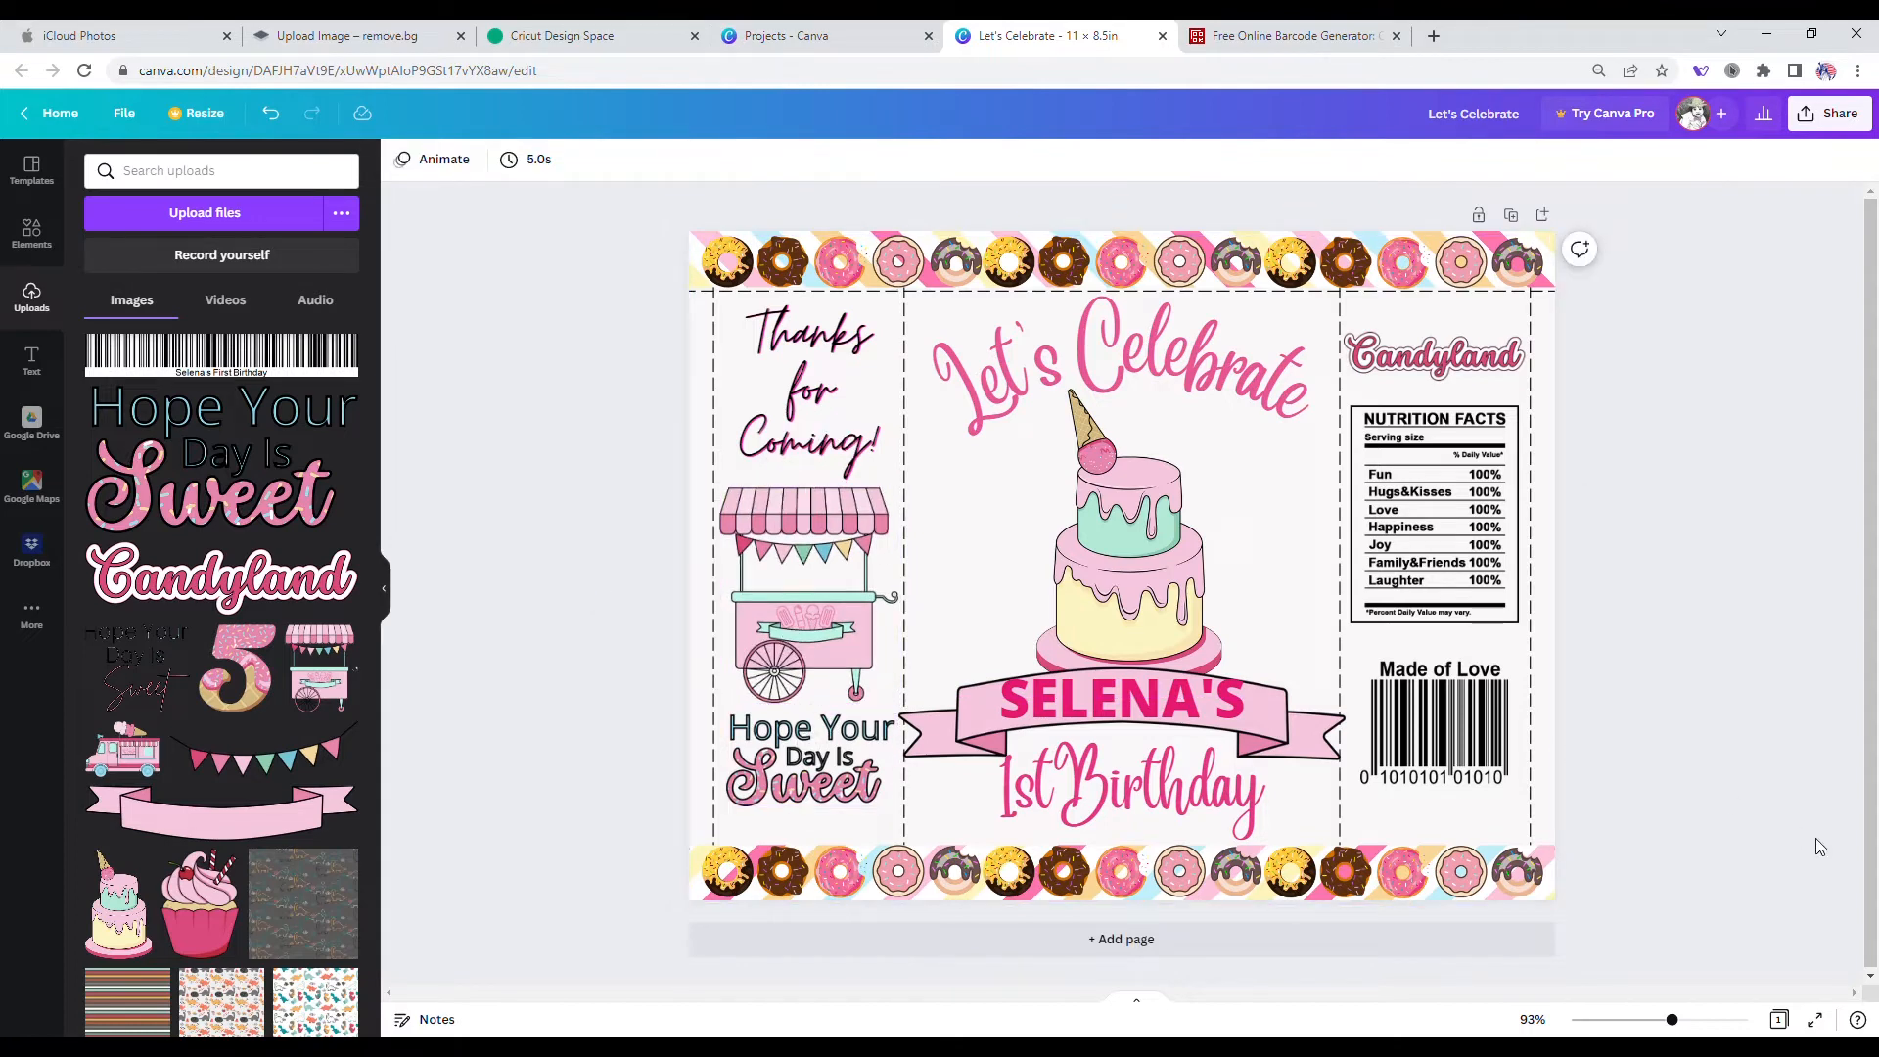
Step: Shift the nutrition facts label and the barcode slightly down to even out the spacing in the right panel
{"action": "left_click_drag", "start_coordinate": [1449, 573], "coordinate": [1449, 581]}
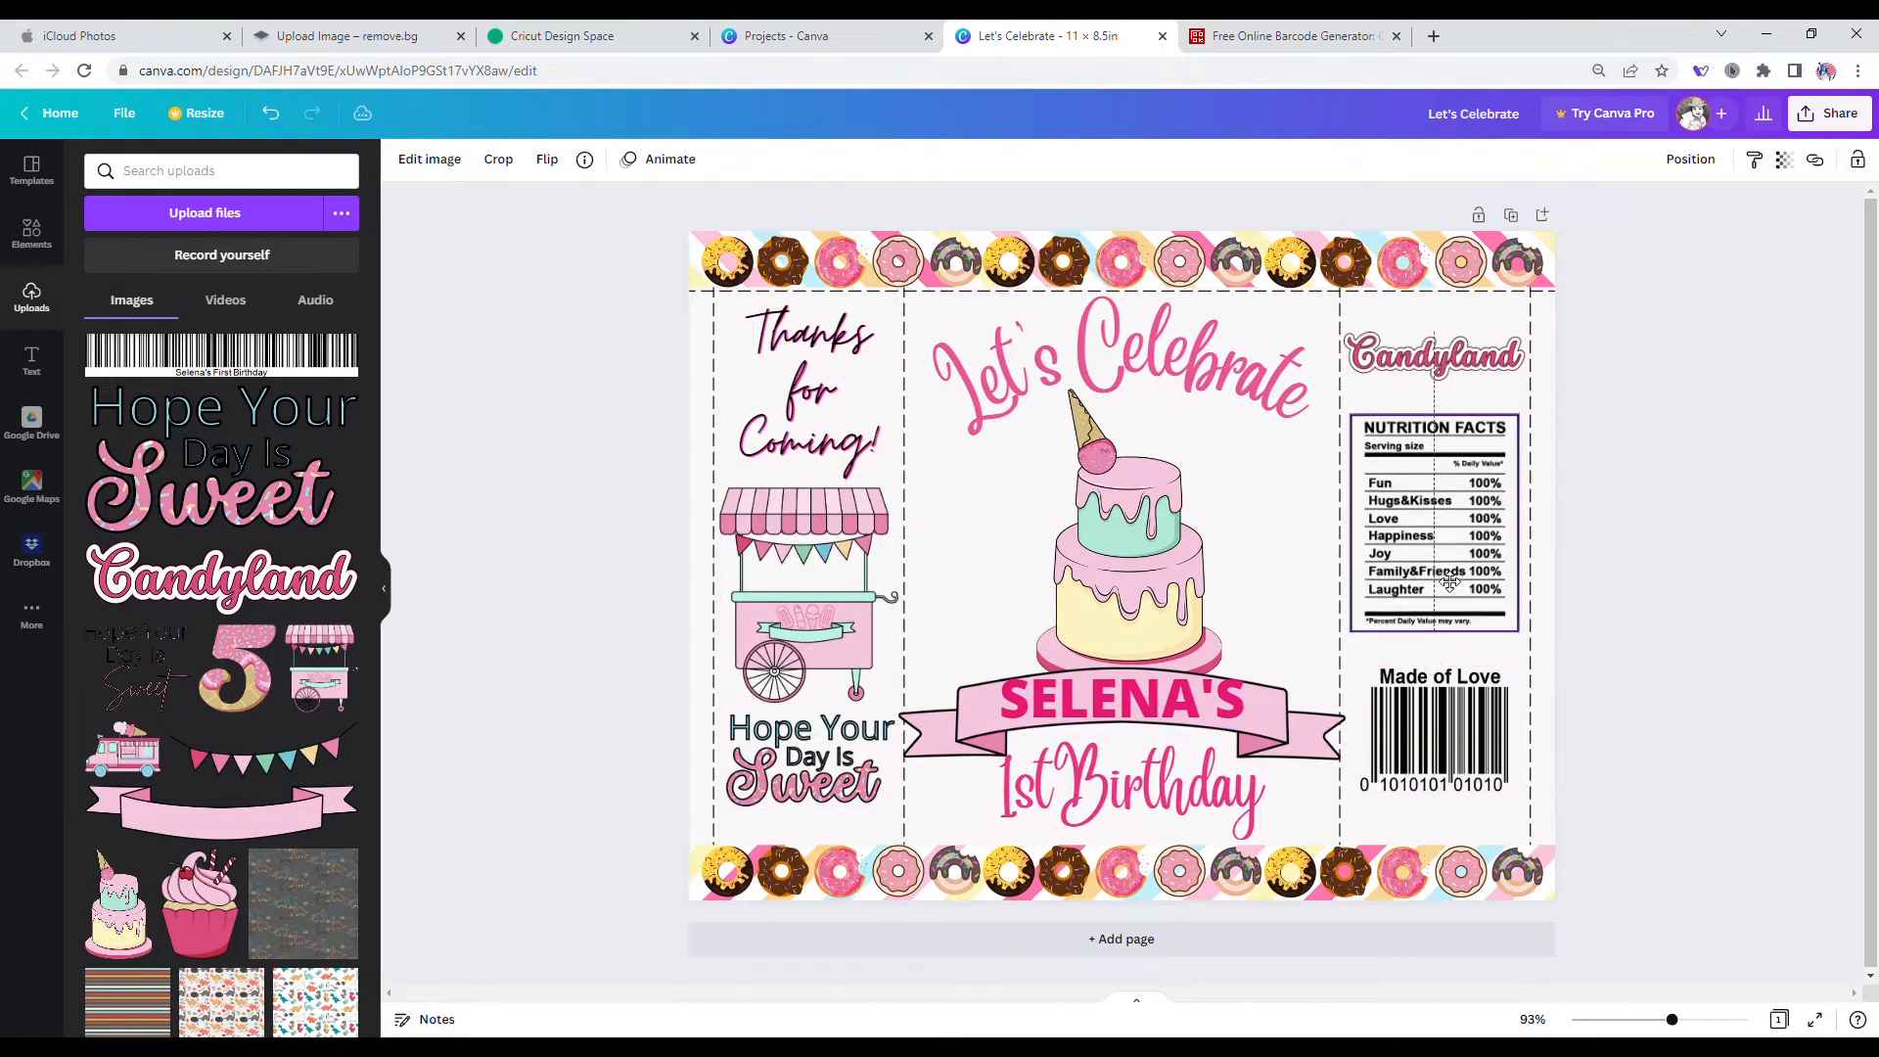
{"action": "left_click", "coordinate": [1510, 361]}
{"action": "left_click", "coordinate": [1653, 467]}
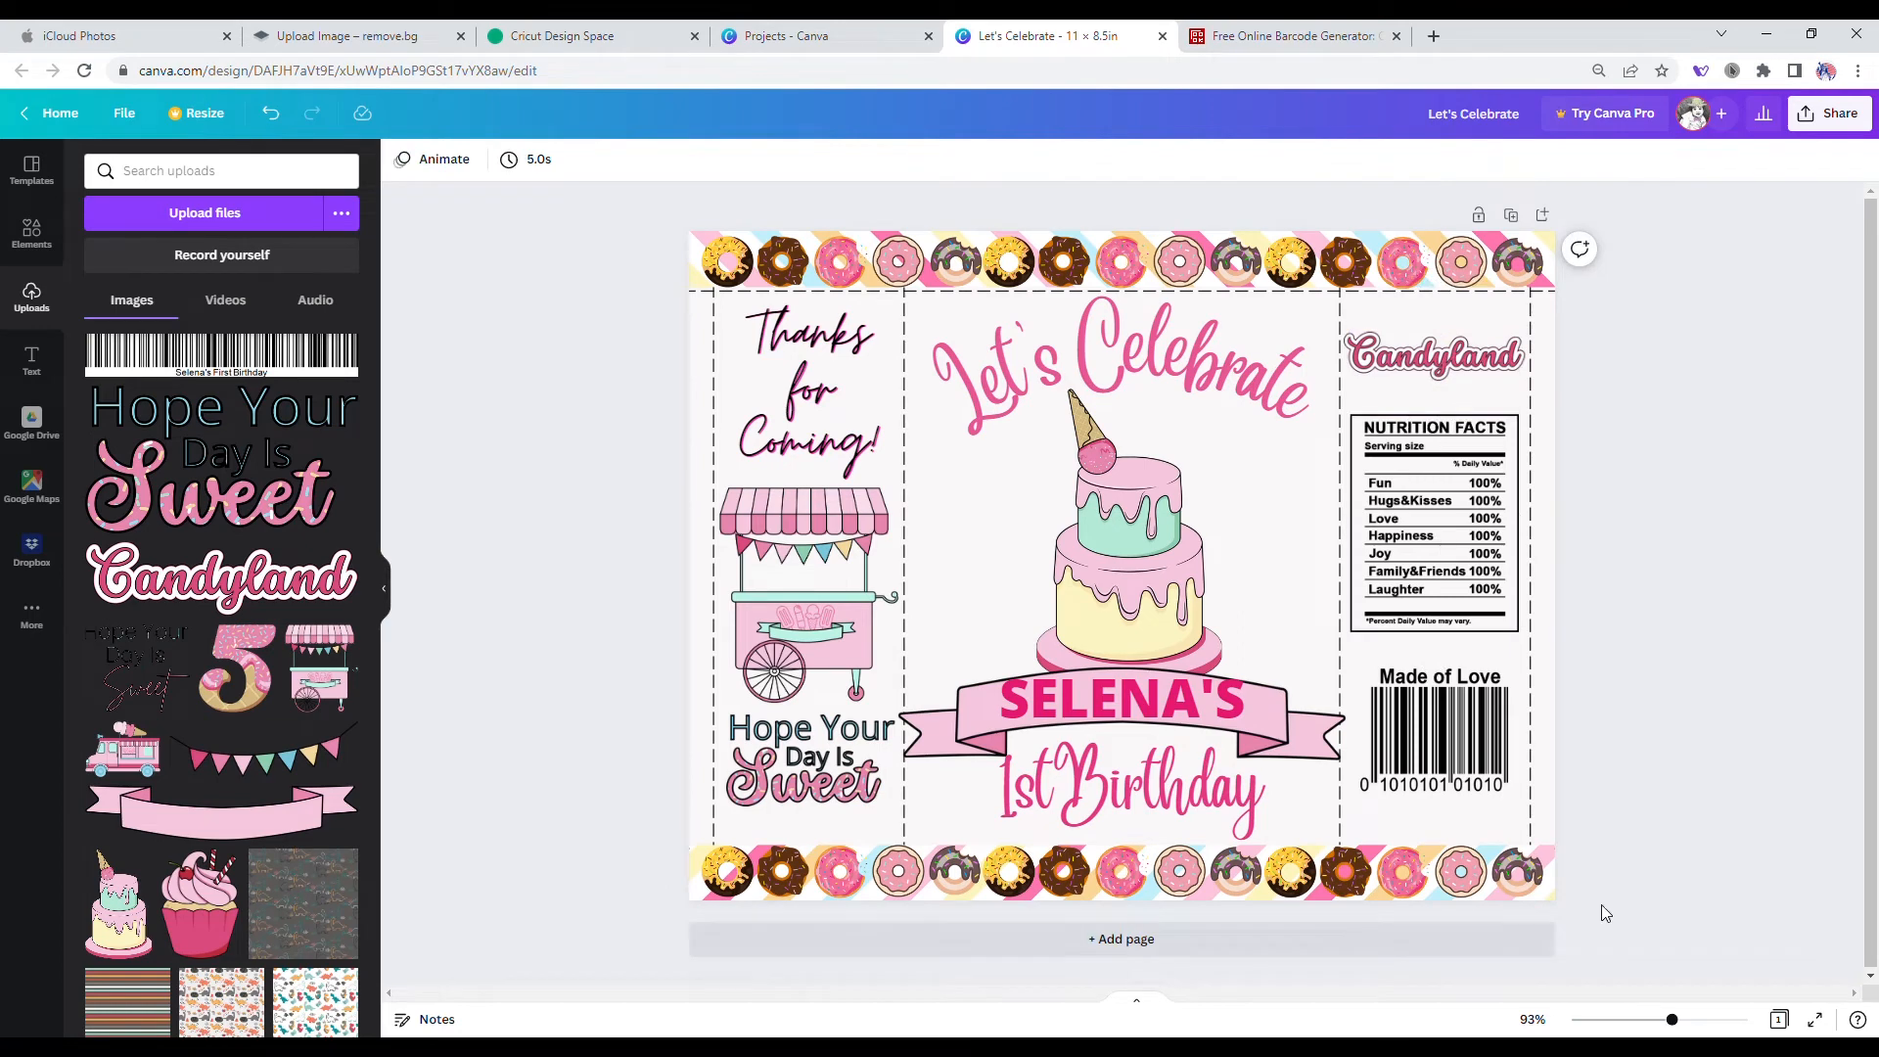
Step: Send the dashed guide template behind the background so that its fold lines are hidden
{"action": "left_click", "coordinate": [1534, 317]}
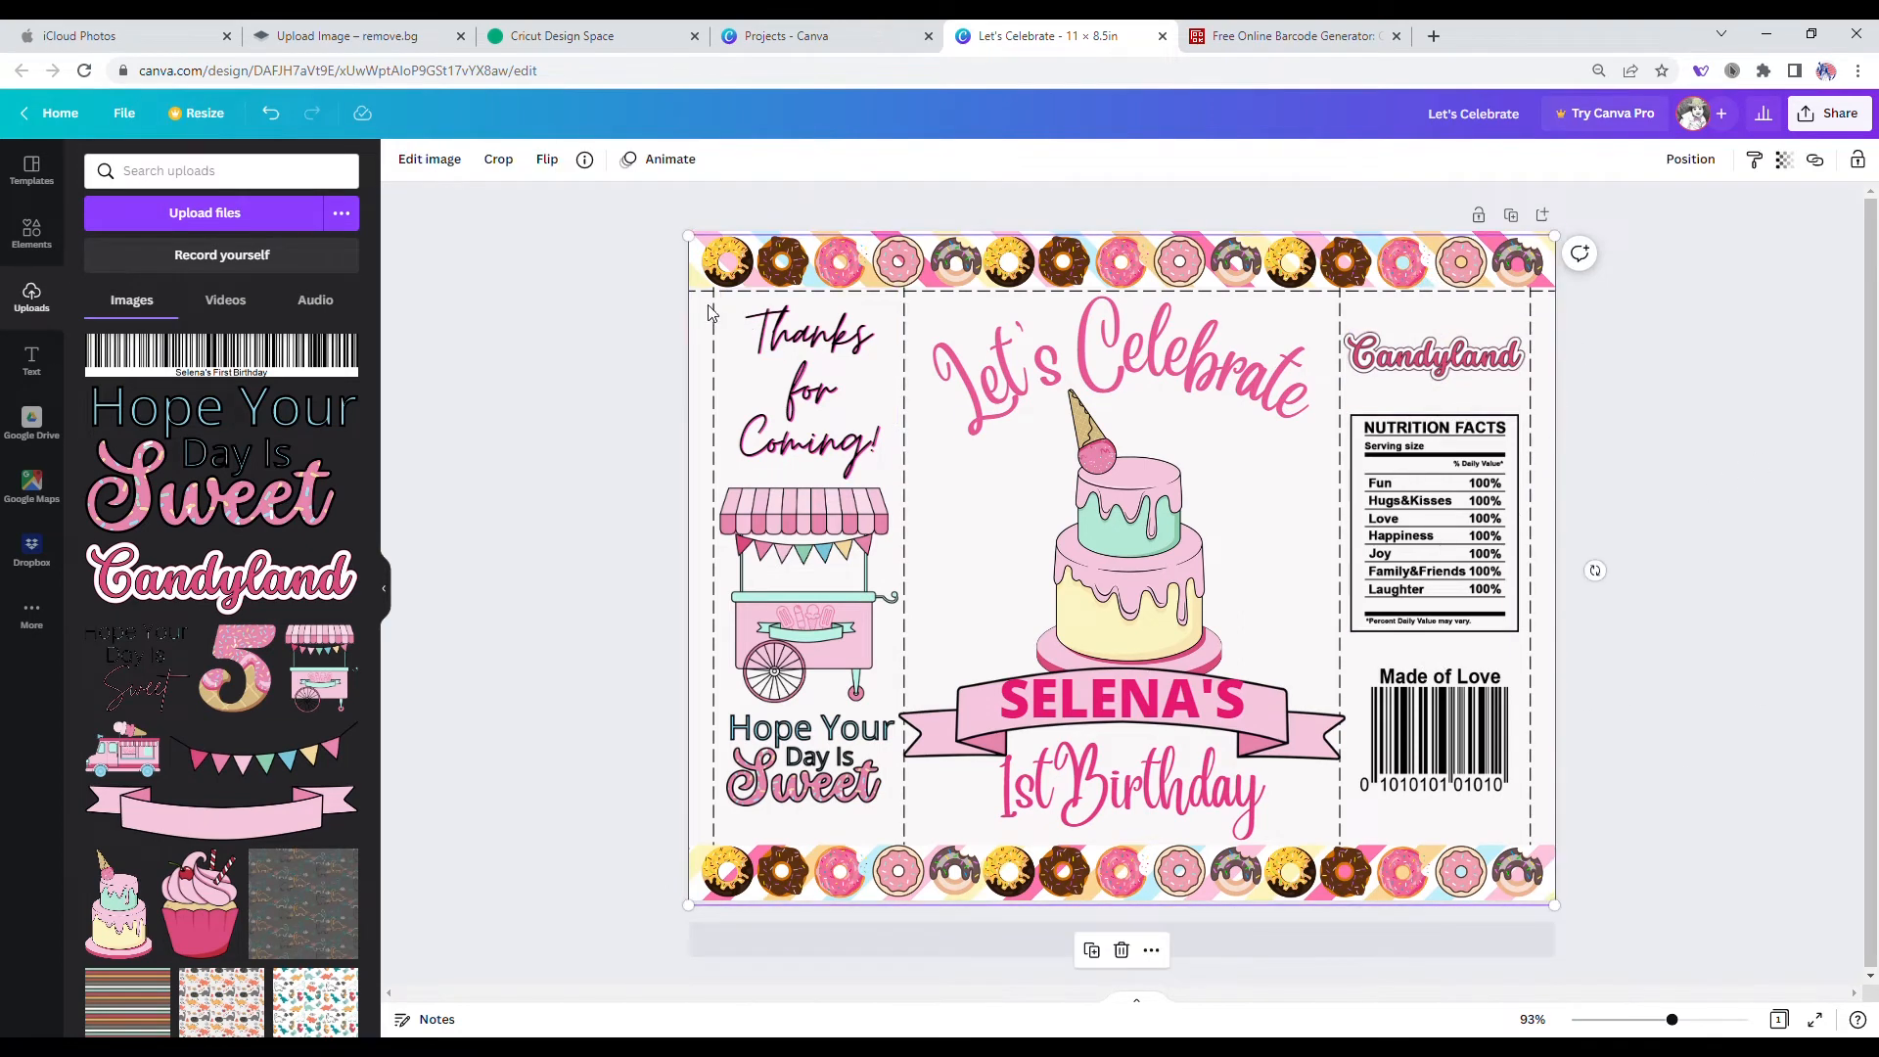
{"action": "right_click", "coordinate": [951, 478]}
{"action": "left_click", "coordinate": [1065, 659]}
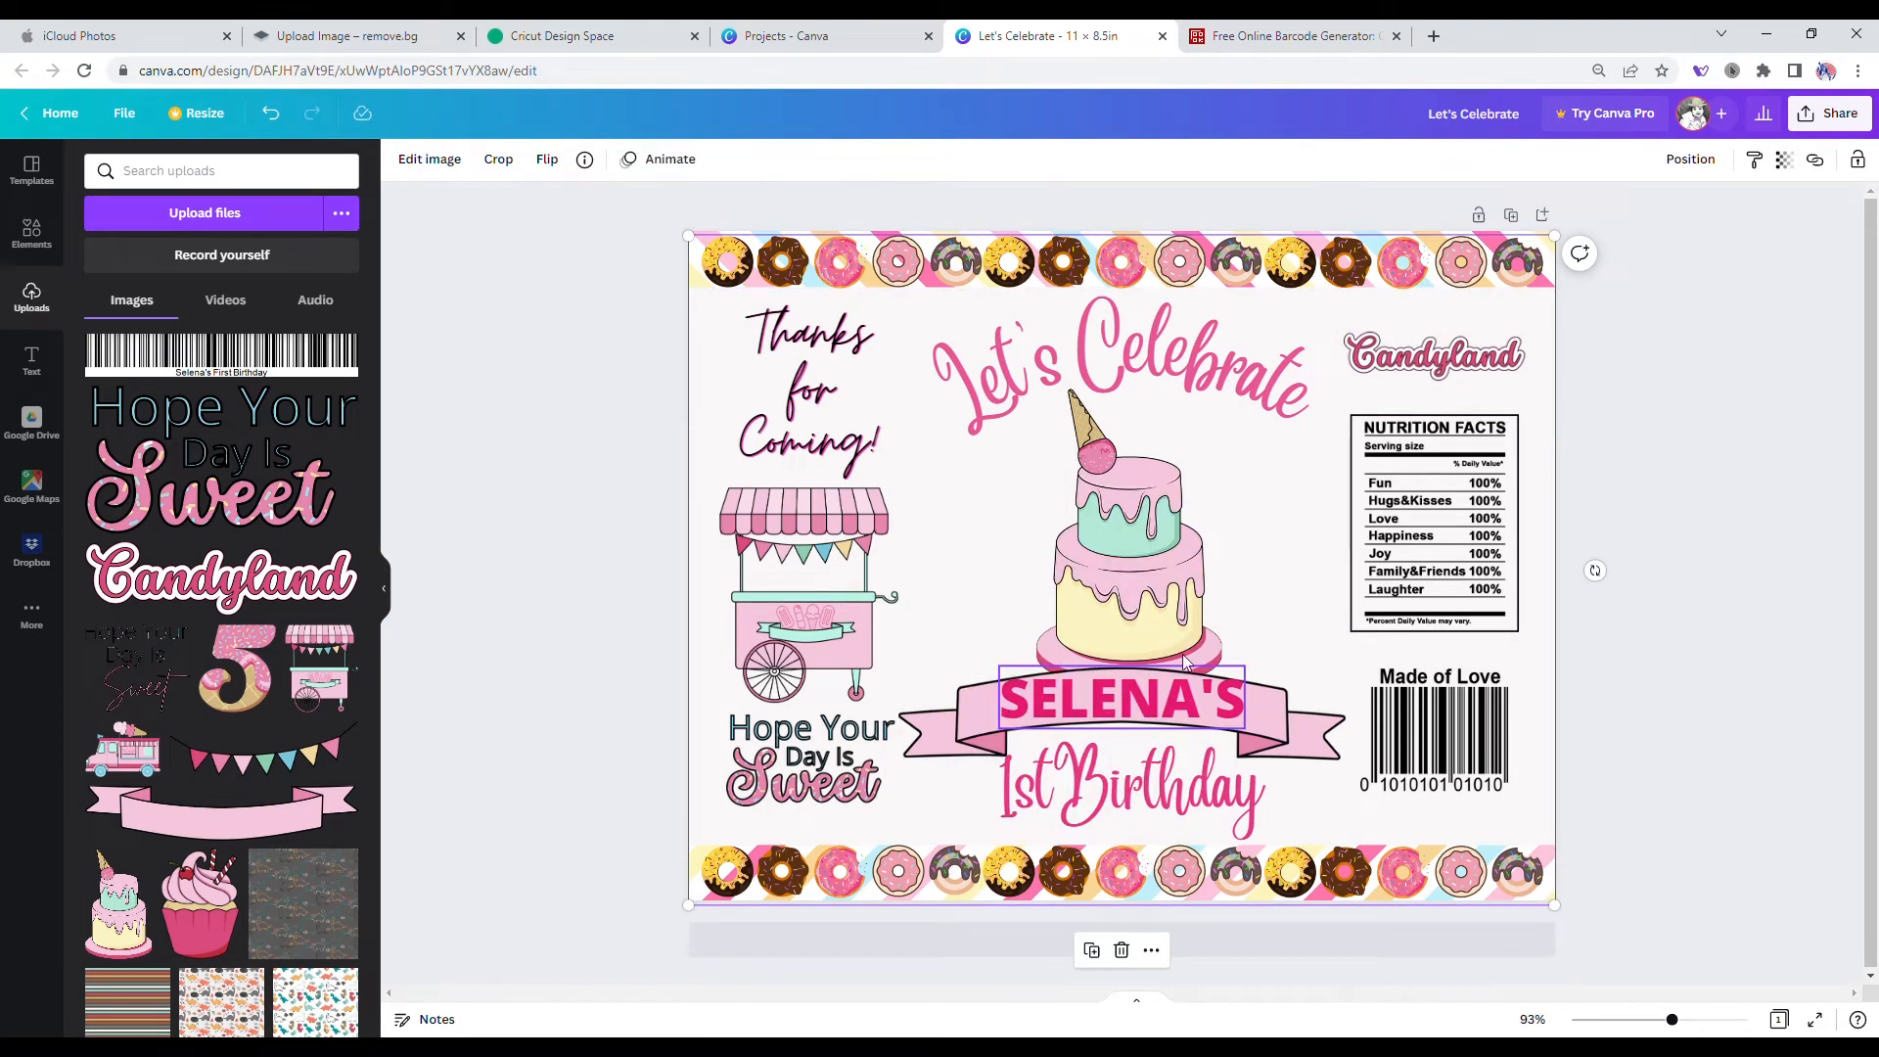
{"action": "left_click", "coordinate": [1706, 485]}
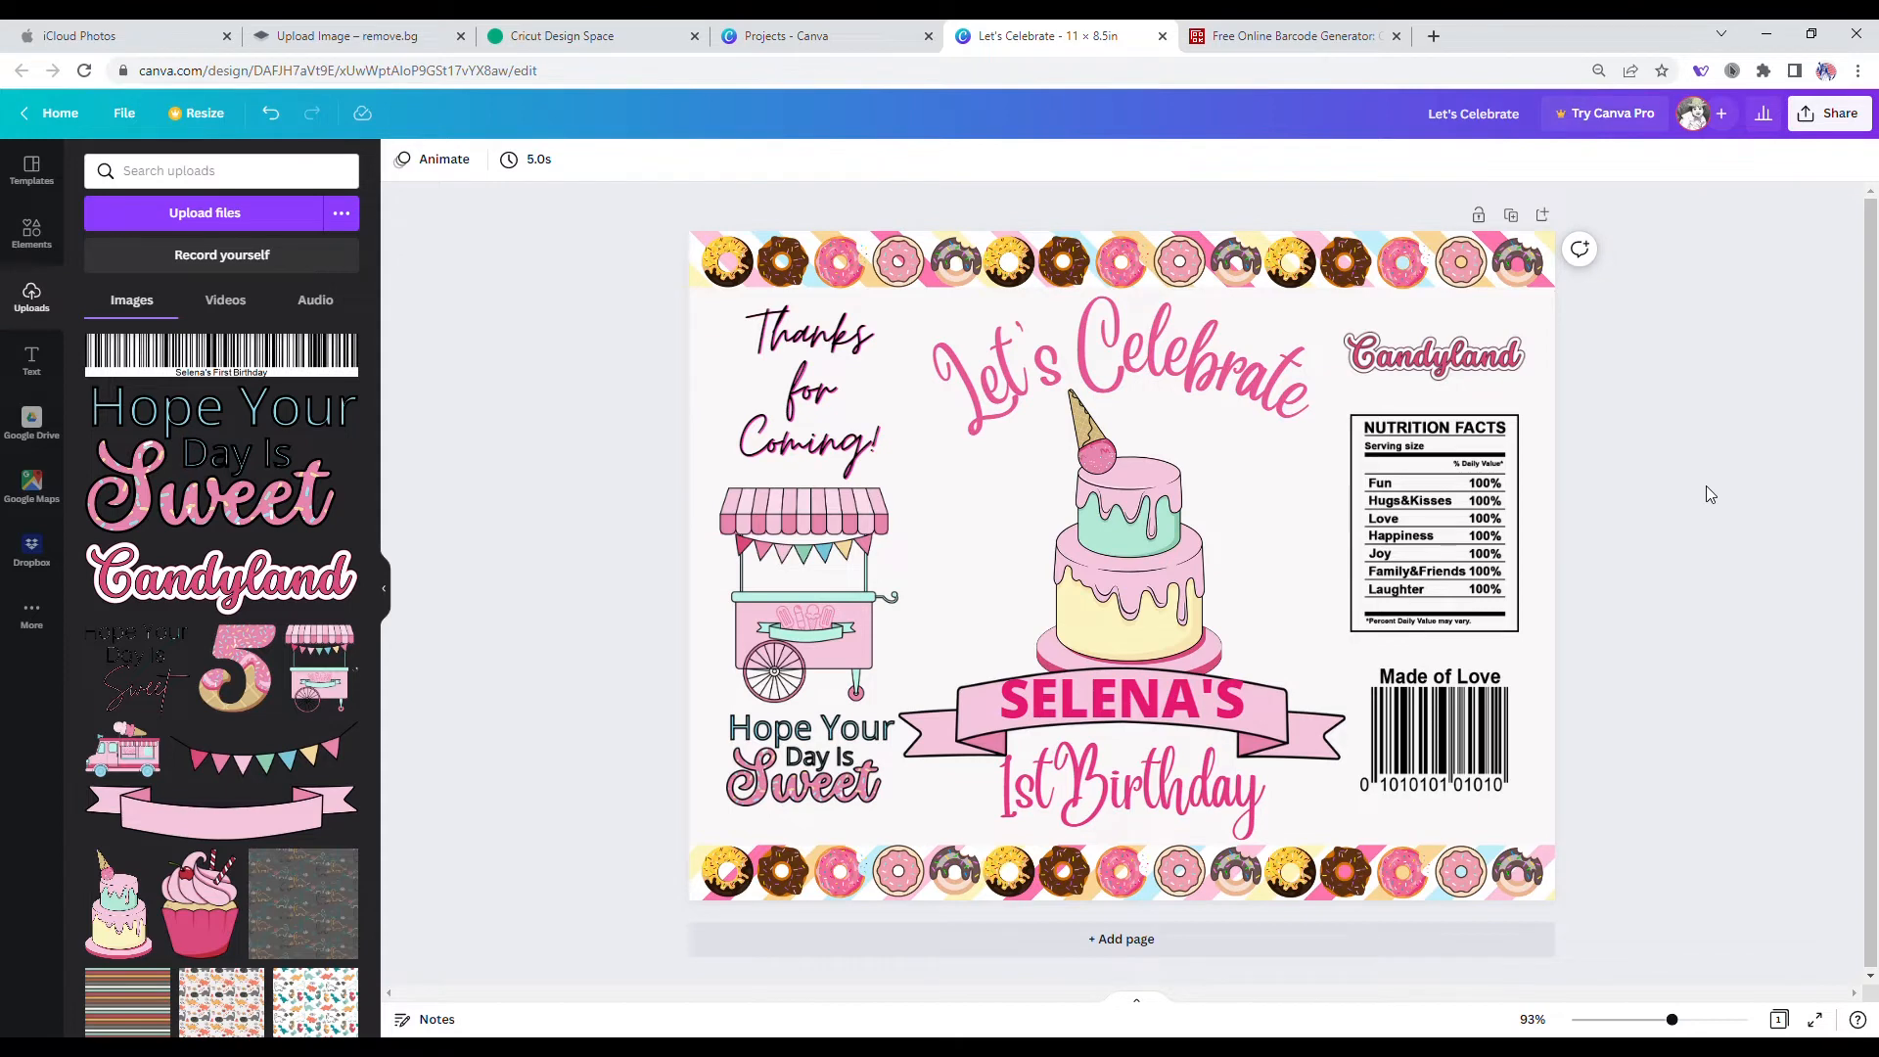
Step: Select the whole design and download it as a free watermarked PNG draft
{"action": "left_click_drag", "start_coordinate": [654, 211], "coordinate": [1596, 959]}
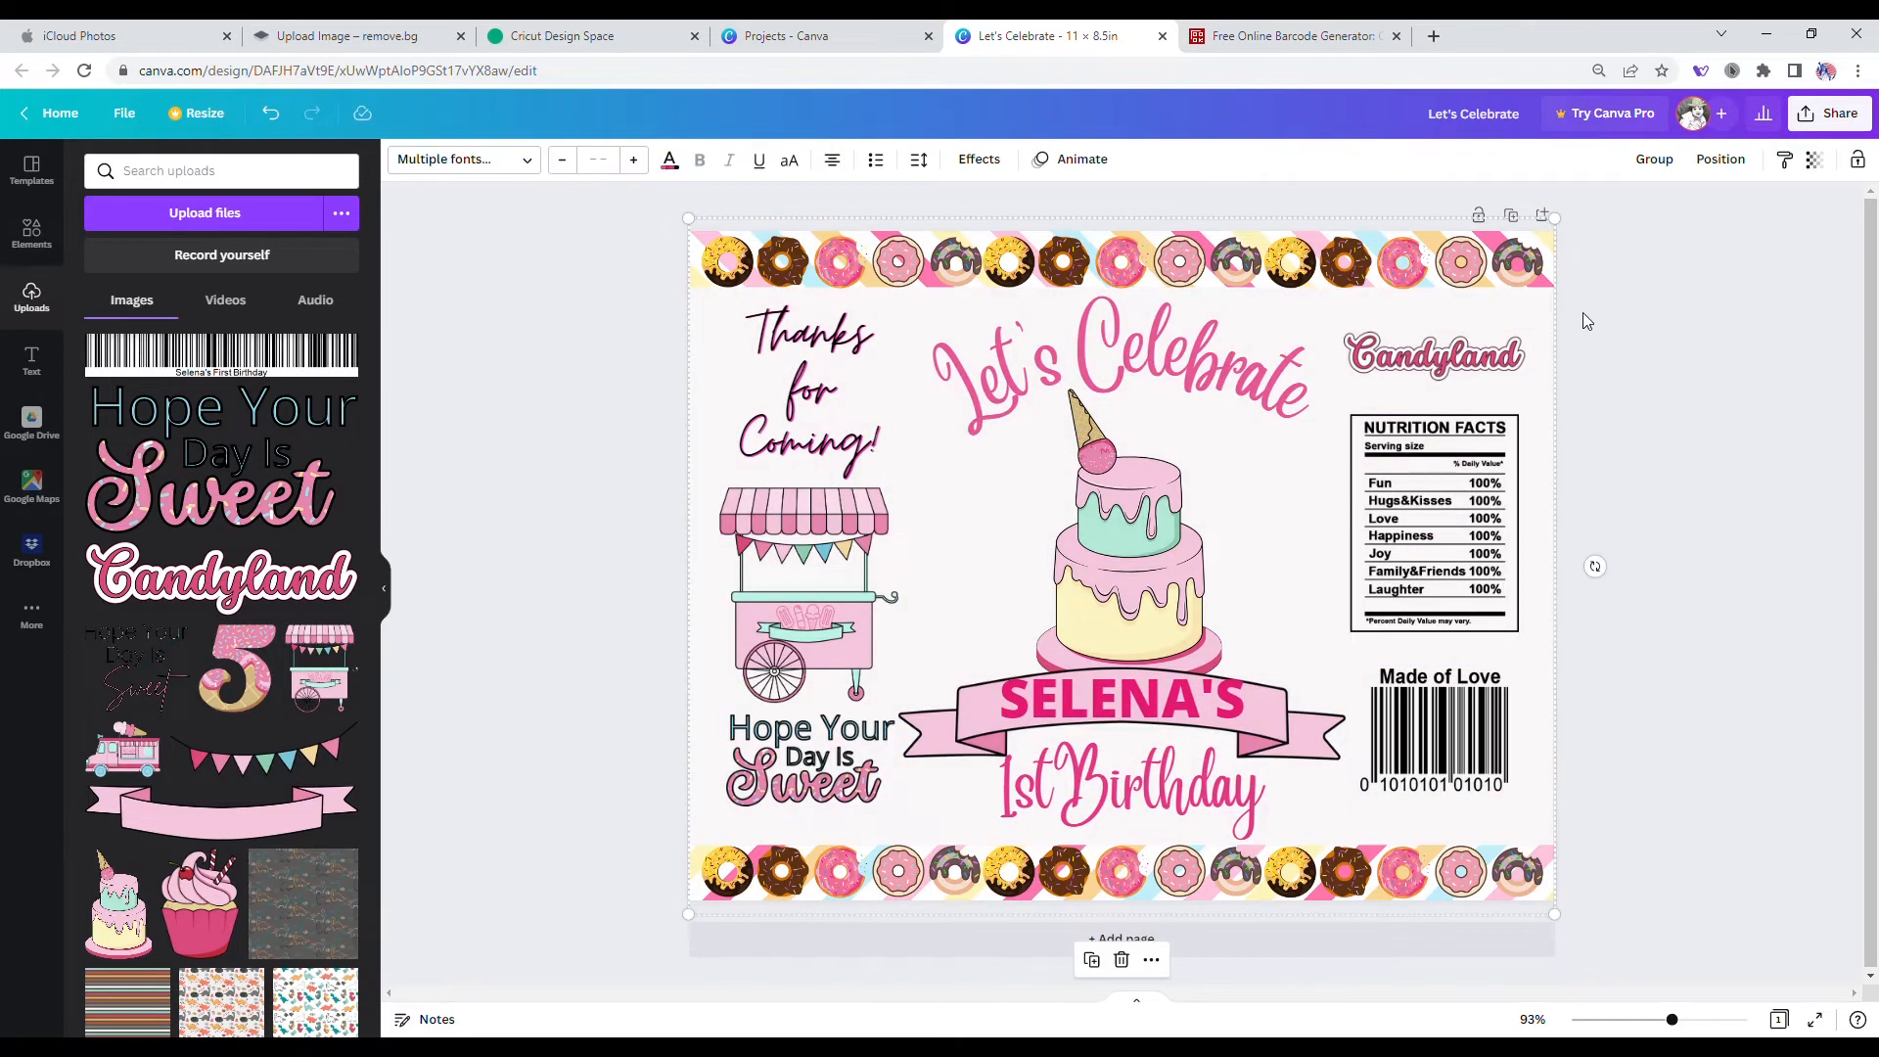
{"action": "left_click", "coordinate": [1840, 115]}
{"action": "left_click", "coordinate": [1581, 536]}
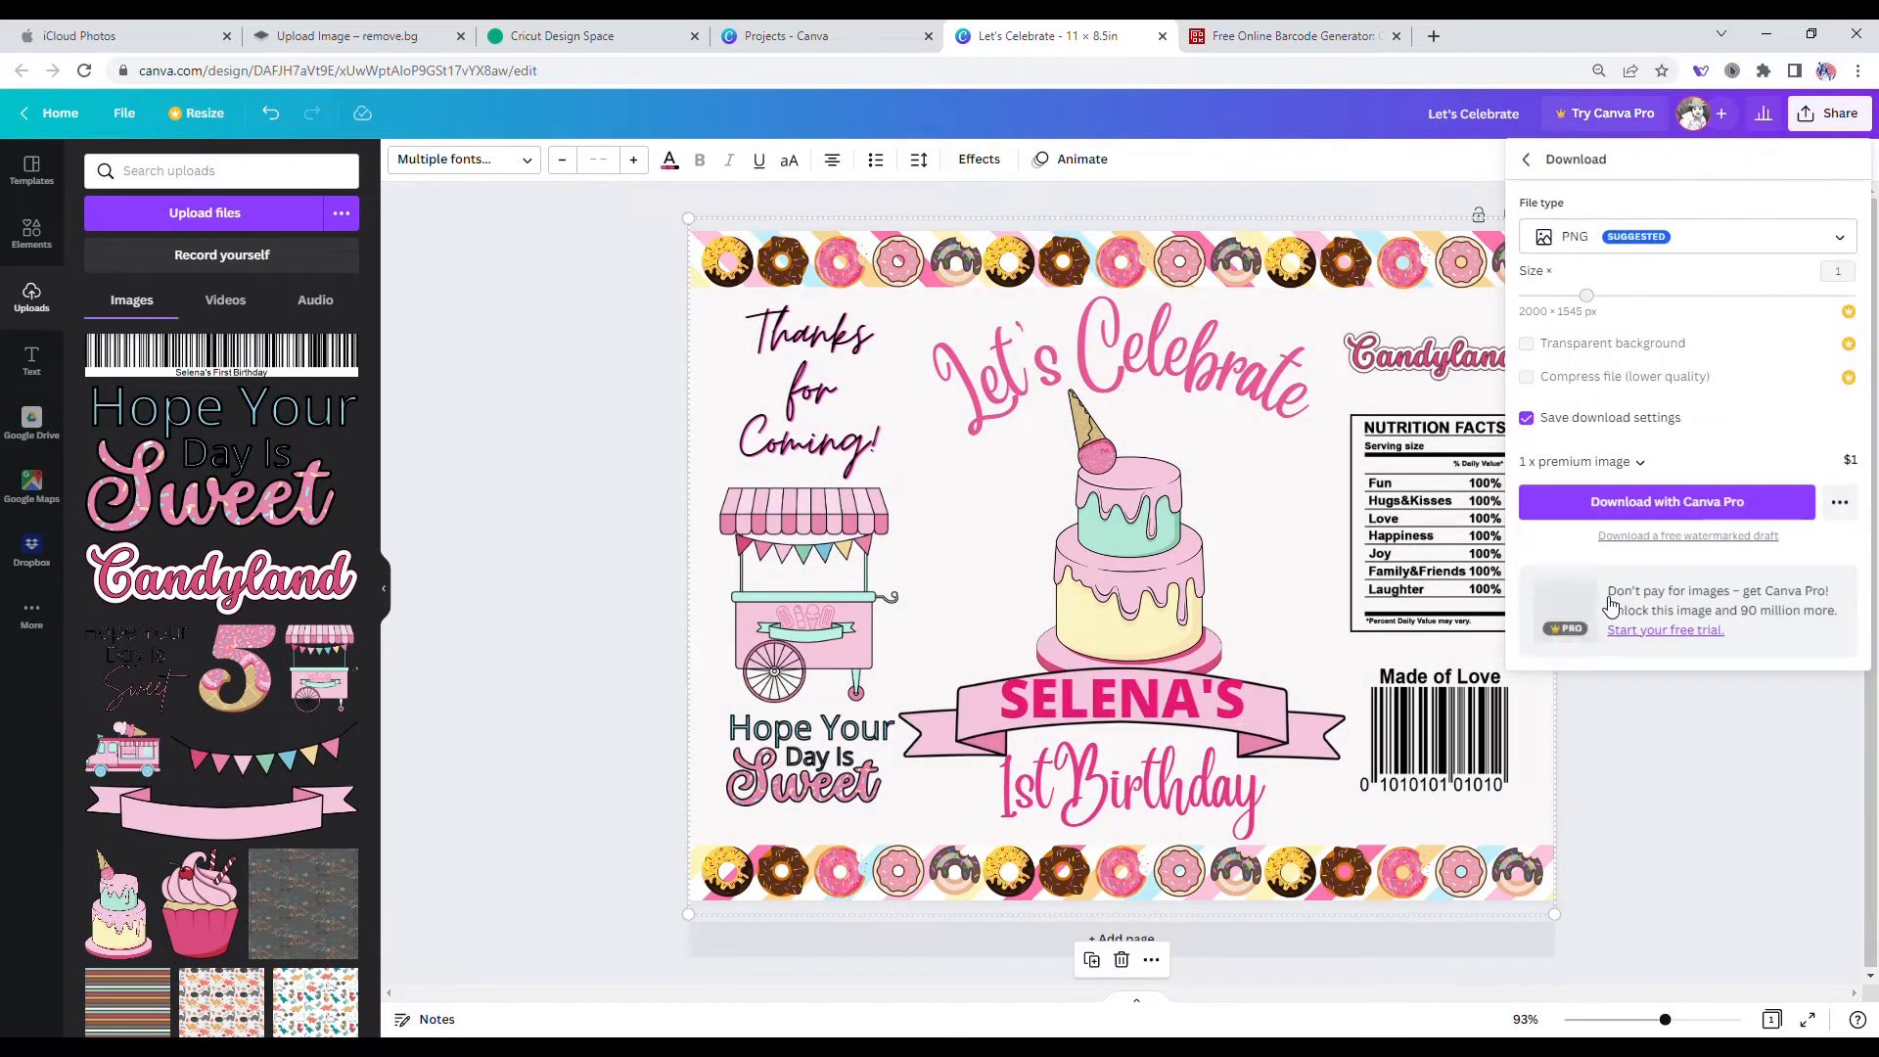
{"action": "left_click", "coordinate": [1647, 538]}
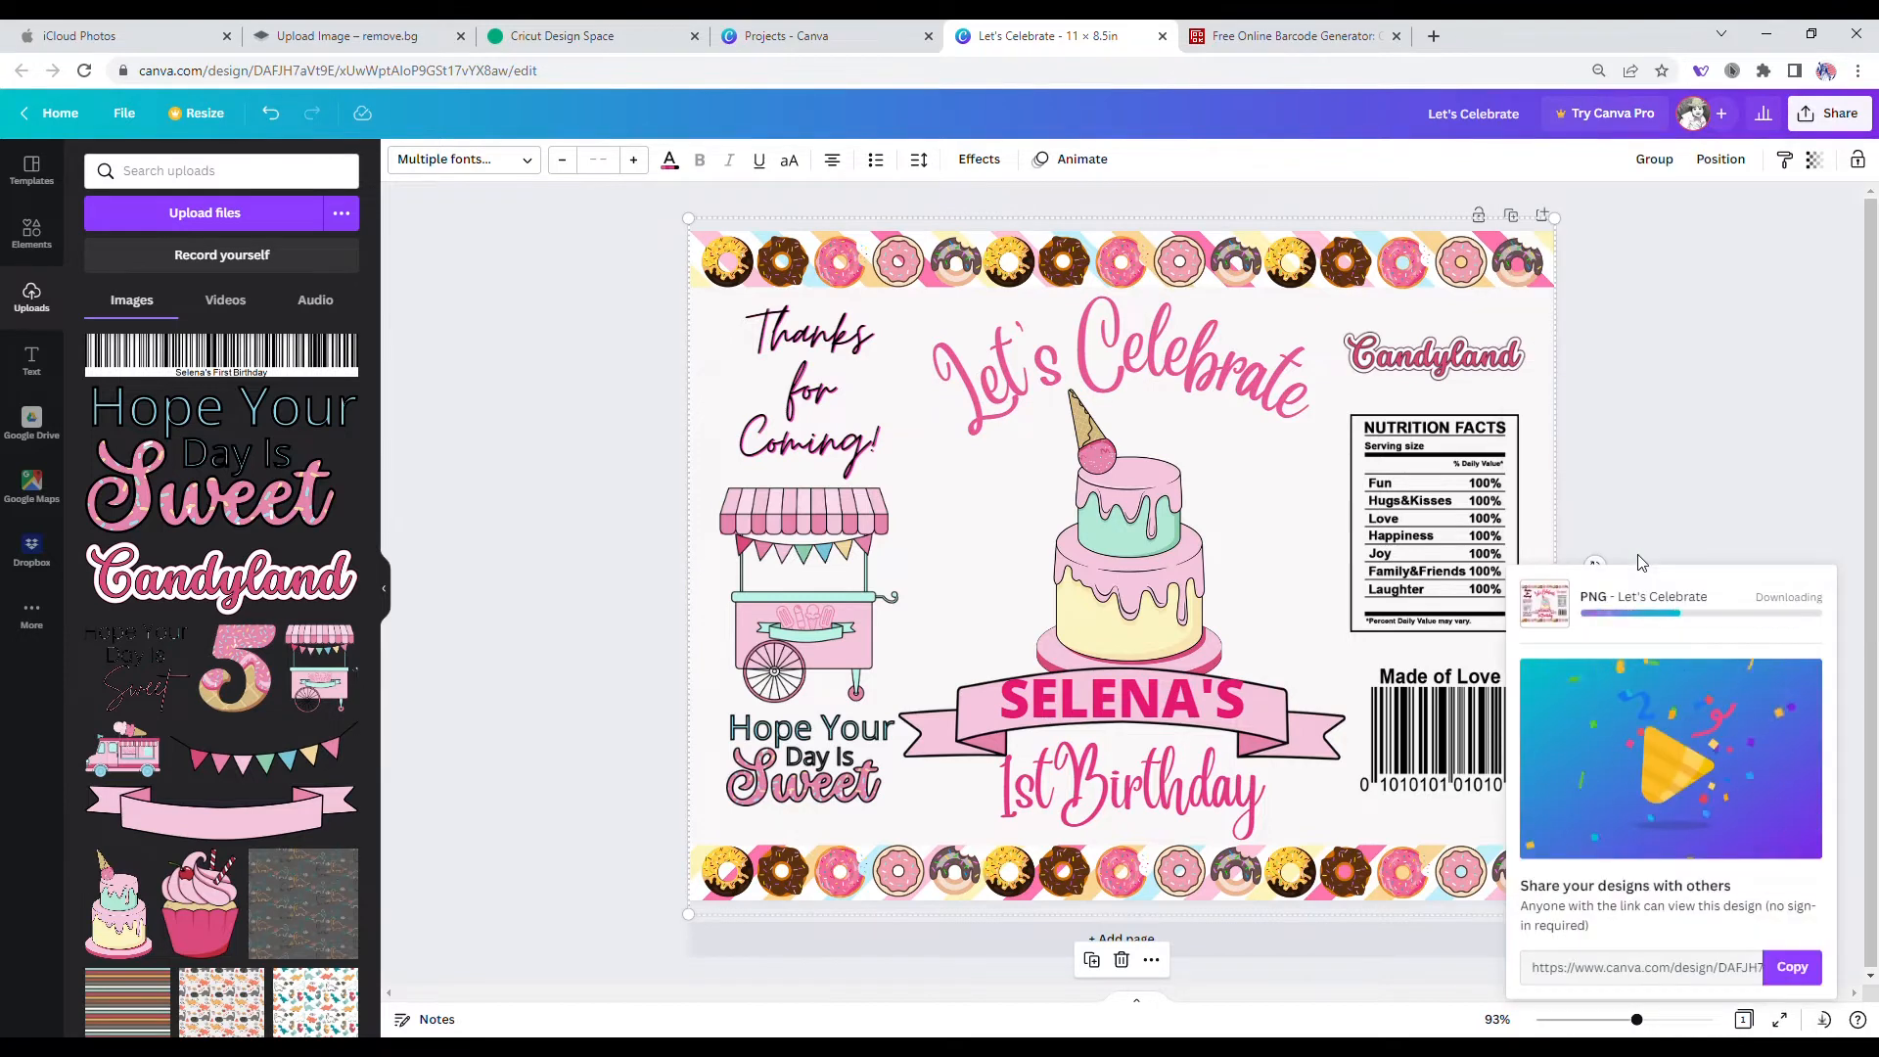